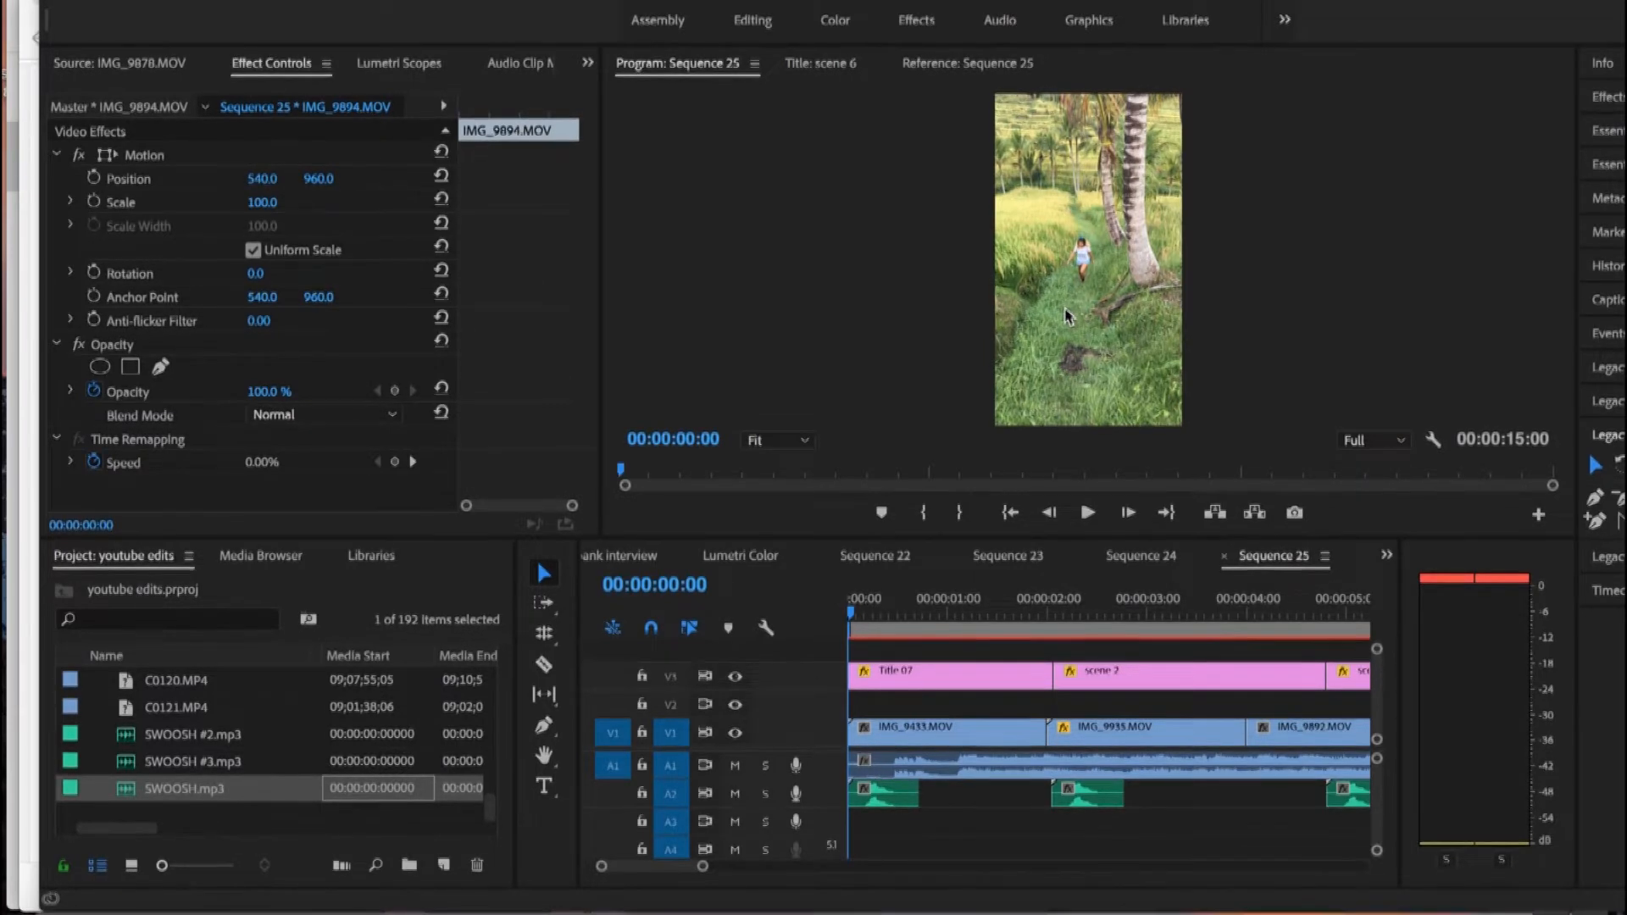
Step: Play the Sequence 25 video from its beginning to review the titles, footage and sound effects
click(862, 626)
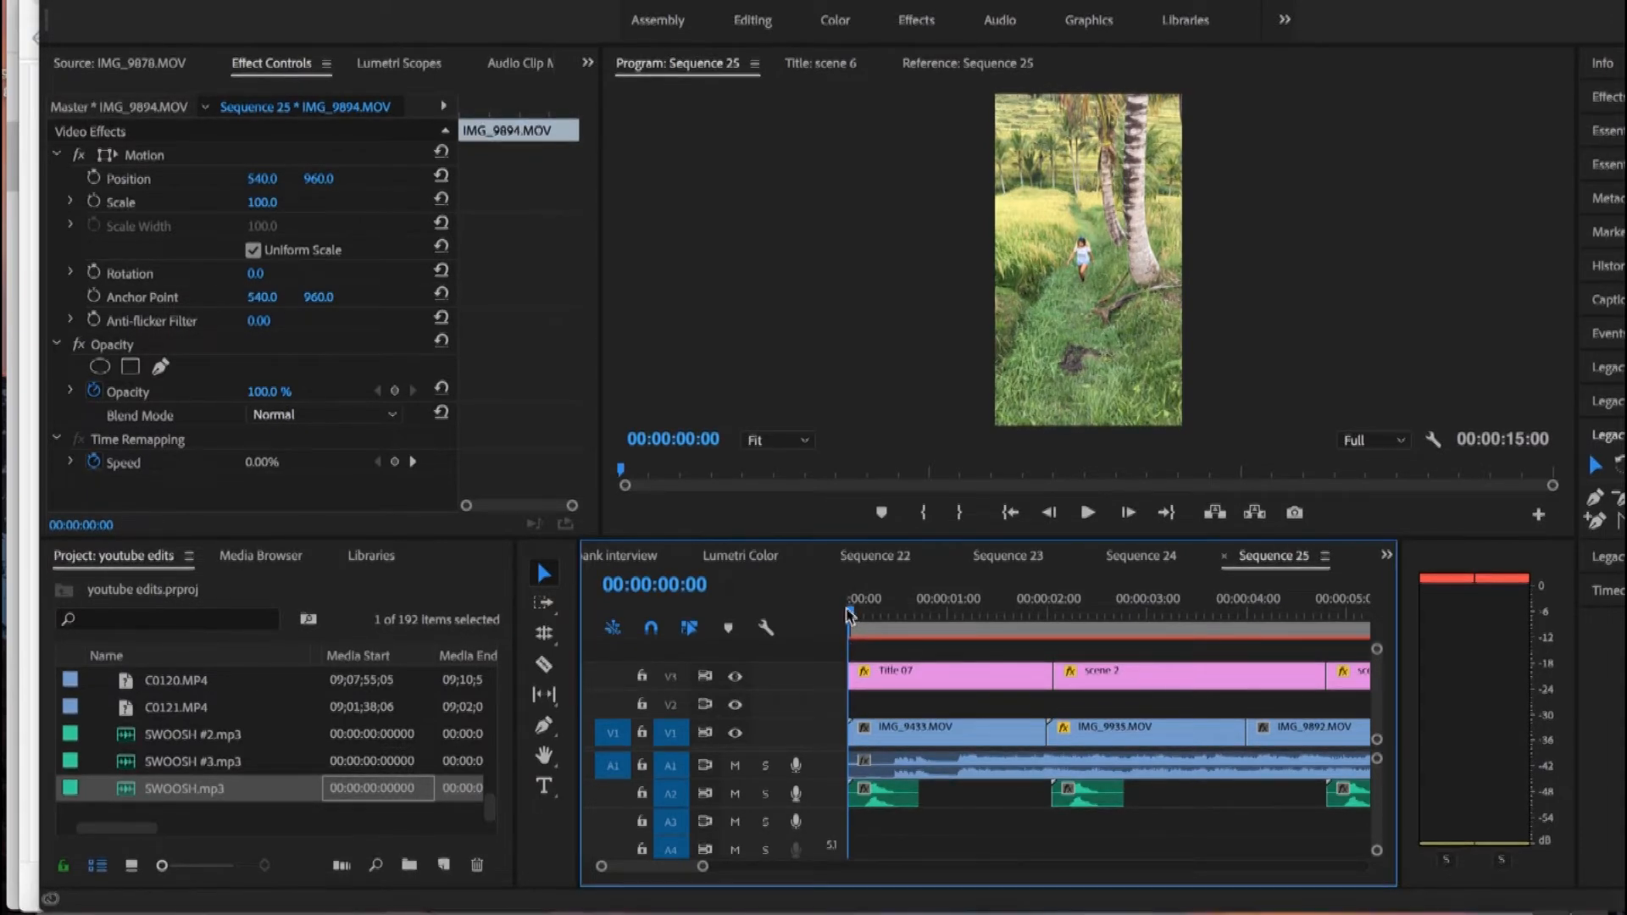
key(space)
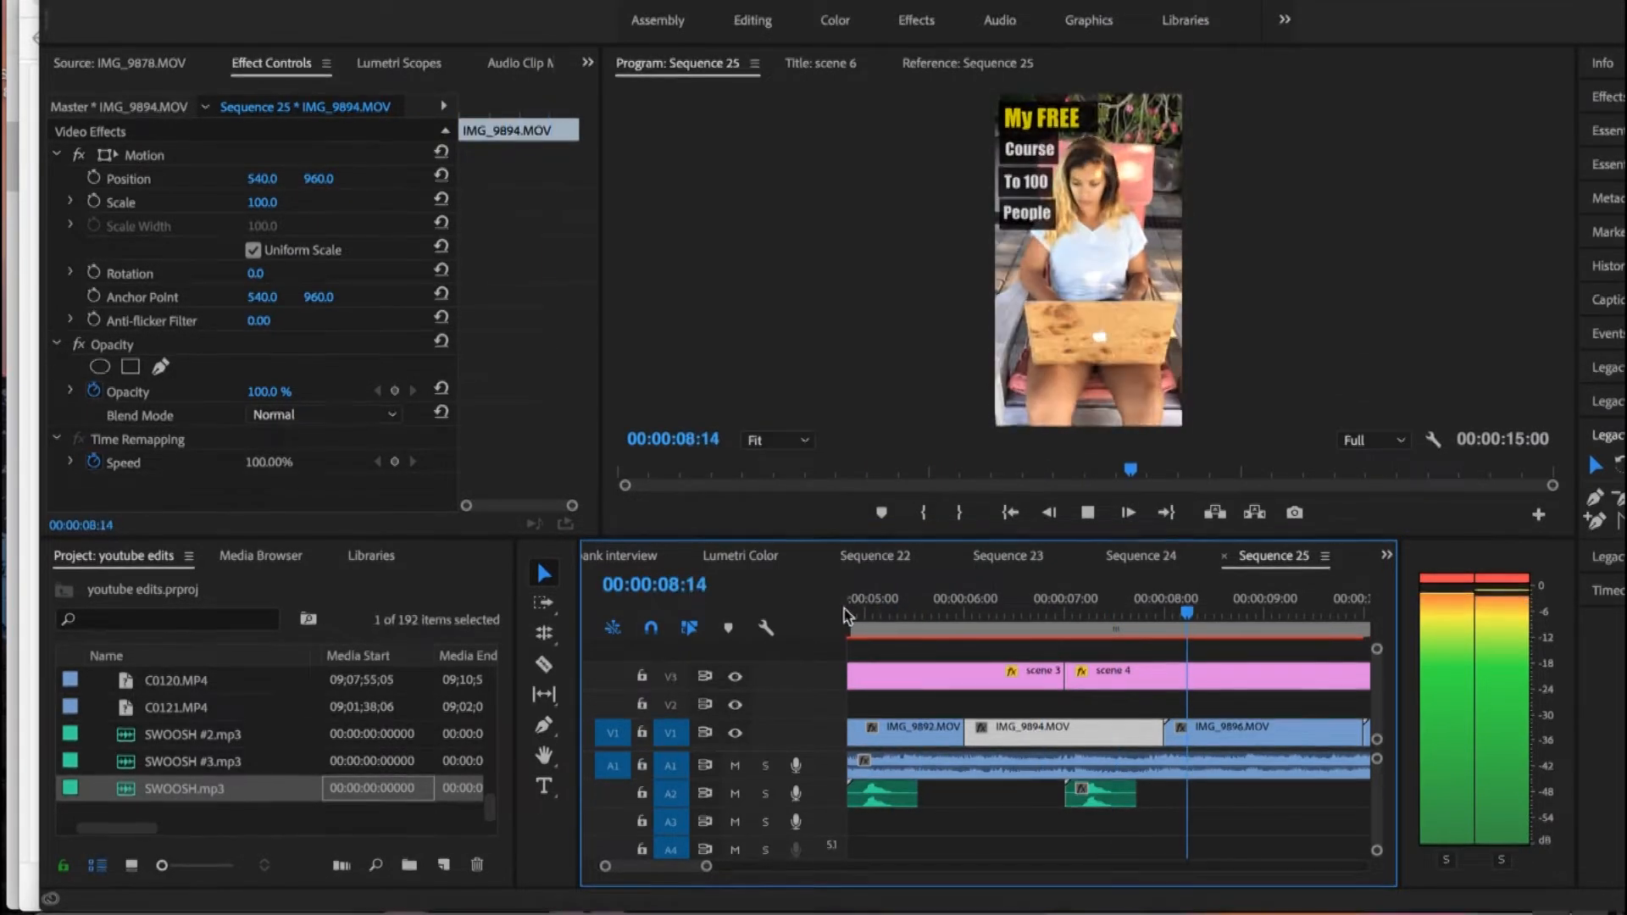
key(space)
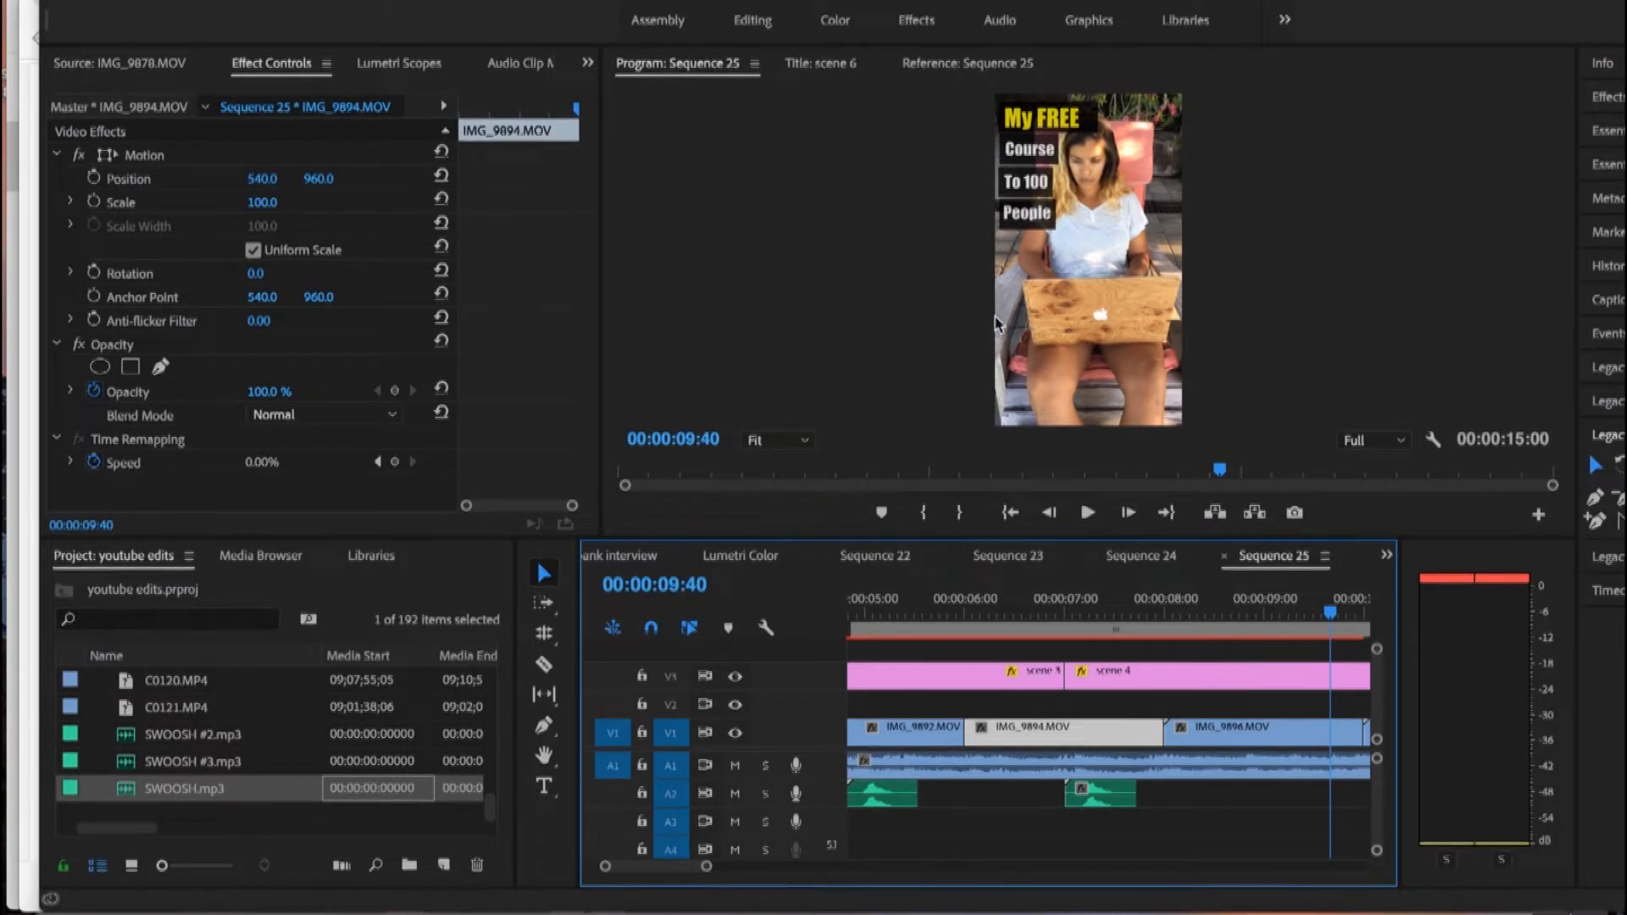
Step: Examine how the video clips, titles, music and swoosh sounds are arranged along the Sequence 25 timeline
scroll(1017, 732, up, 6)
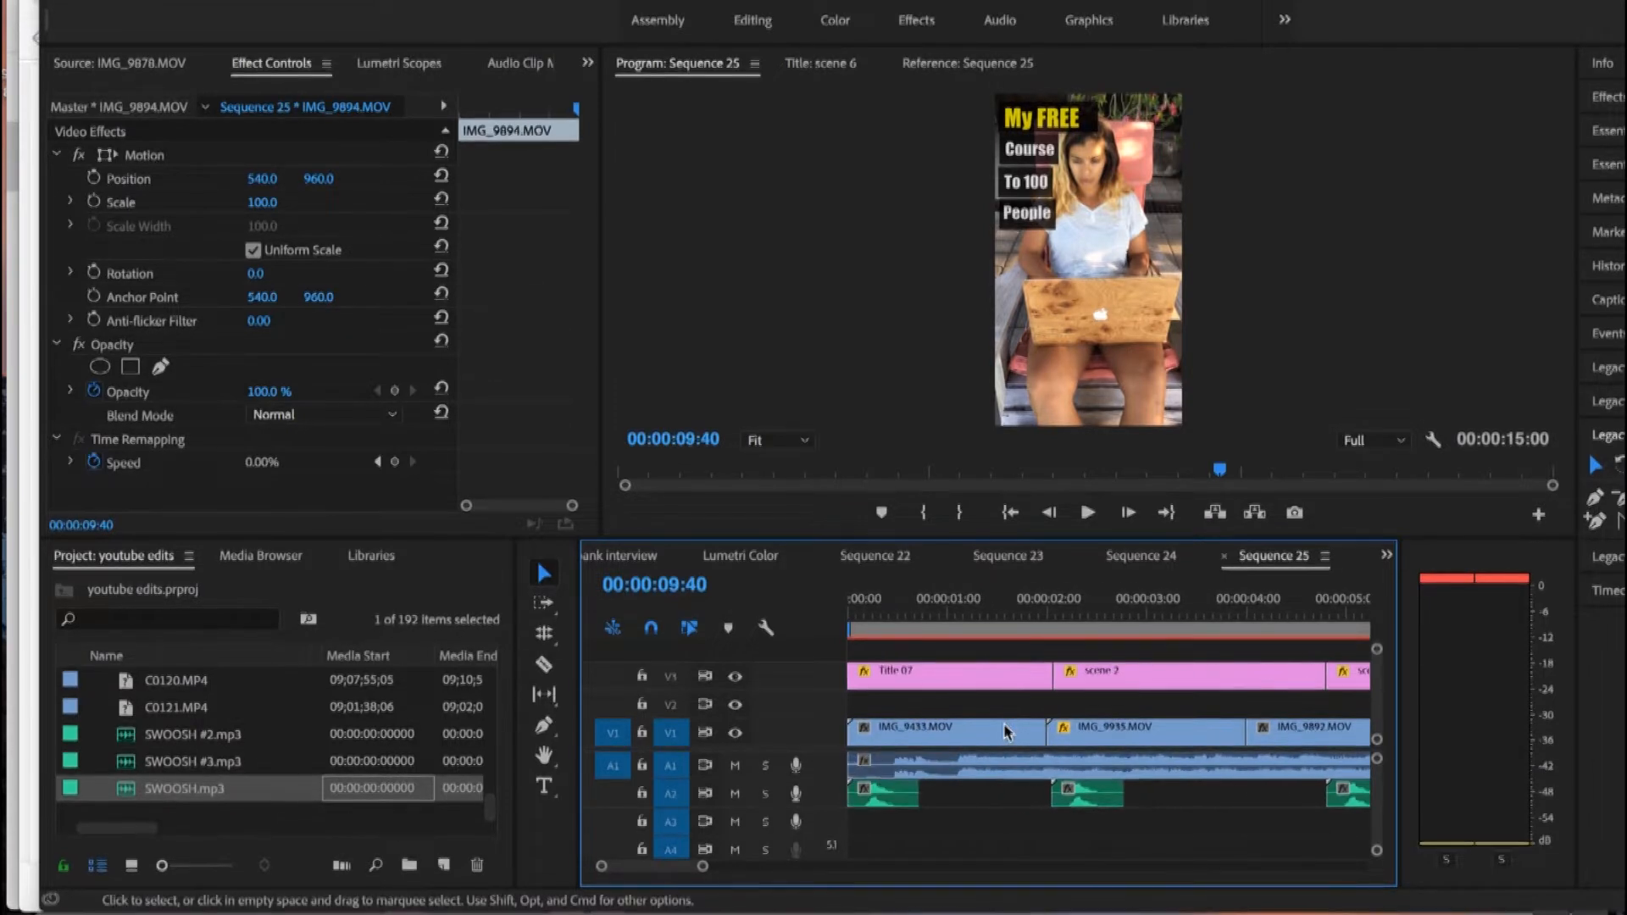
scroll(918, 742, down, 14)
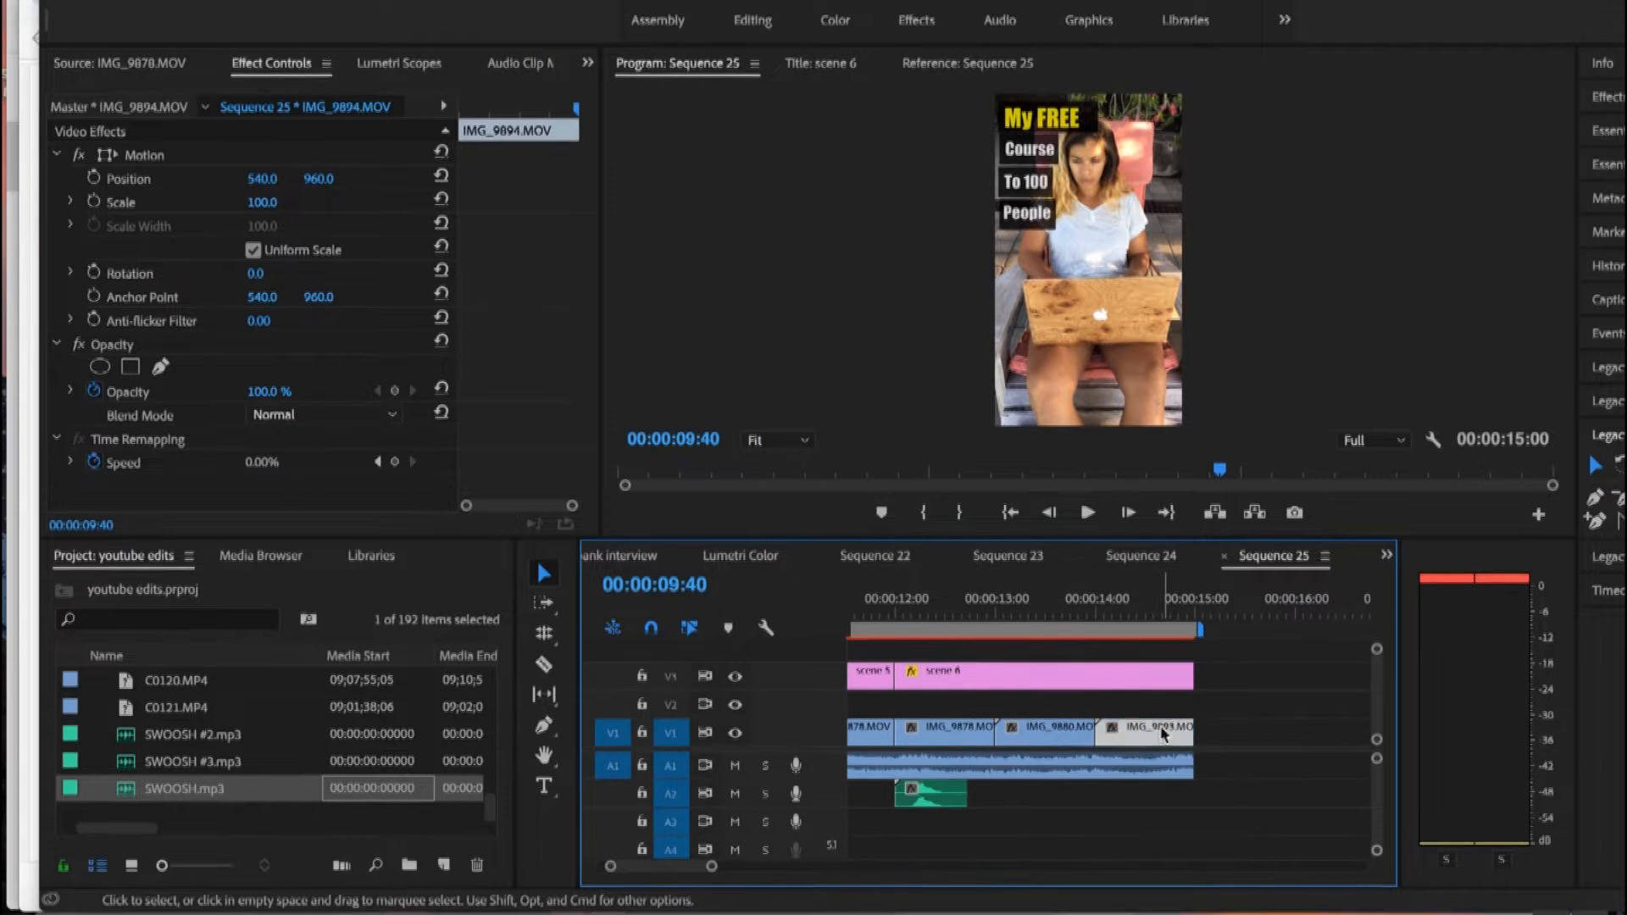
click(1042, 737)
click(949, 738)
scroll(870, 741, up, 1)
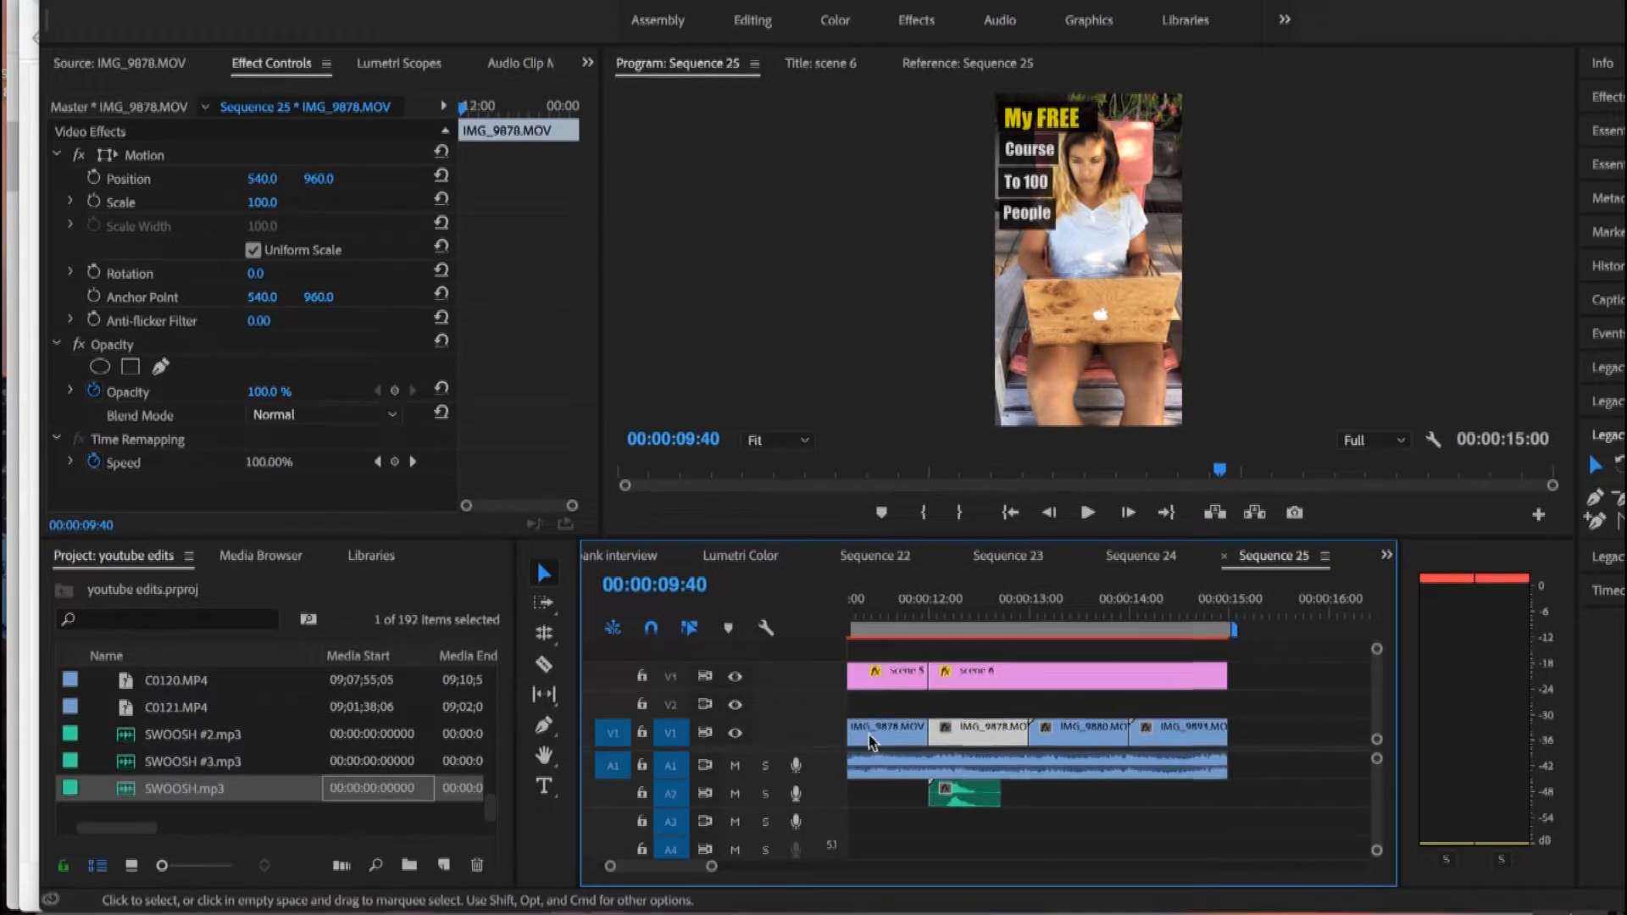
scroll(870, 741, up, 12)
click(957, 678)
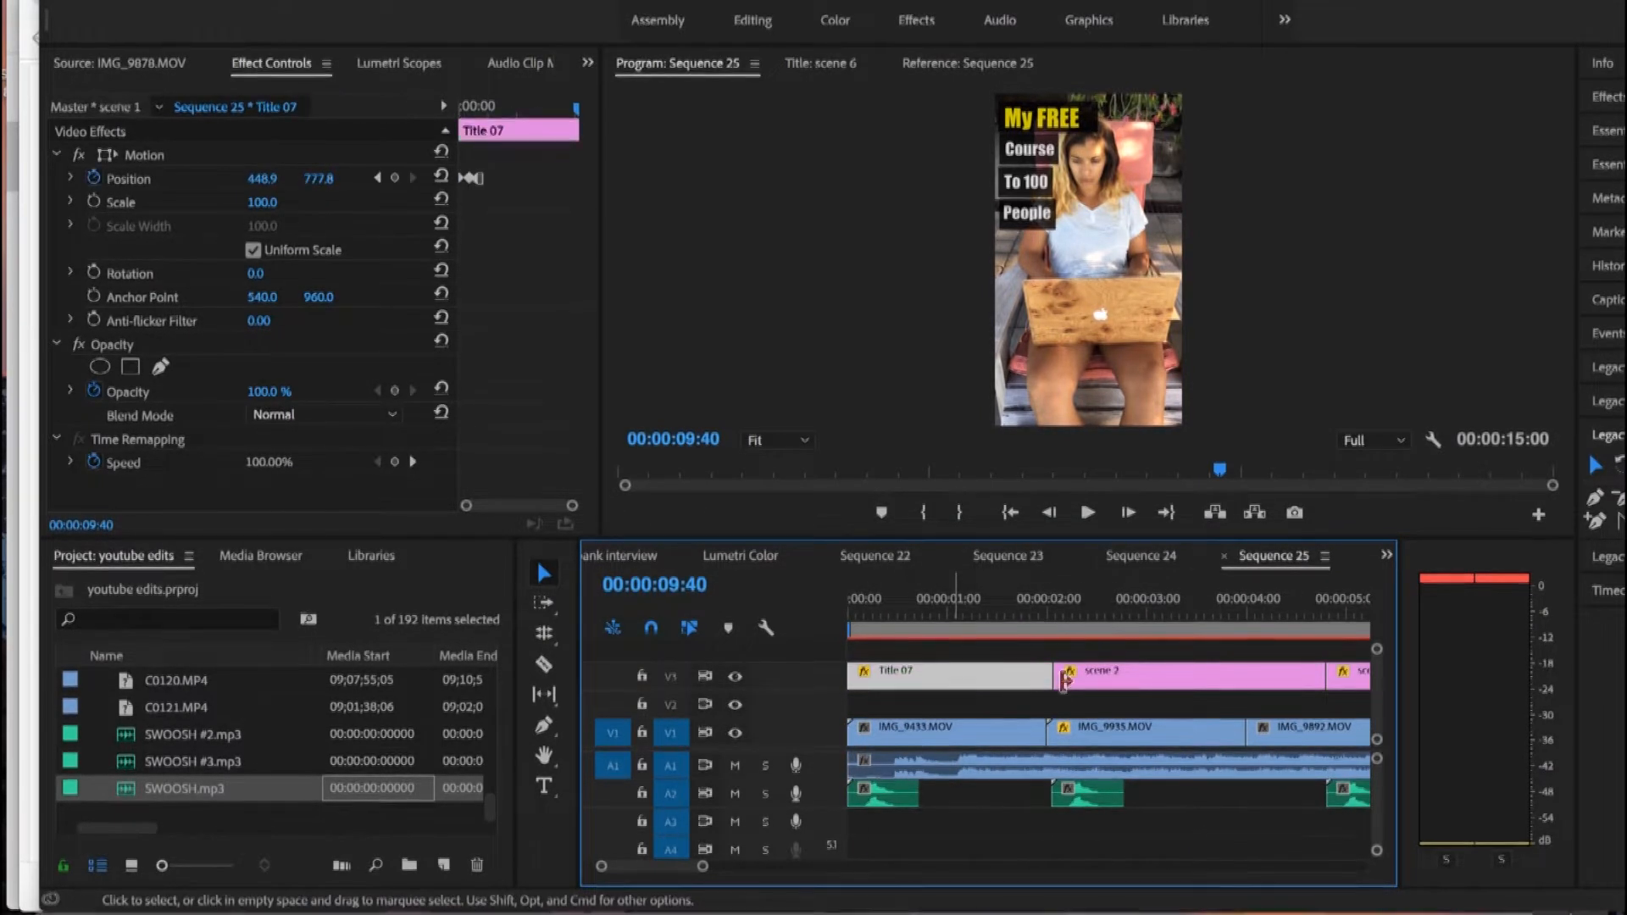
scroll(1064, 682, down, 5)
scroll(1064, 688, down, 6)
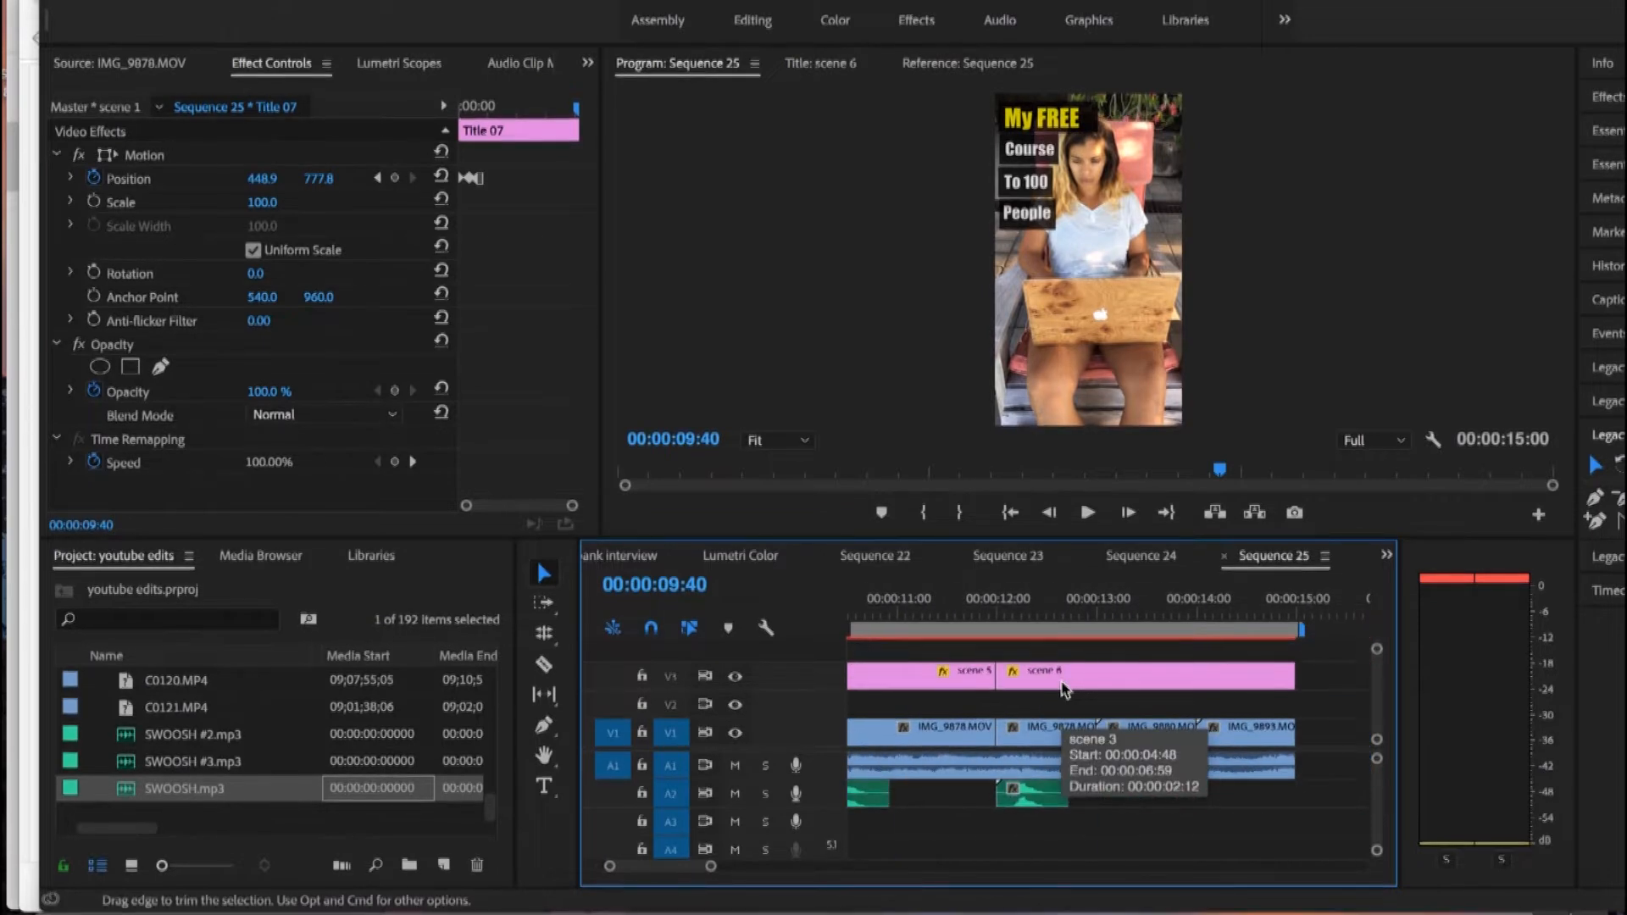
scroll(1064, 689, up, 10)
scroll(1064, 688, down, 7)
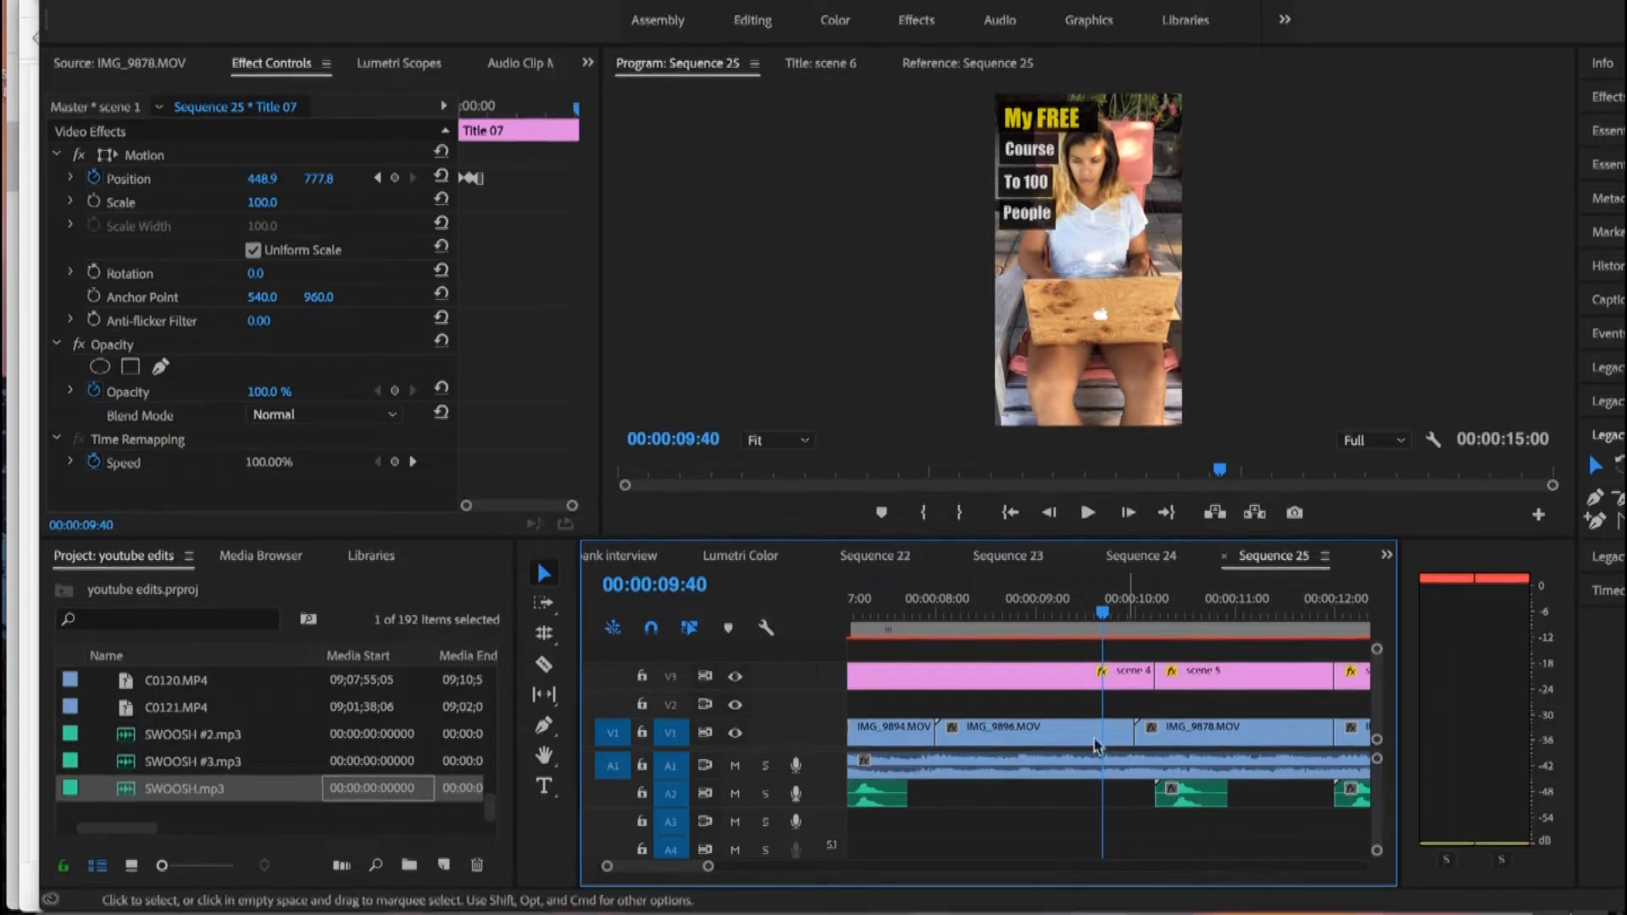
scroll(917, 858, up, 7)
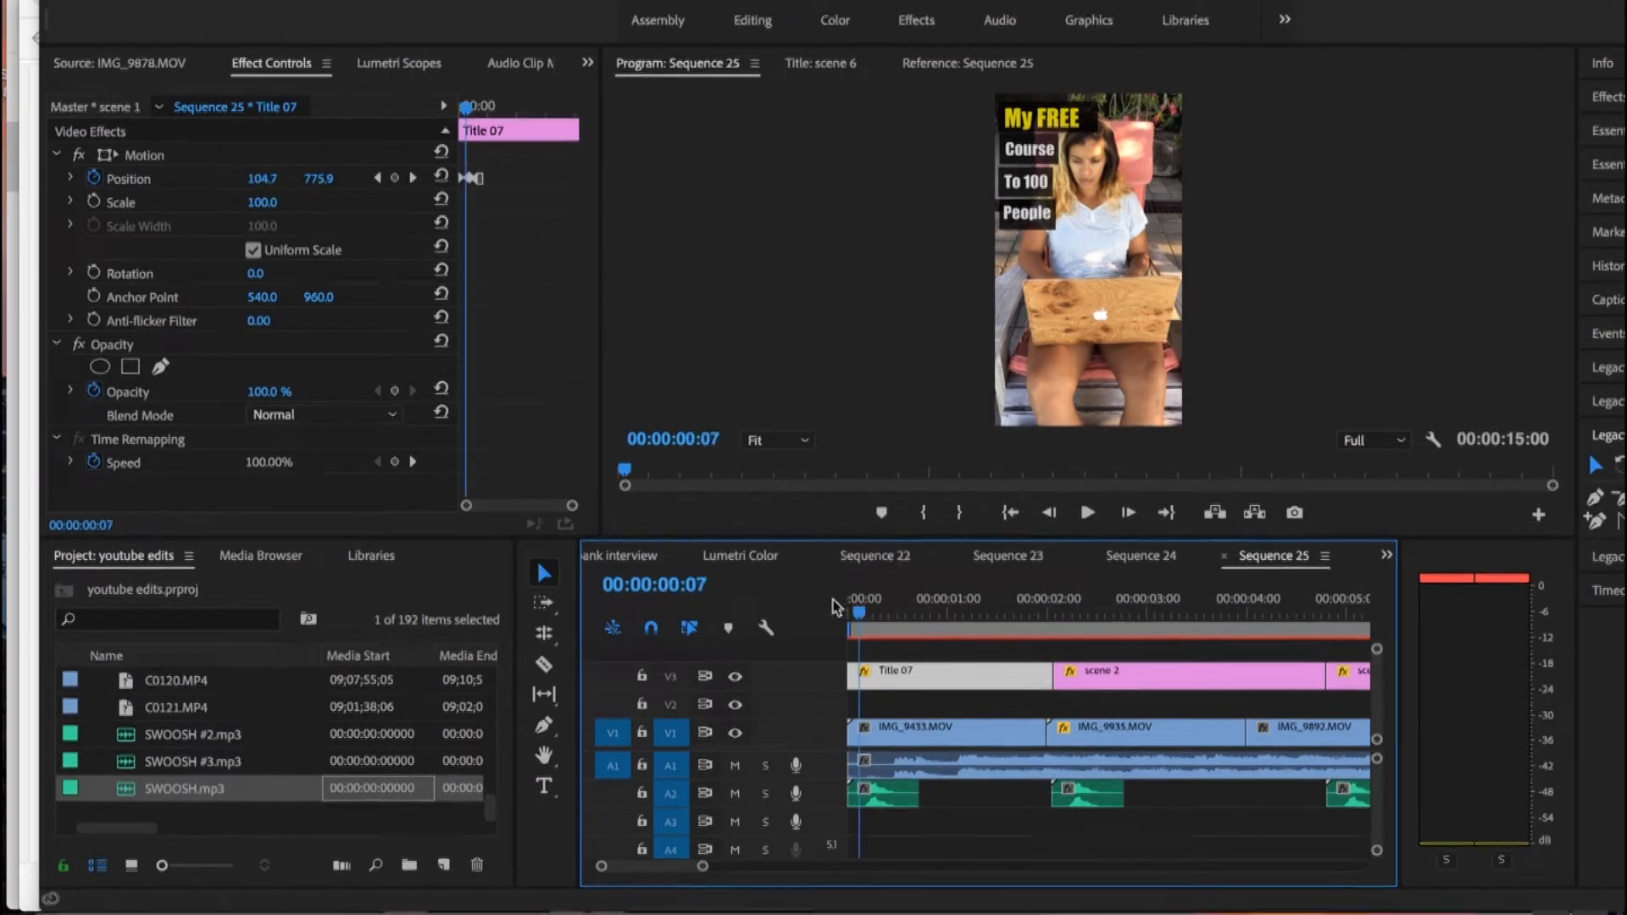
Step: Play the opening title animation from the sequence start, and return the playhead to 00:00:00:00
drag(834, 607, 788, 593)
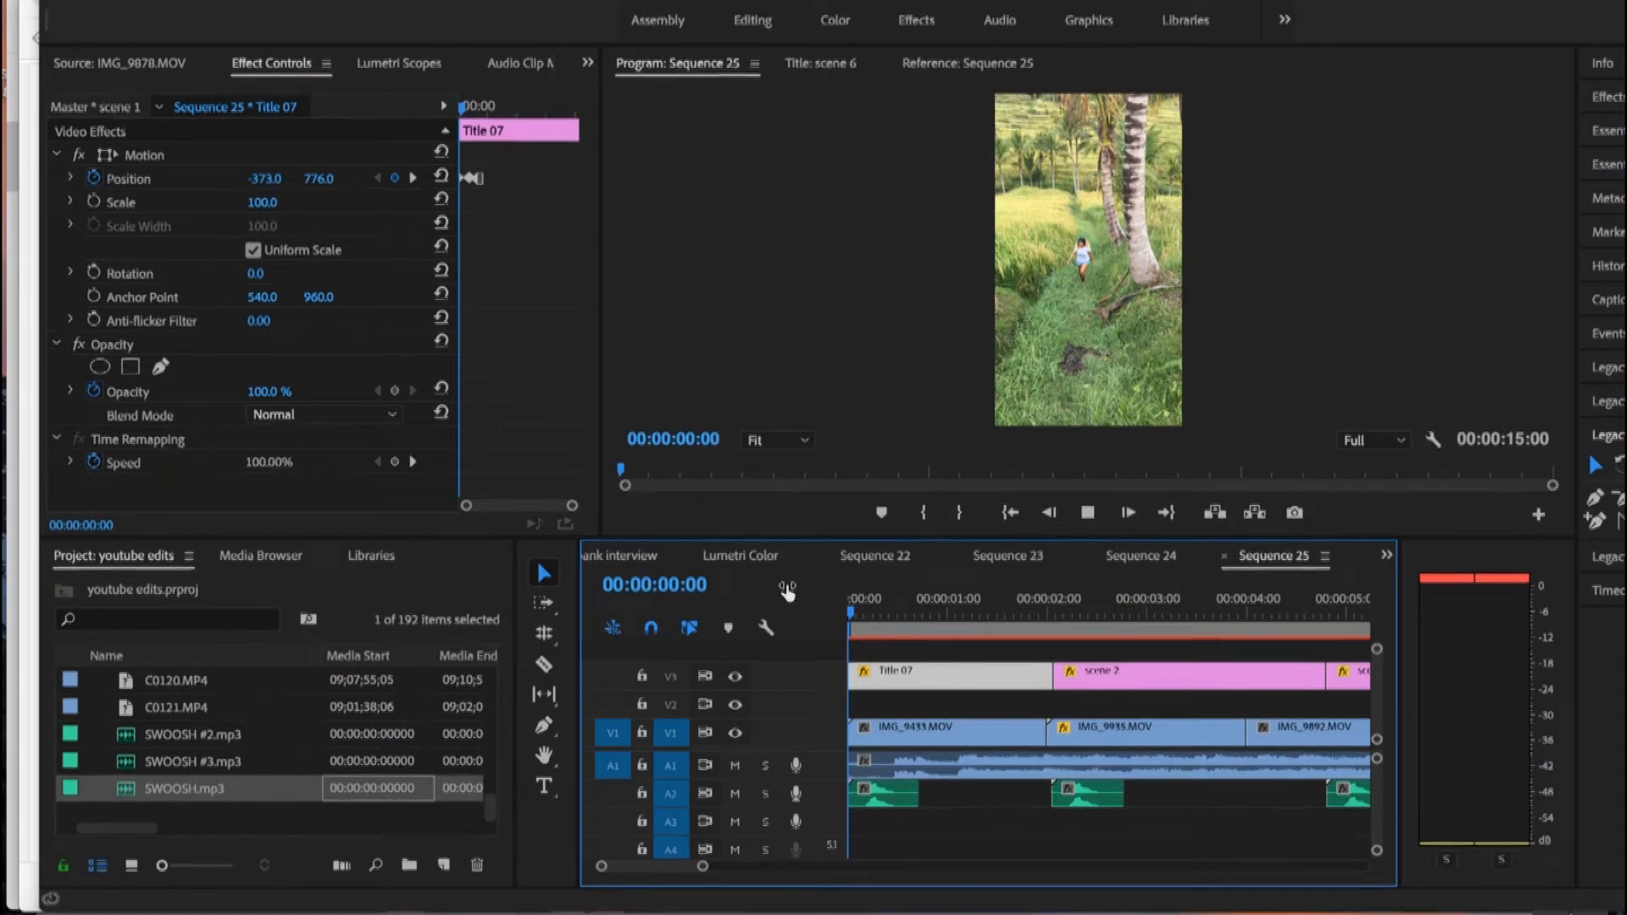
key(space)
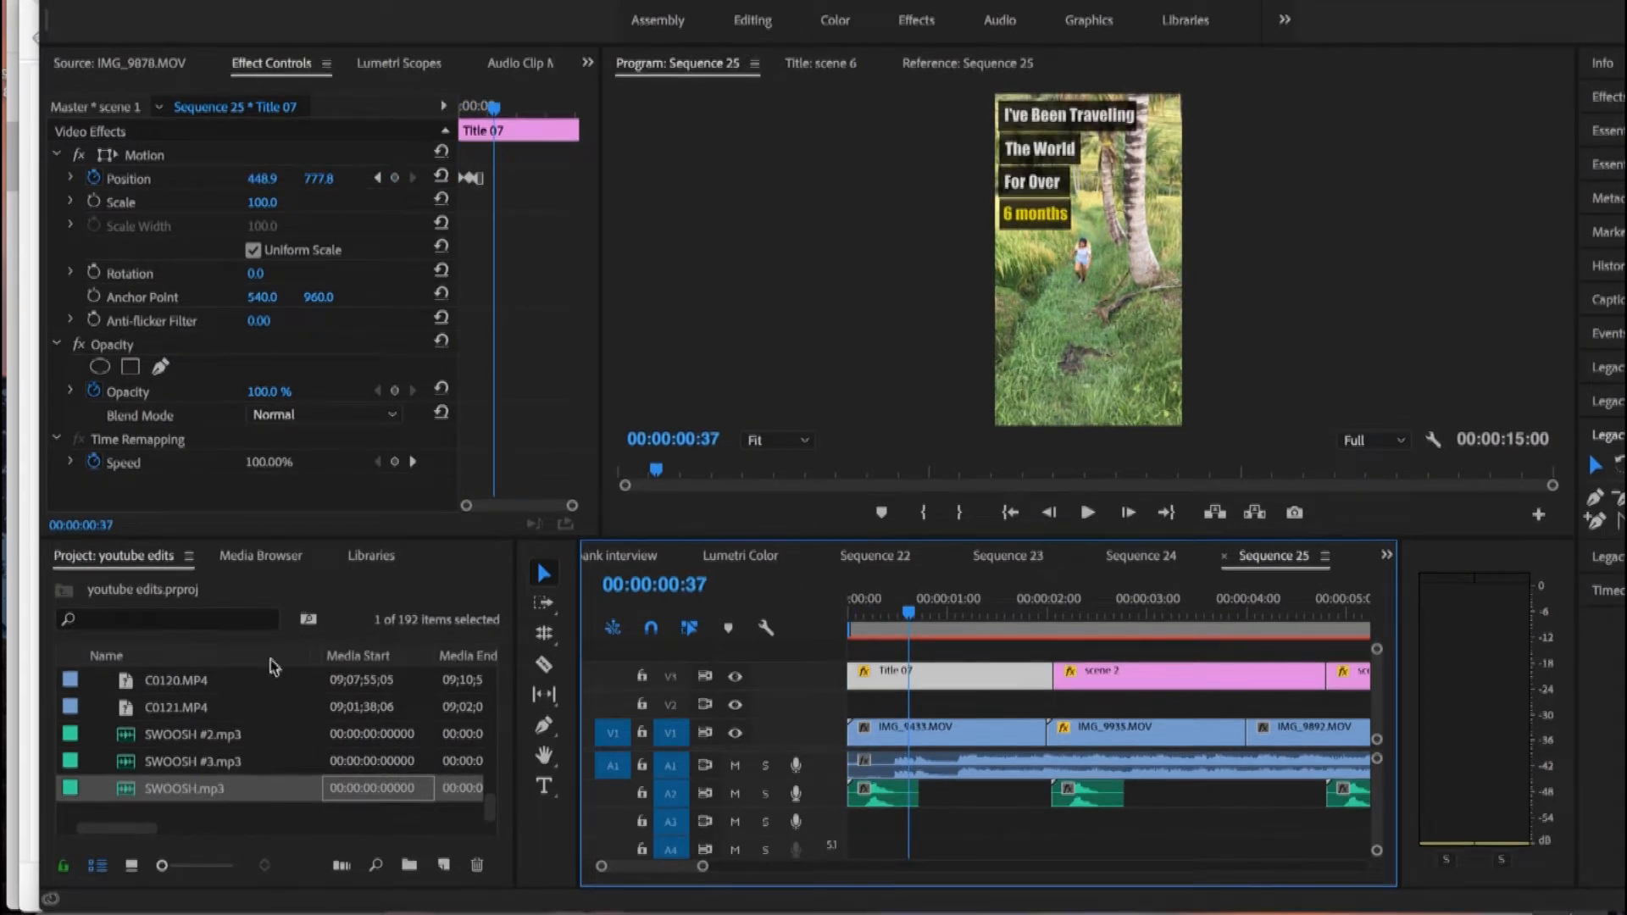
drag(911, 612, 781, 625)
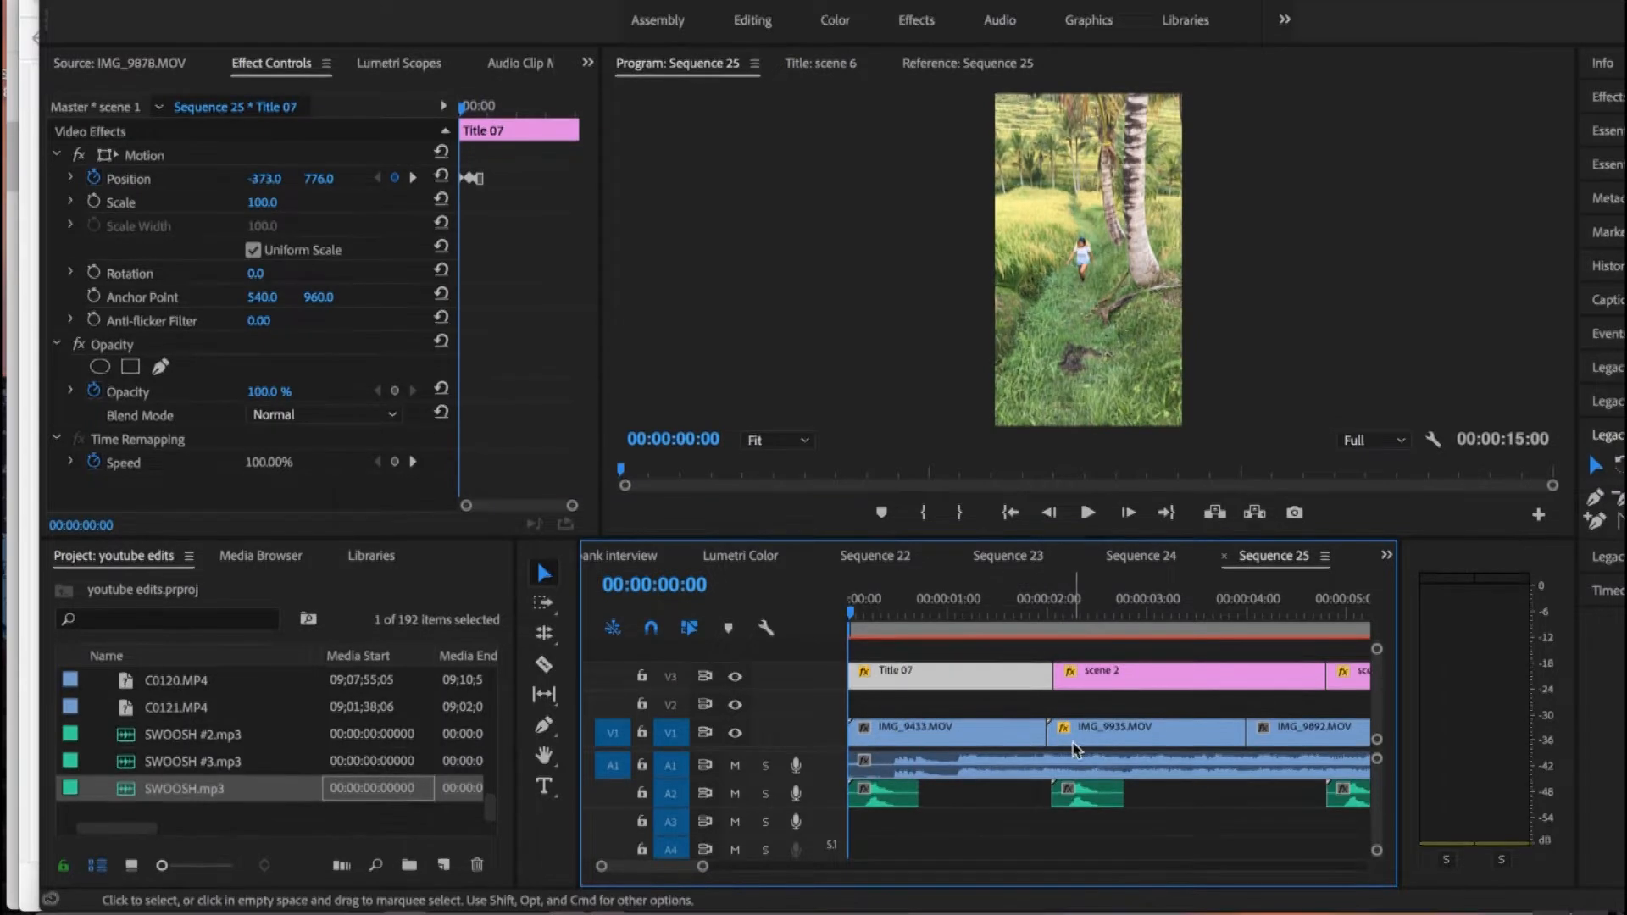
Step: Look through the footage clips across the timeline and view the commands available for the first clip, IMG_9433.MOV
scroll(1038, 730, right, 5)
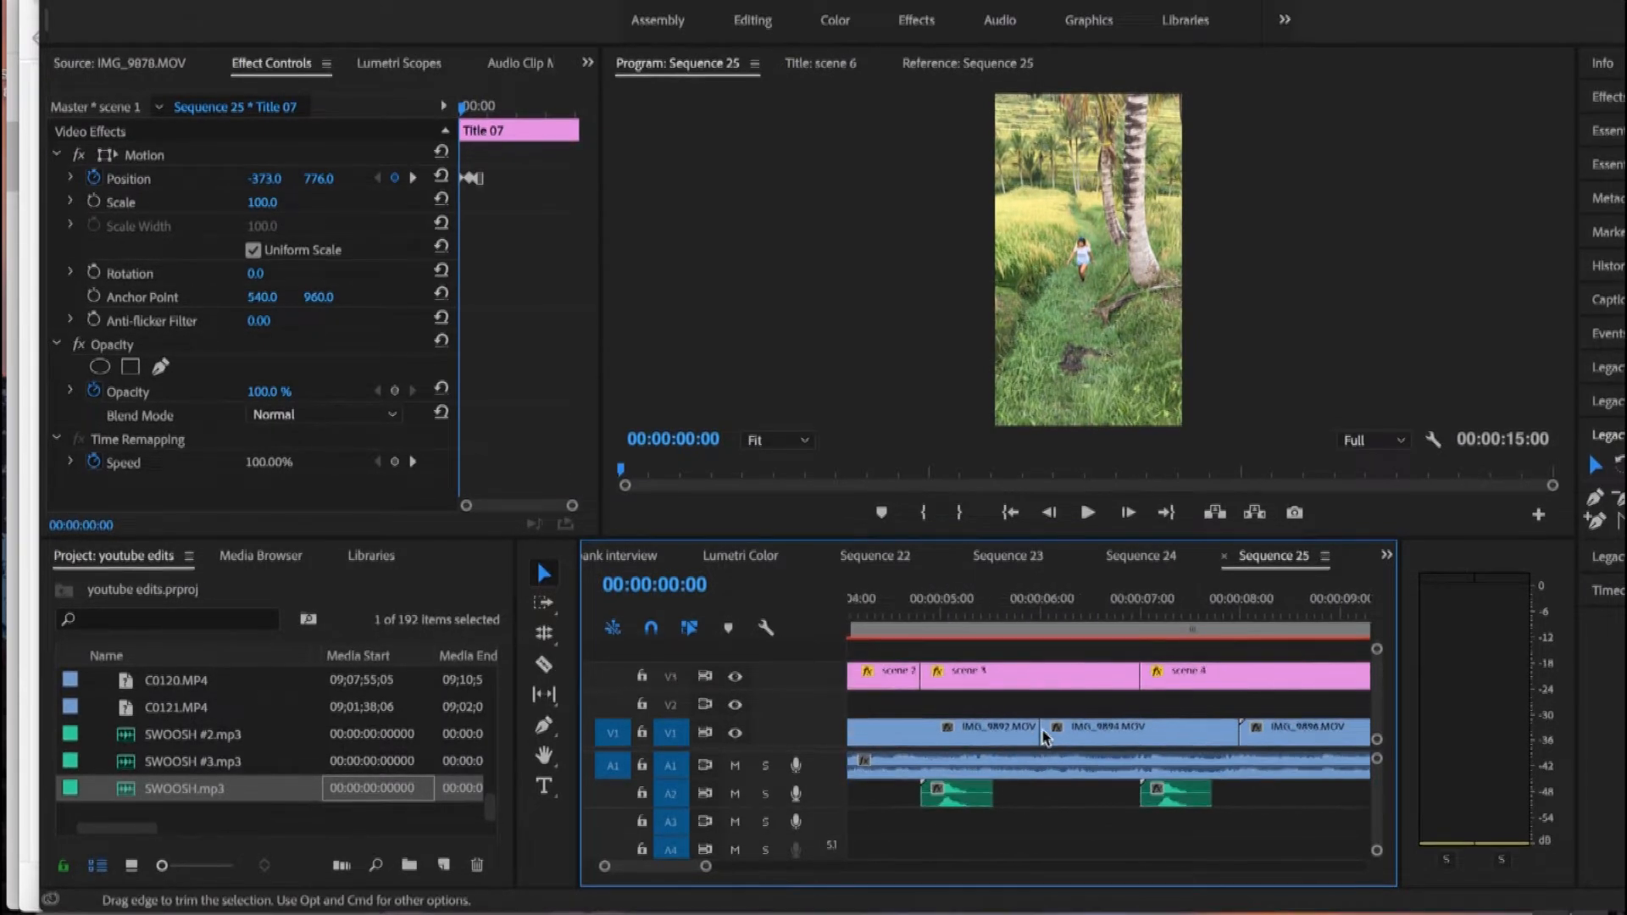
scroll(1039, 730, right, 4)
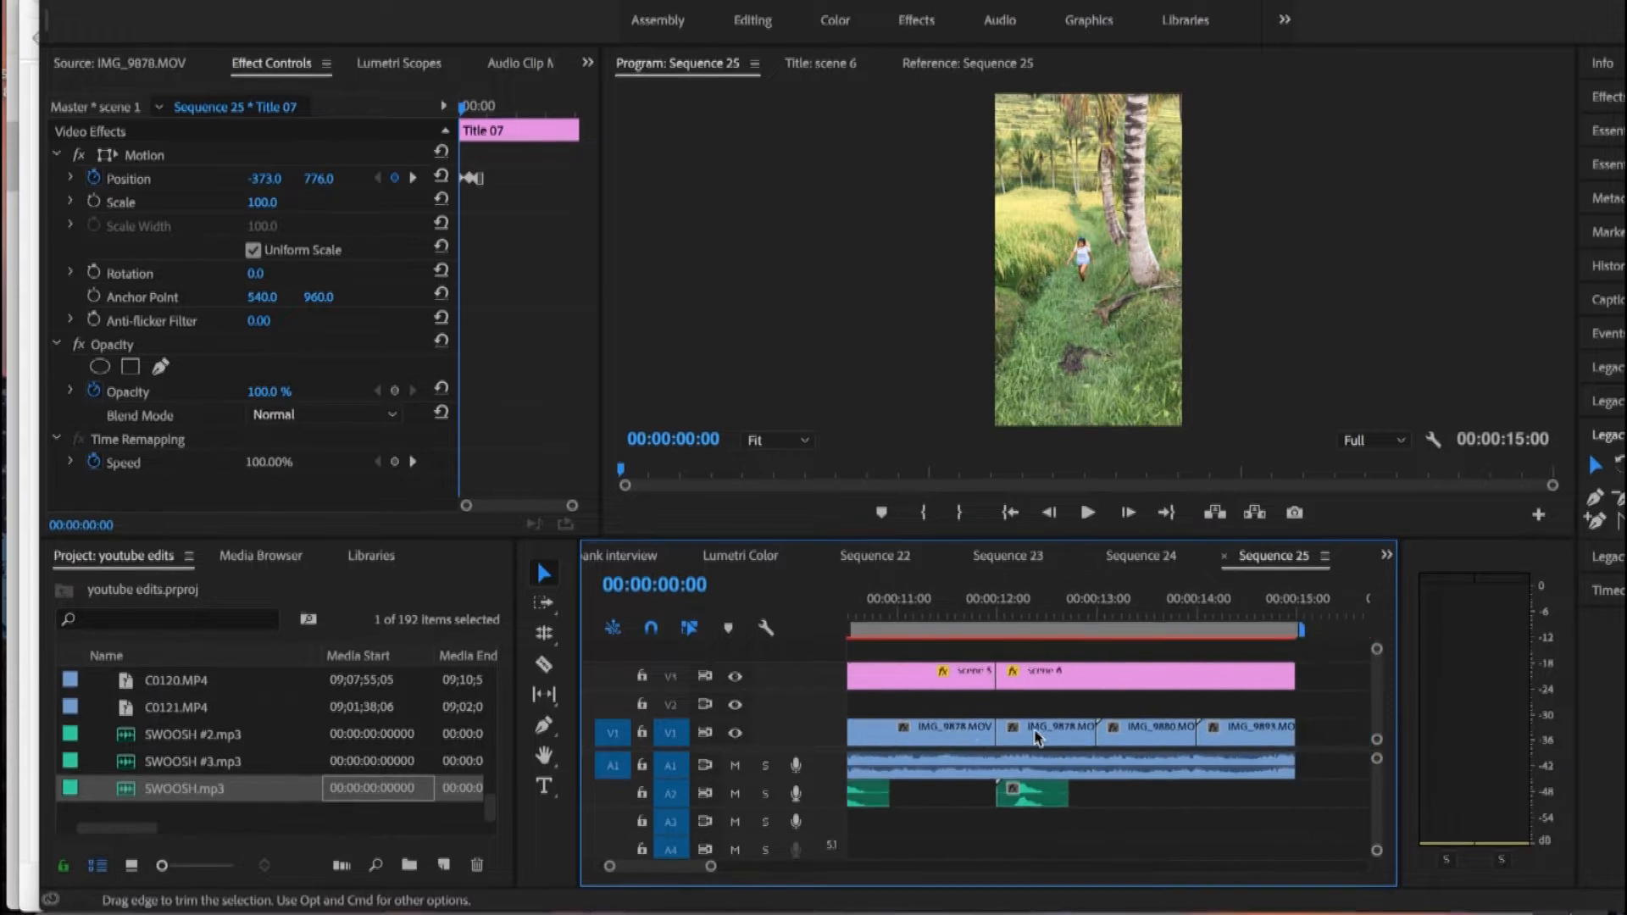
scroll(1144, 719, right, 2)
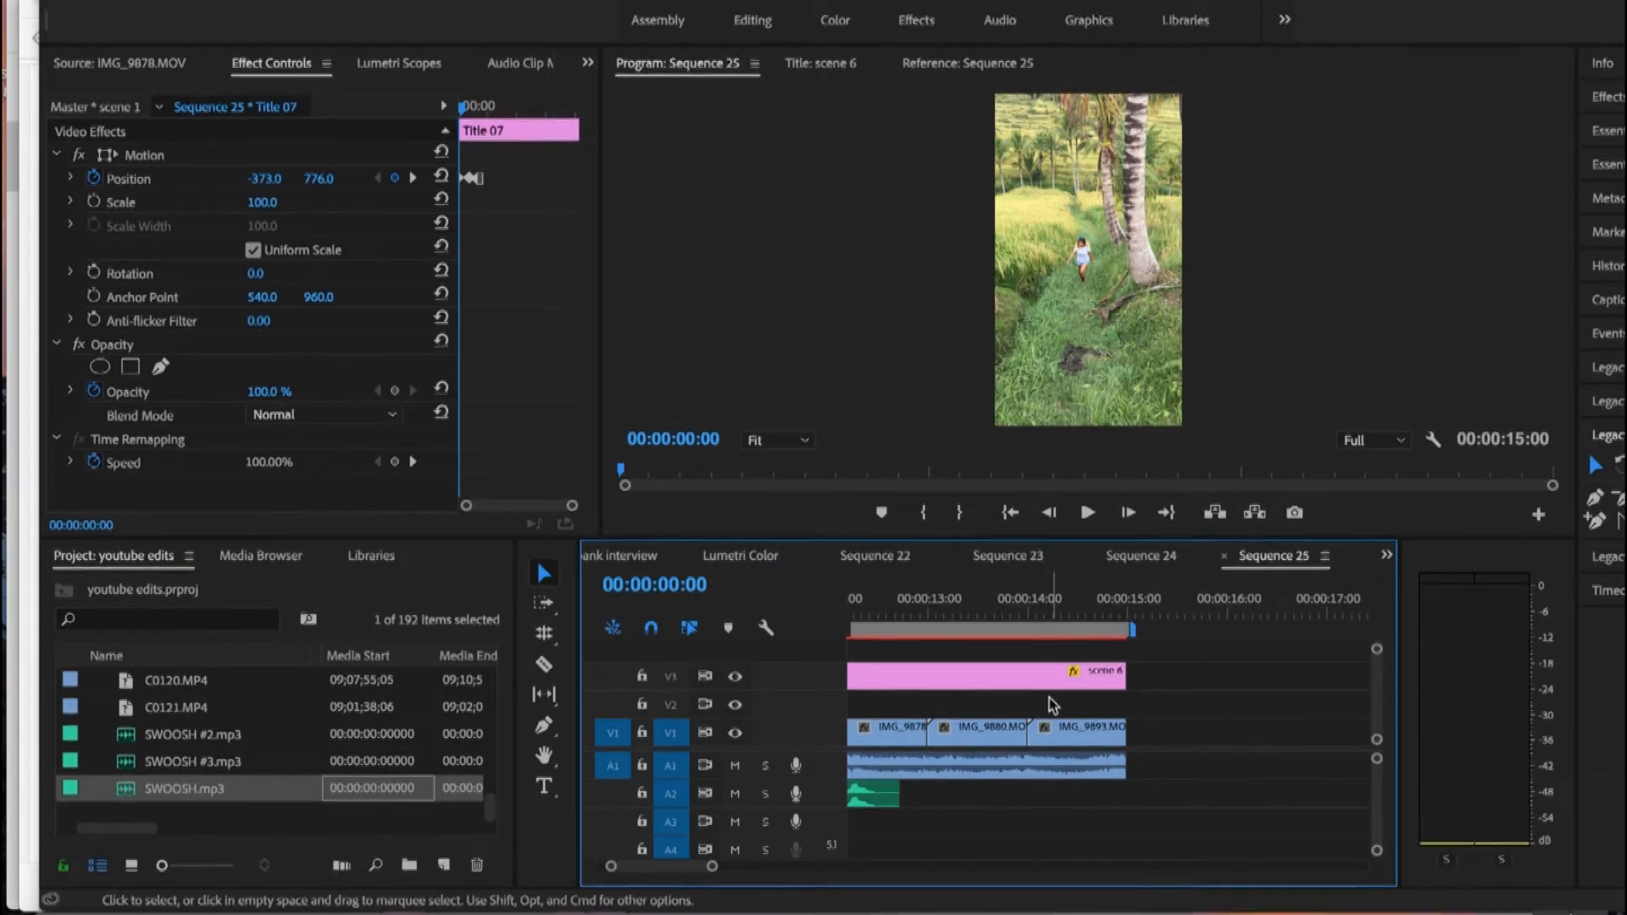
scroll(1050, 705, left, 10)
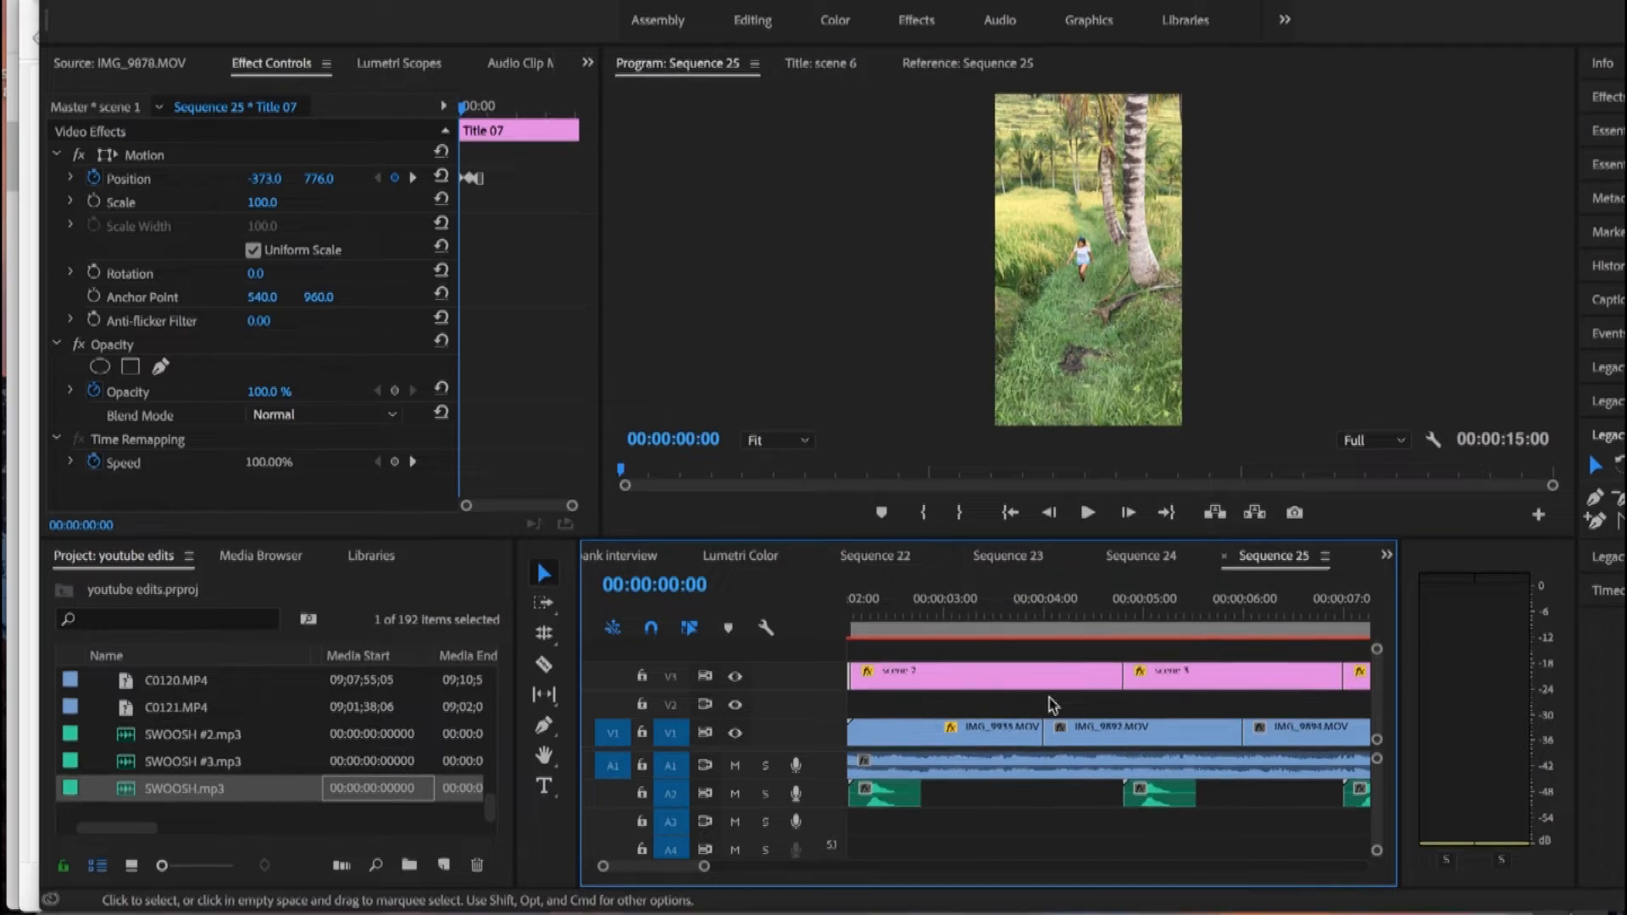
scroll(1050, 705, left, 2)
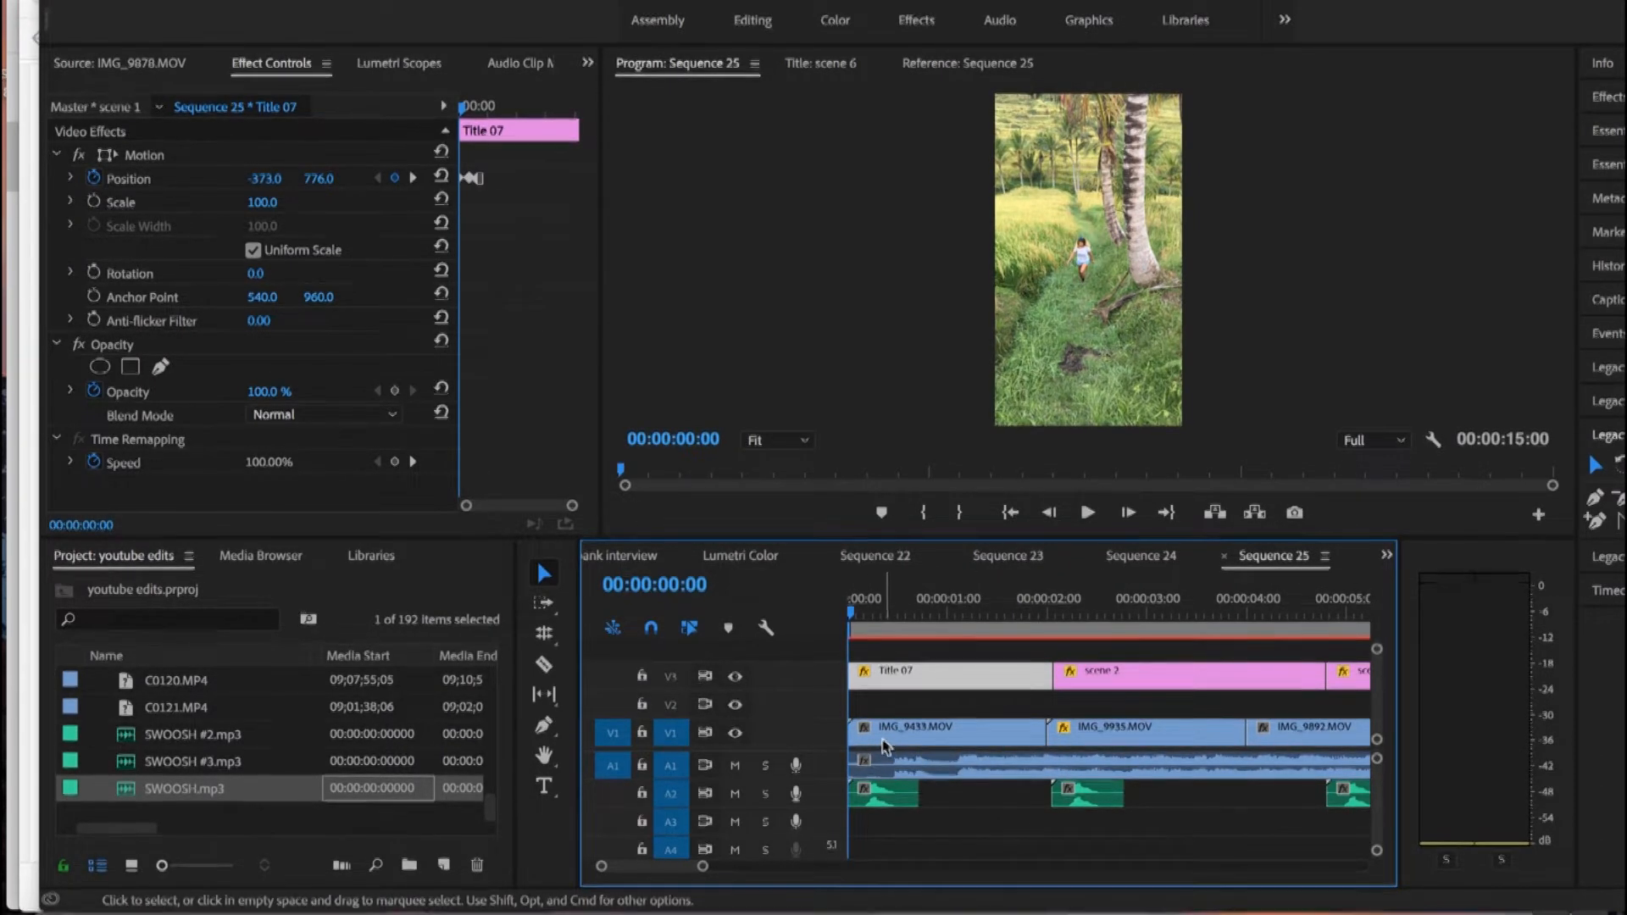
click(922, 734)
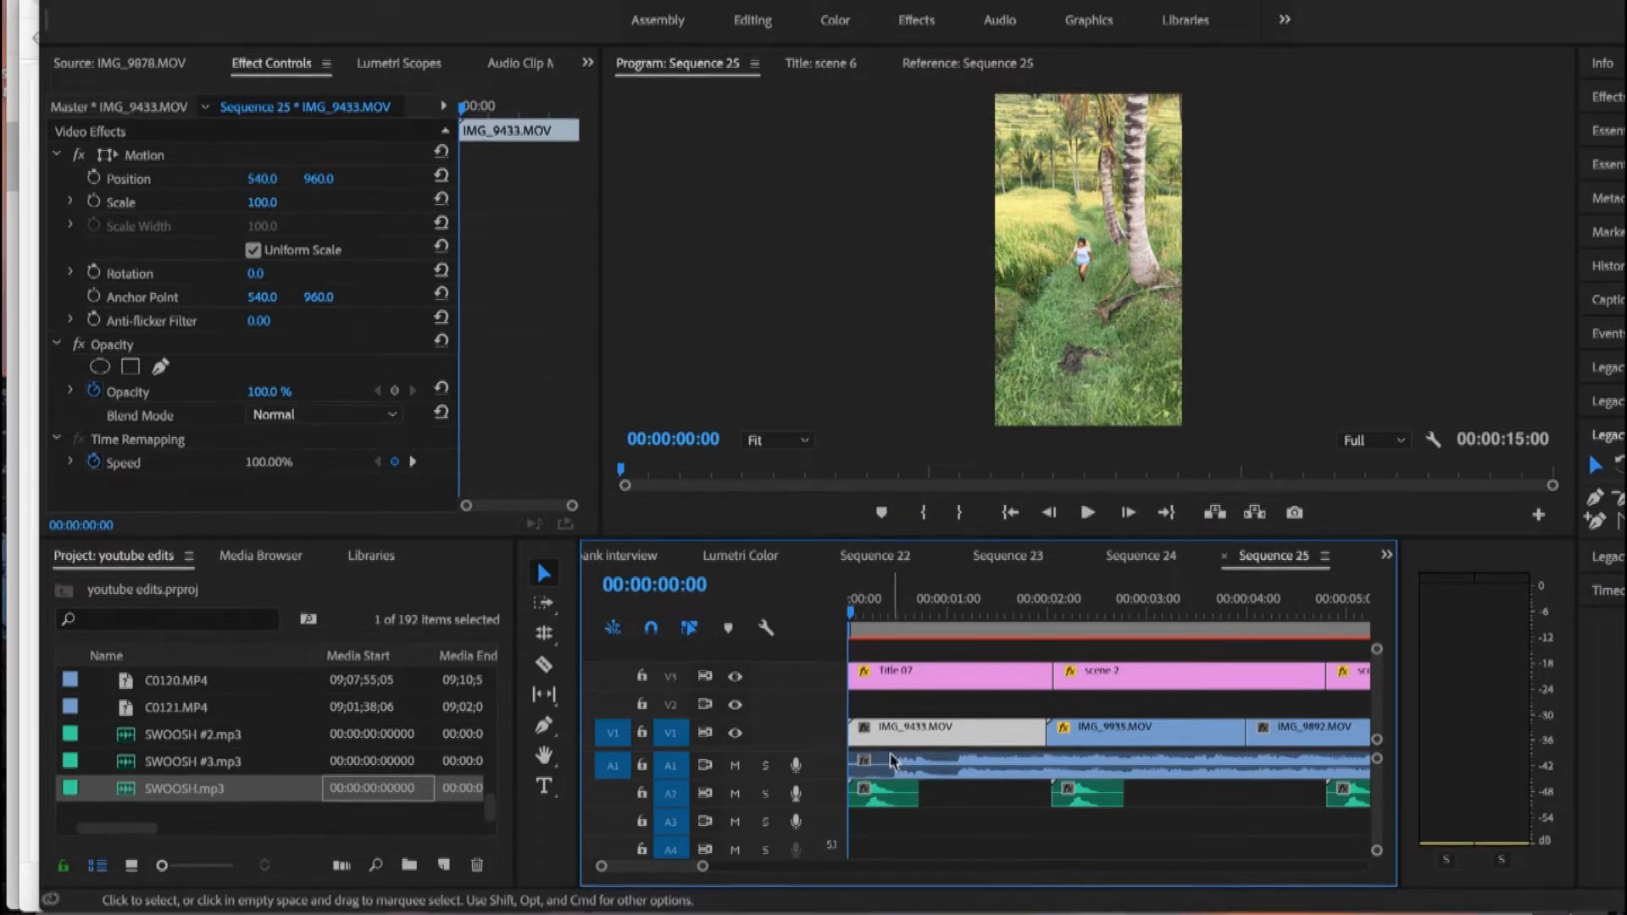
right_click(971, 746)
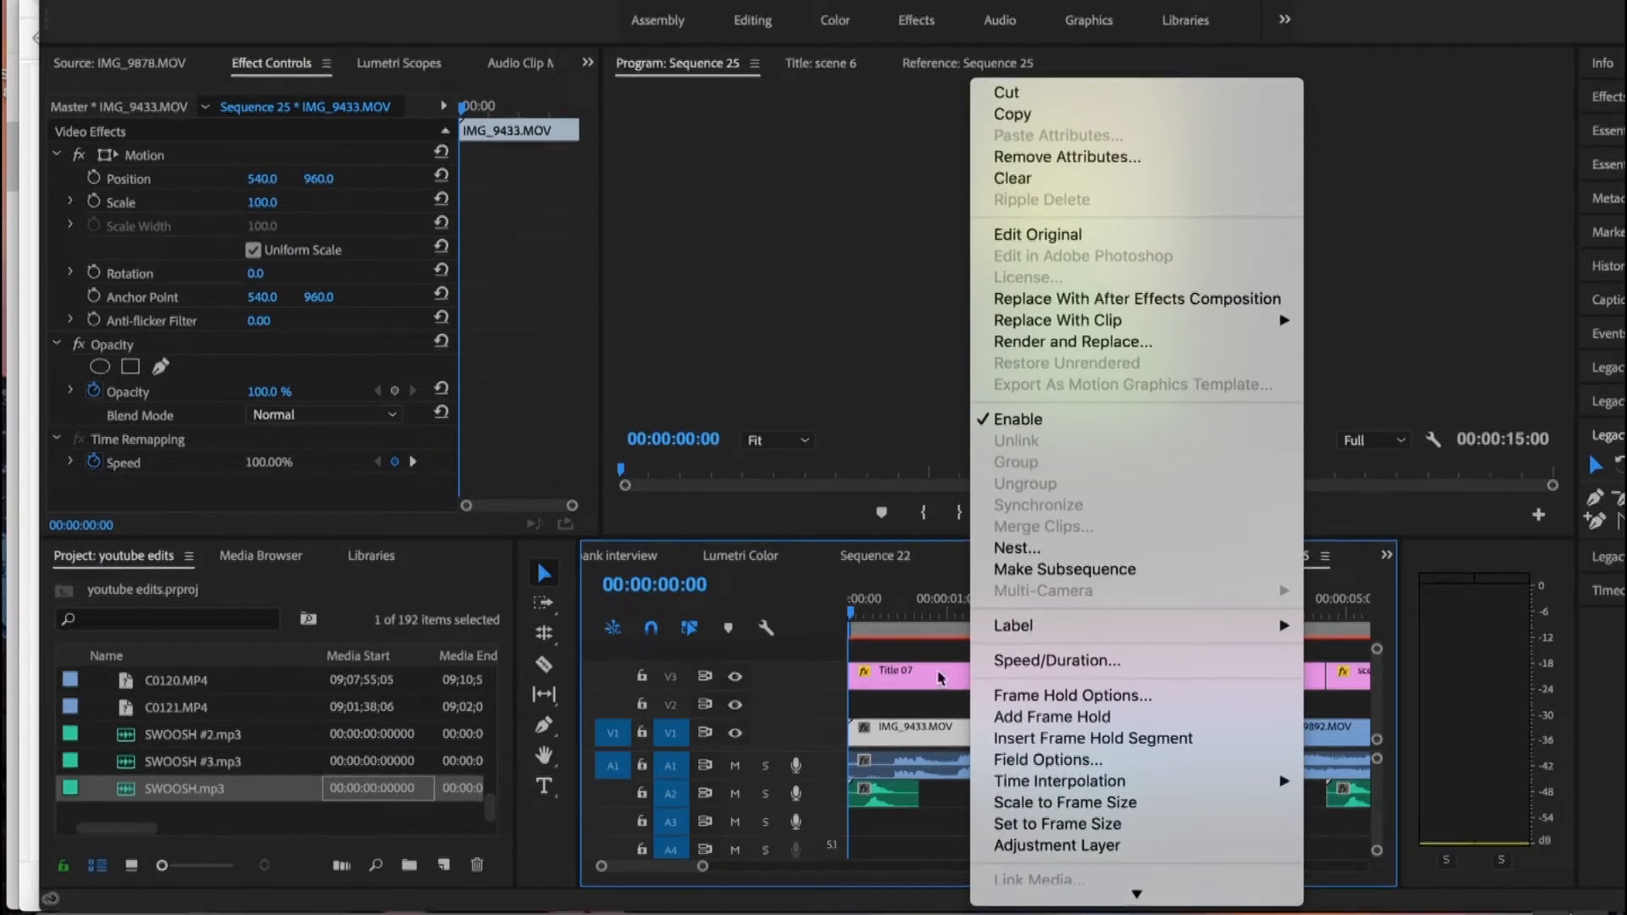
click(891, 766)
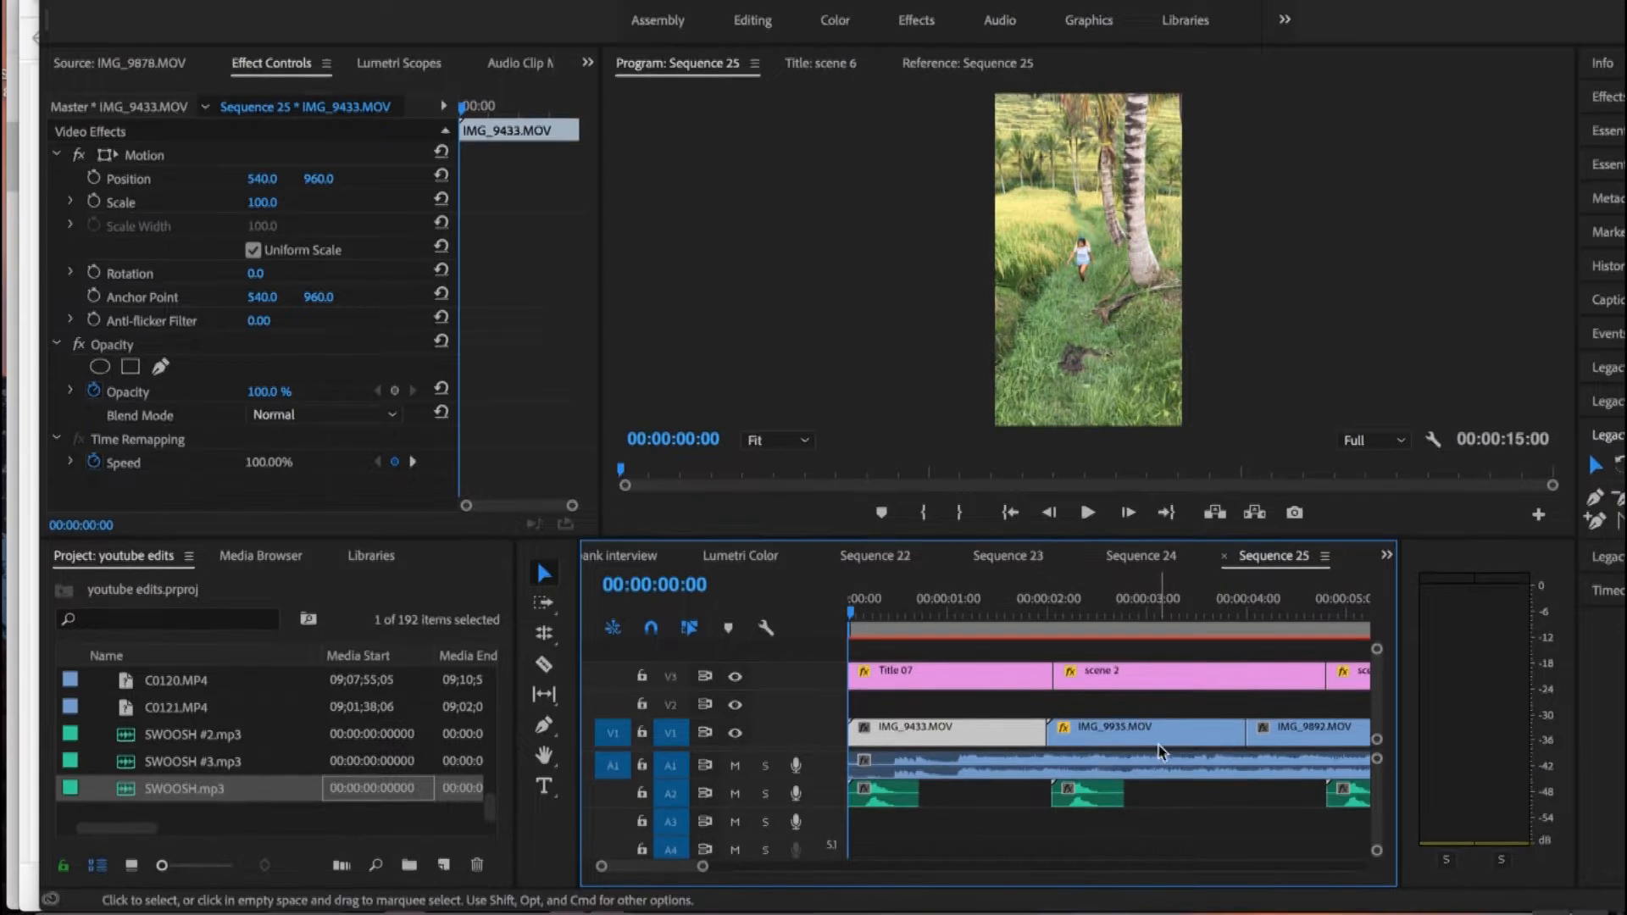
Step: Look over the footage once more and select the background music clip on track A1
scroll(1104, 747, right, 5)
scroll(1103, 747, left, 5)
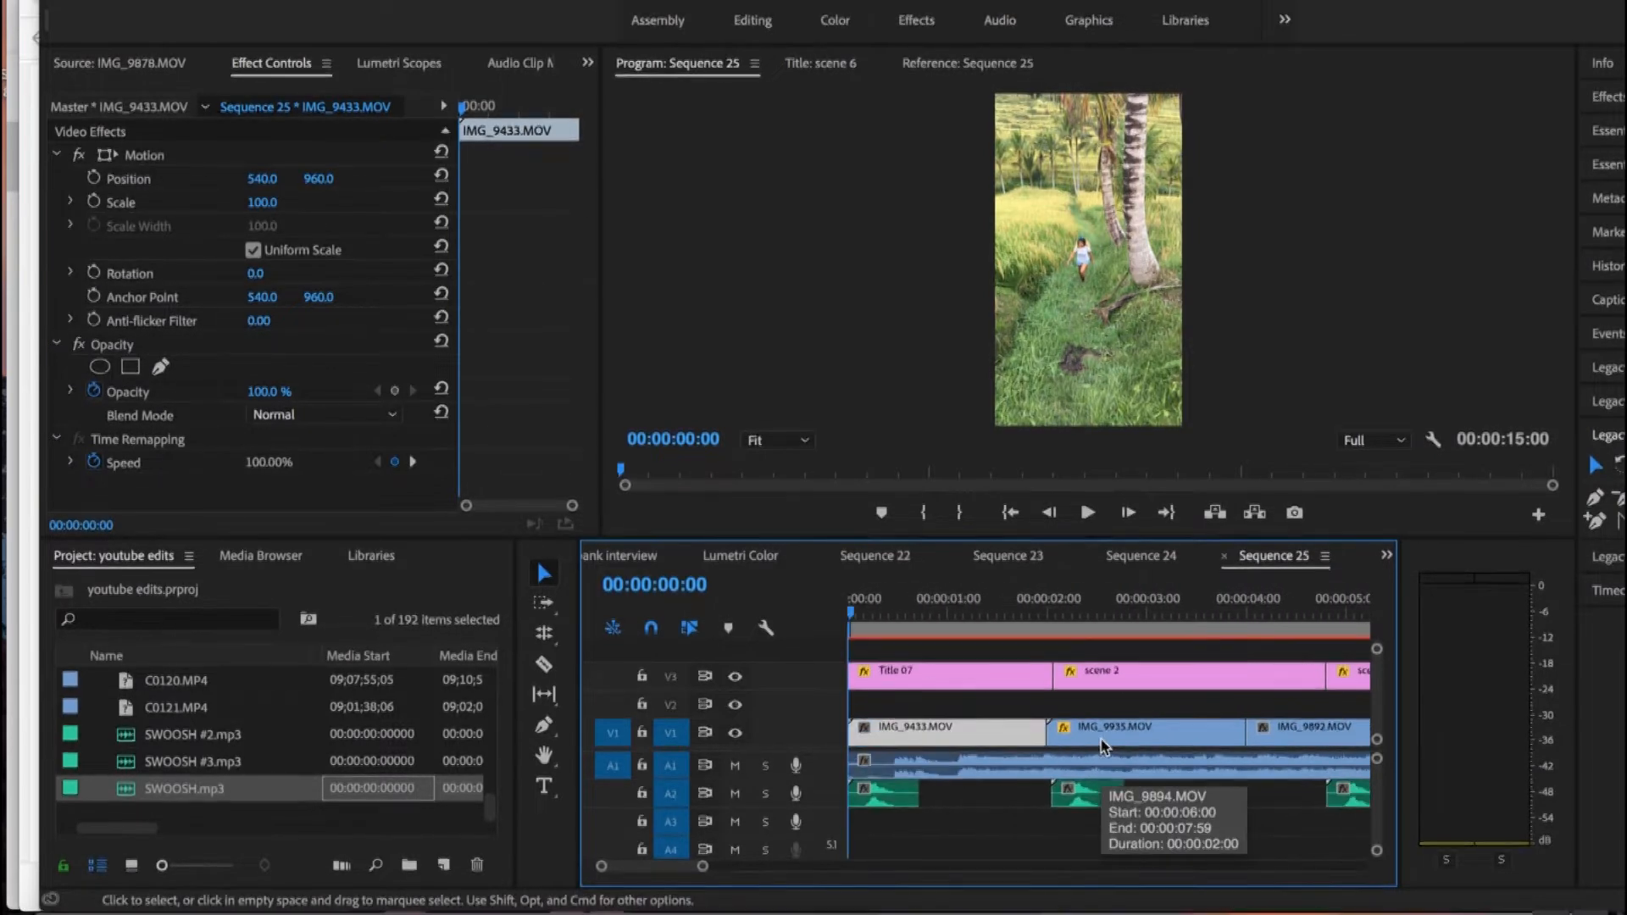
click(917, 767)
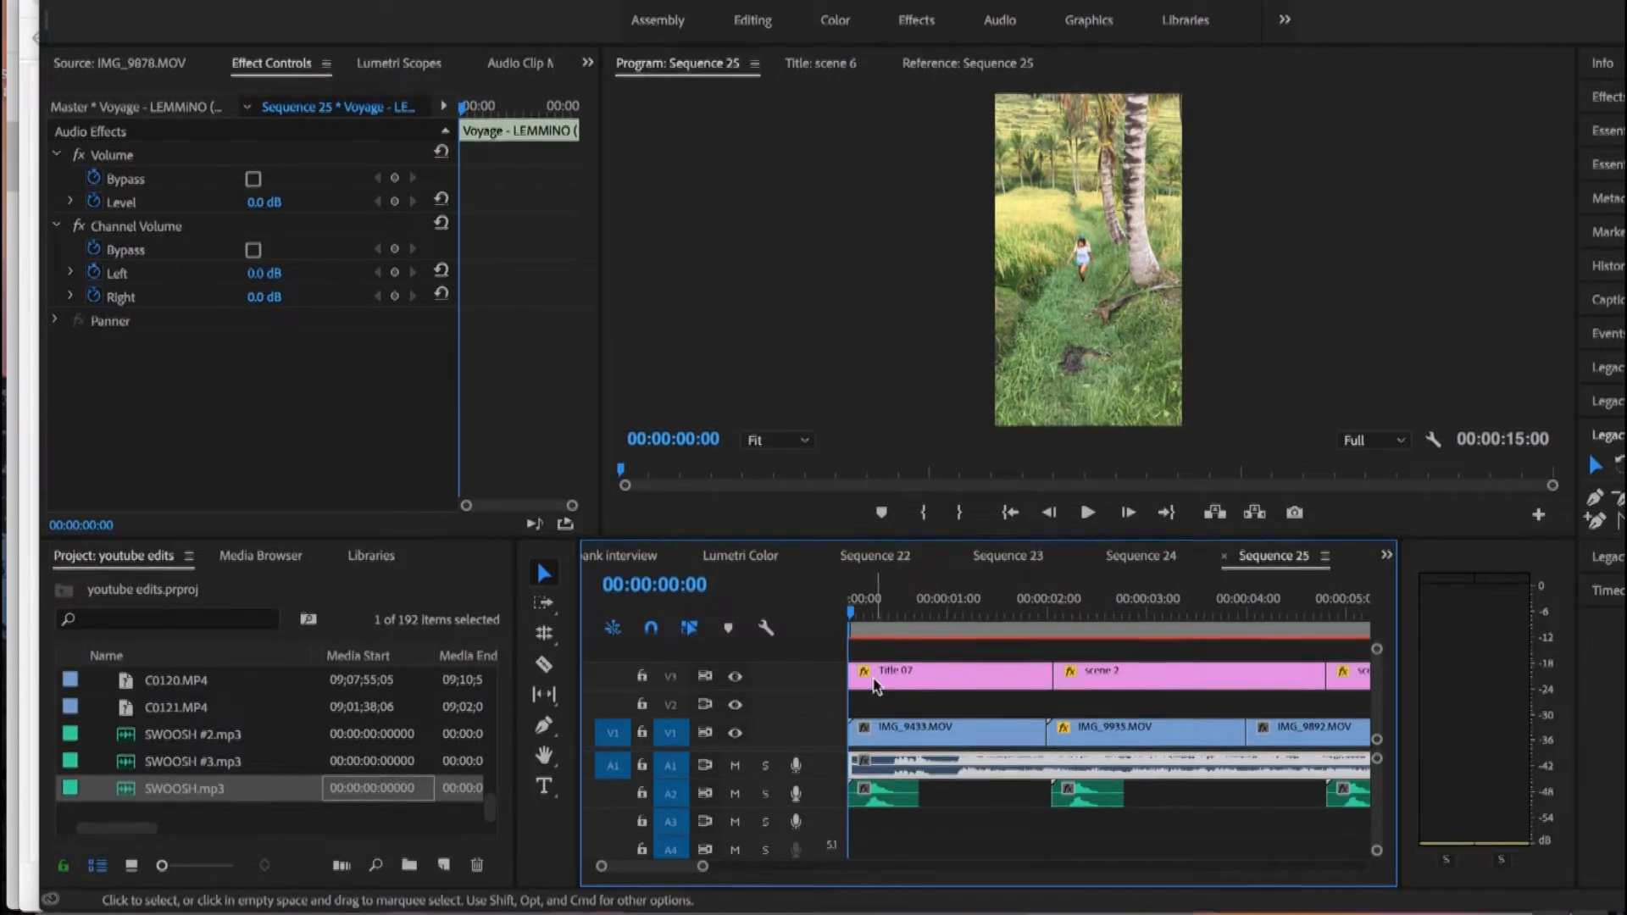
Step: Switch to Google Chrome and open the YouTube downloader page at en.savefrom.net/1-how-to-download-youtube-video/
click(223, 907)
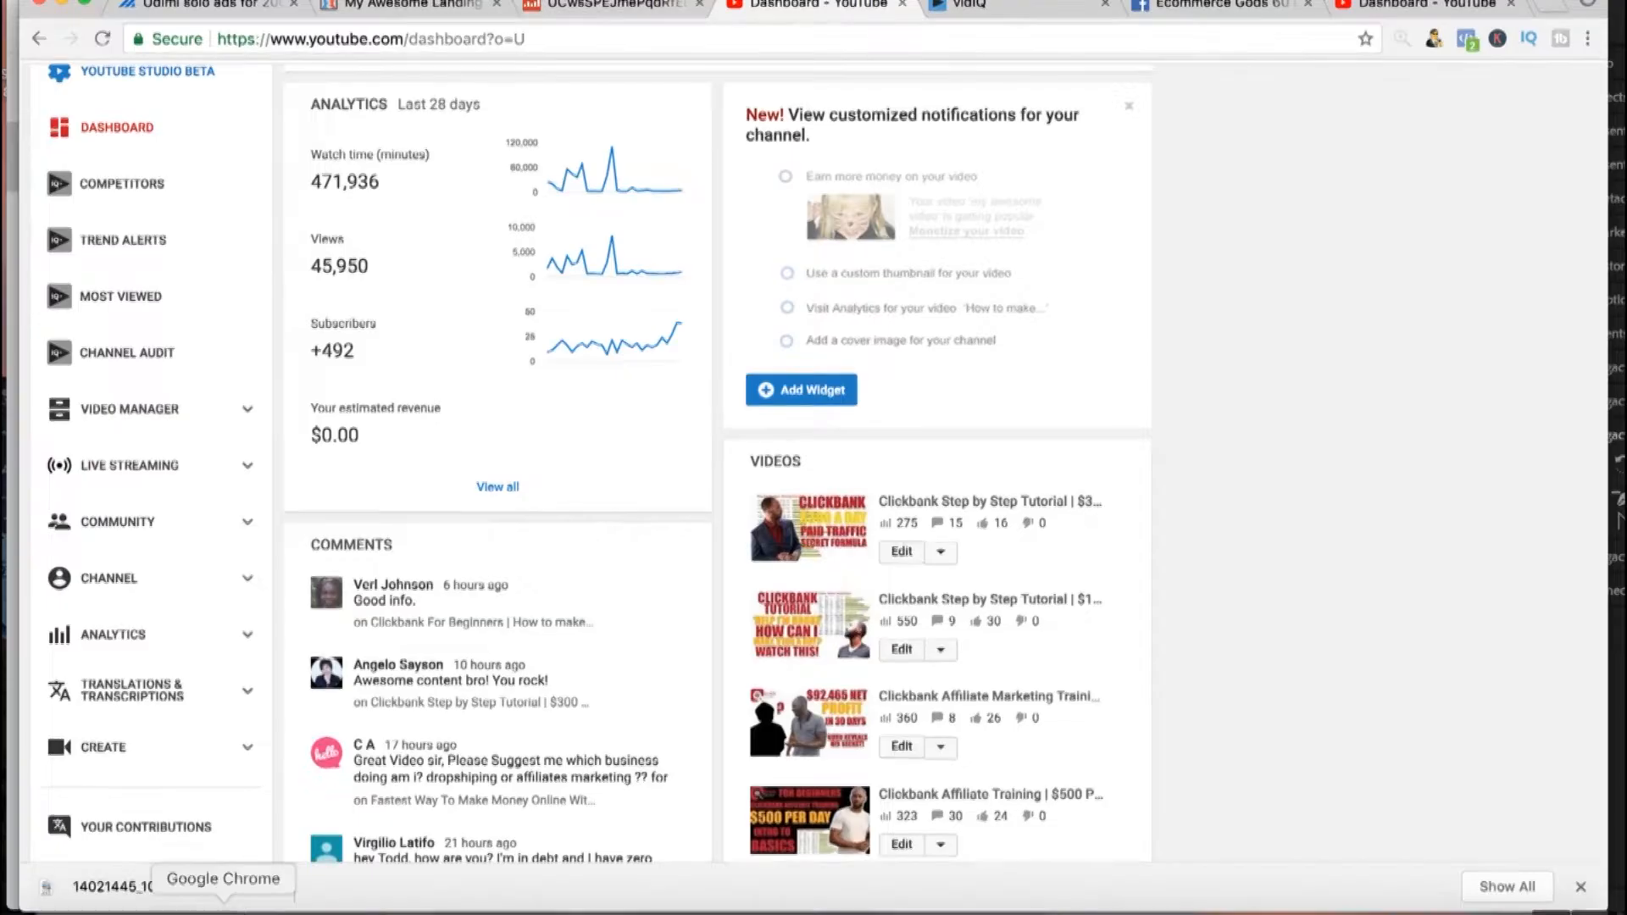
key(super+l)
text(en)
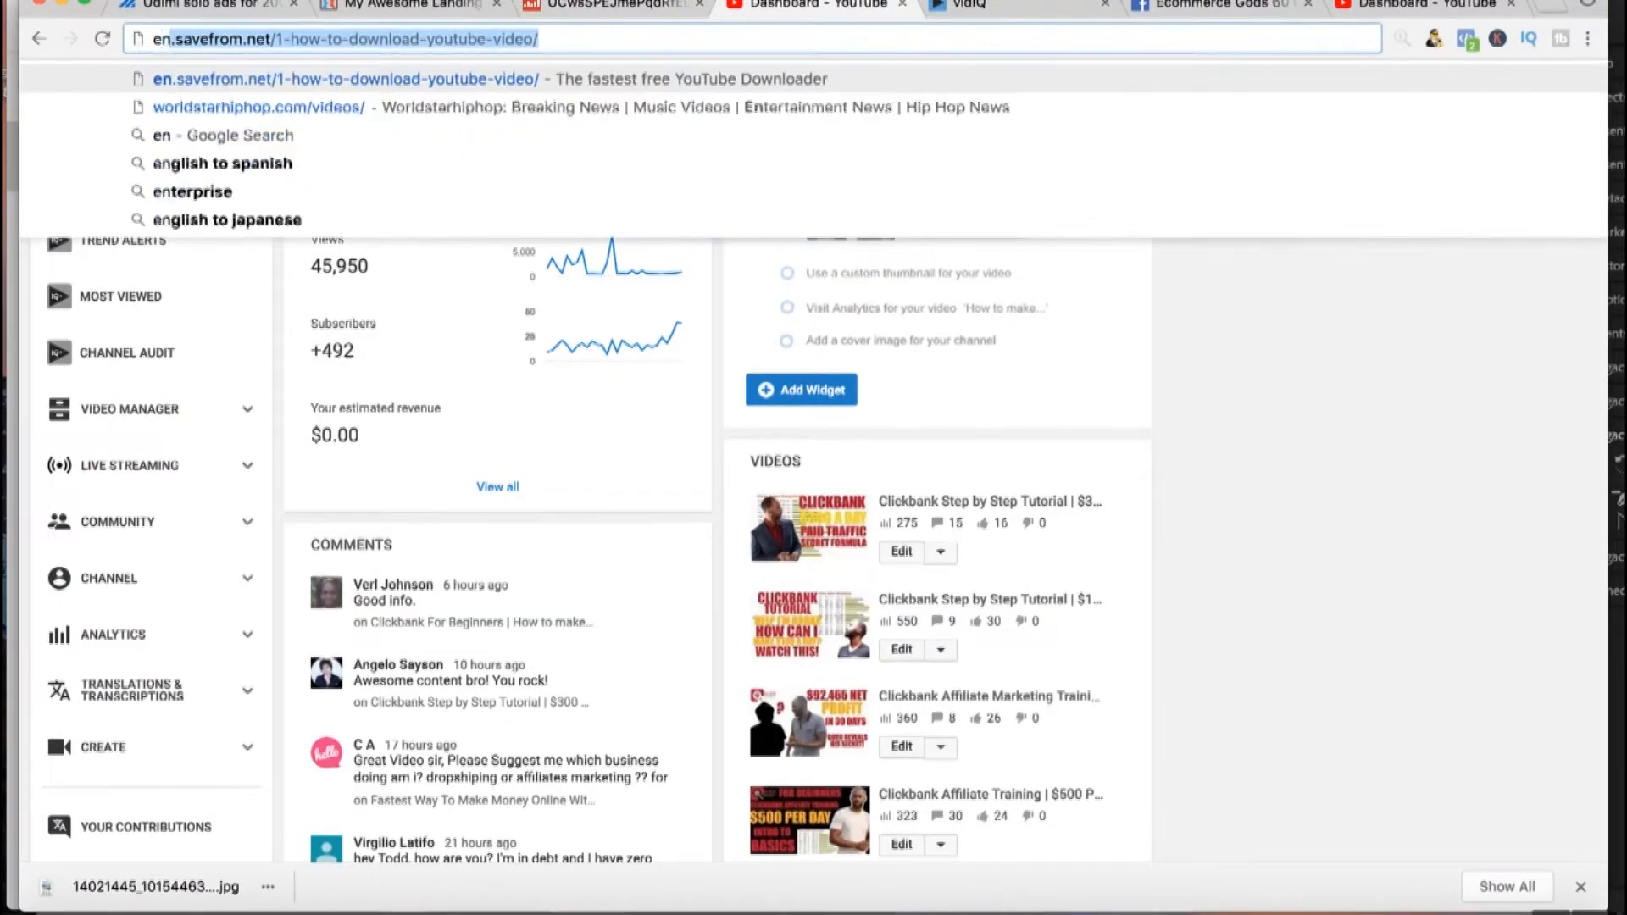
key(Return)
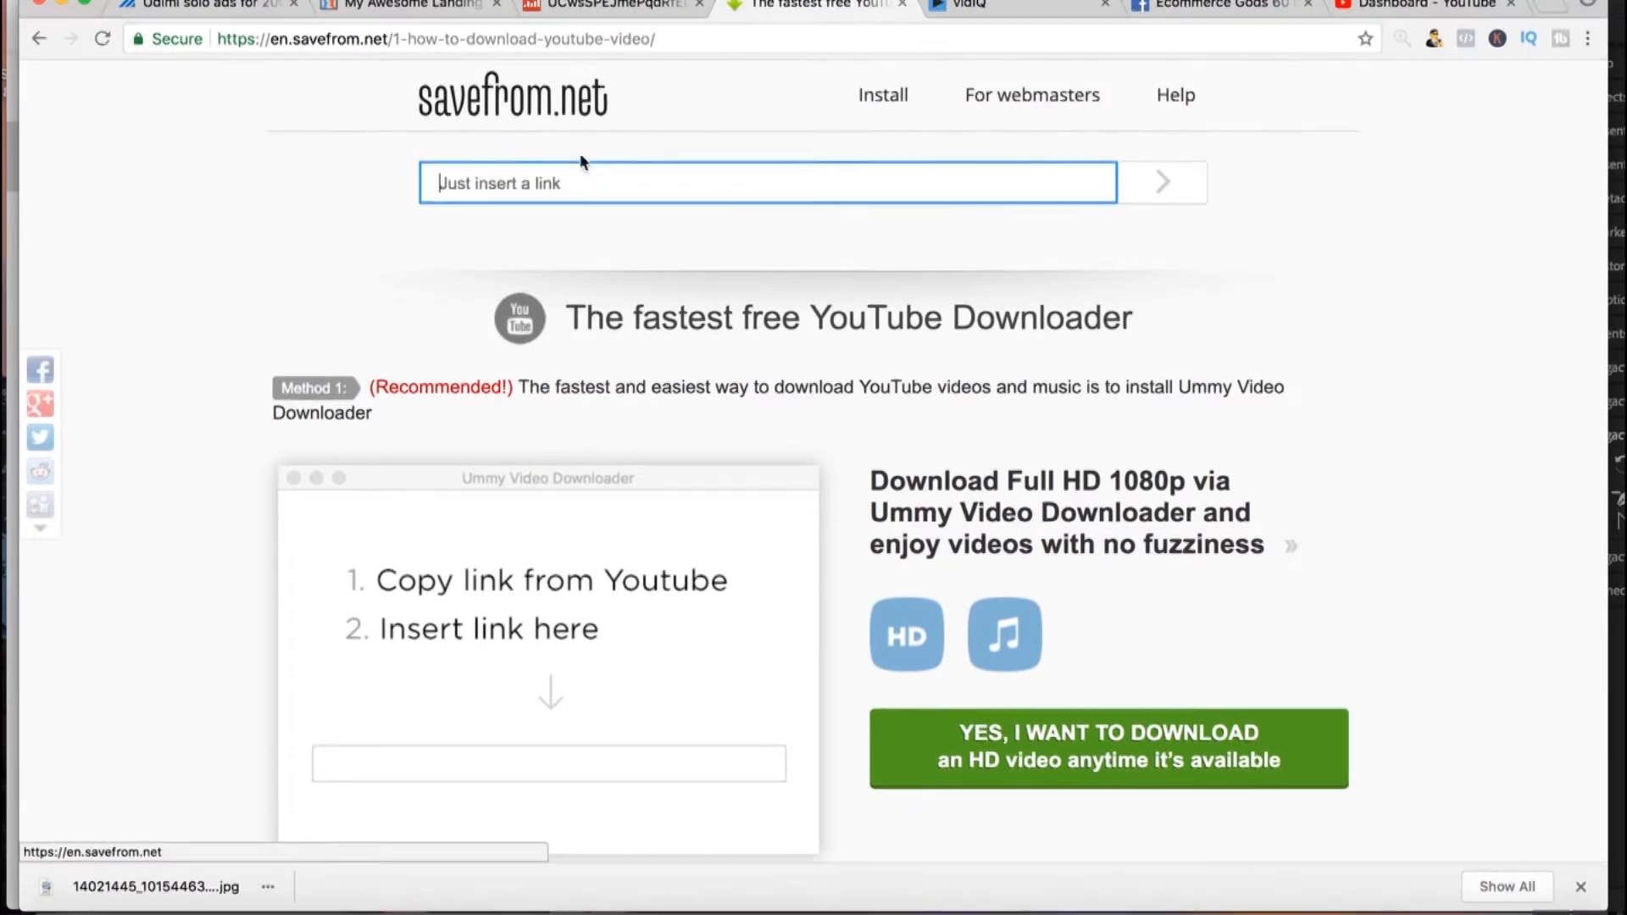
click(495, 185)
click(341, 192)
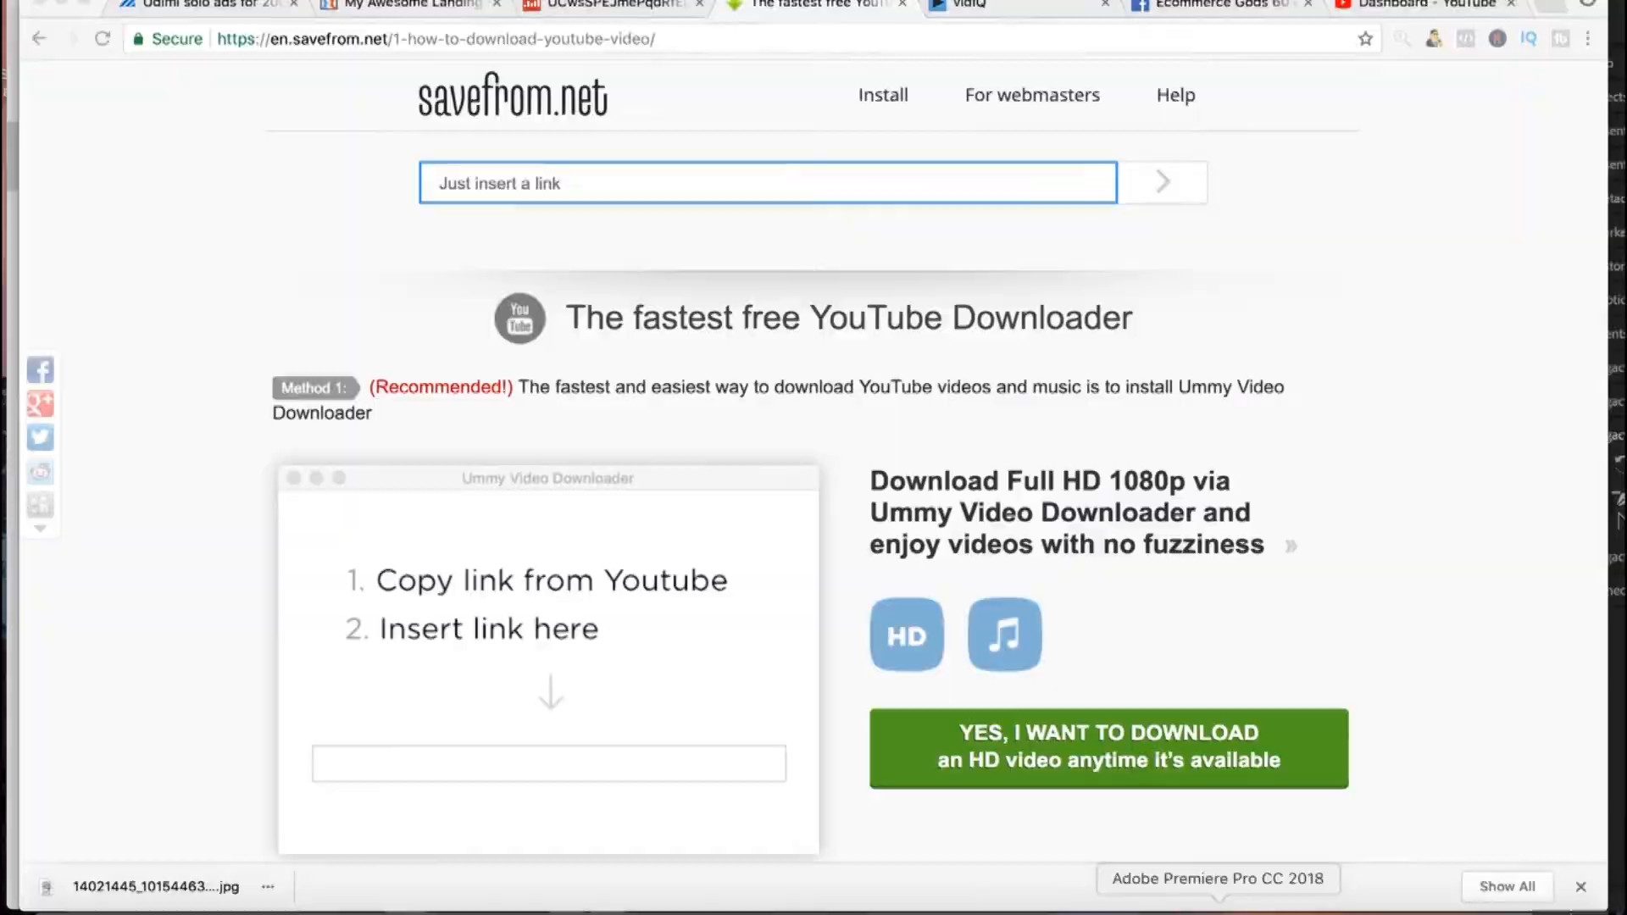
Step: Switch back to Adobe Premiere Pro and move the Sequence 25 playhead to 00:00:00:20
click(1217, 908)
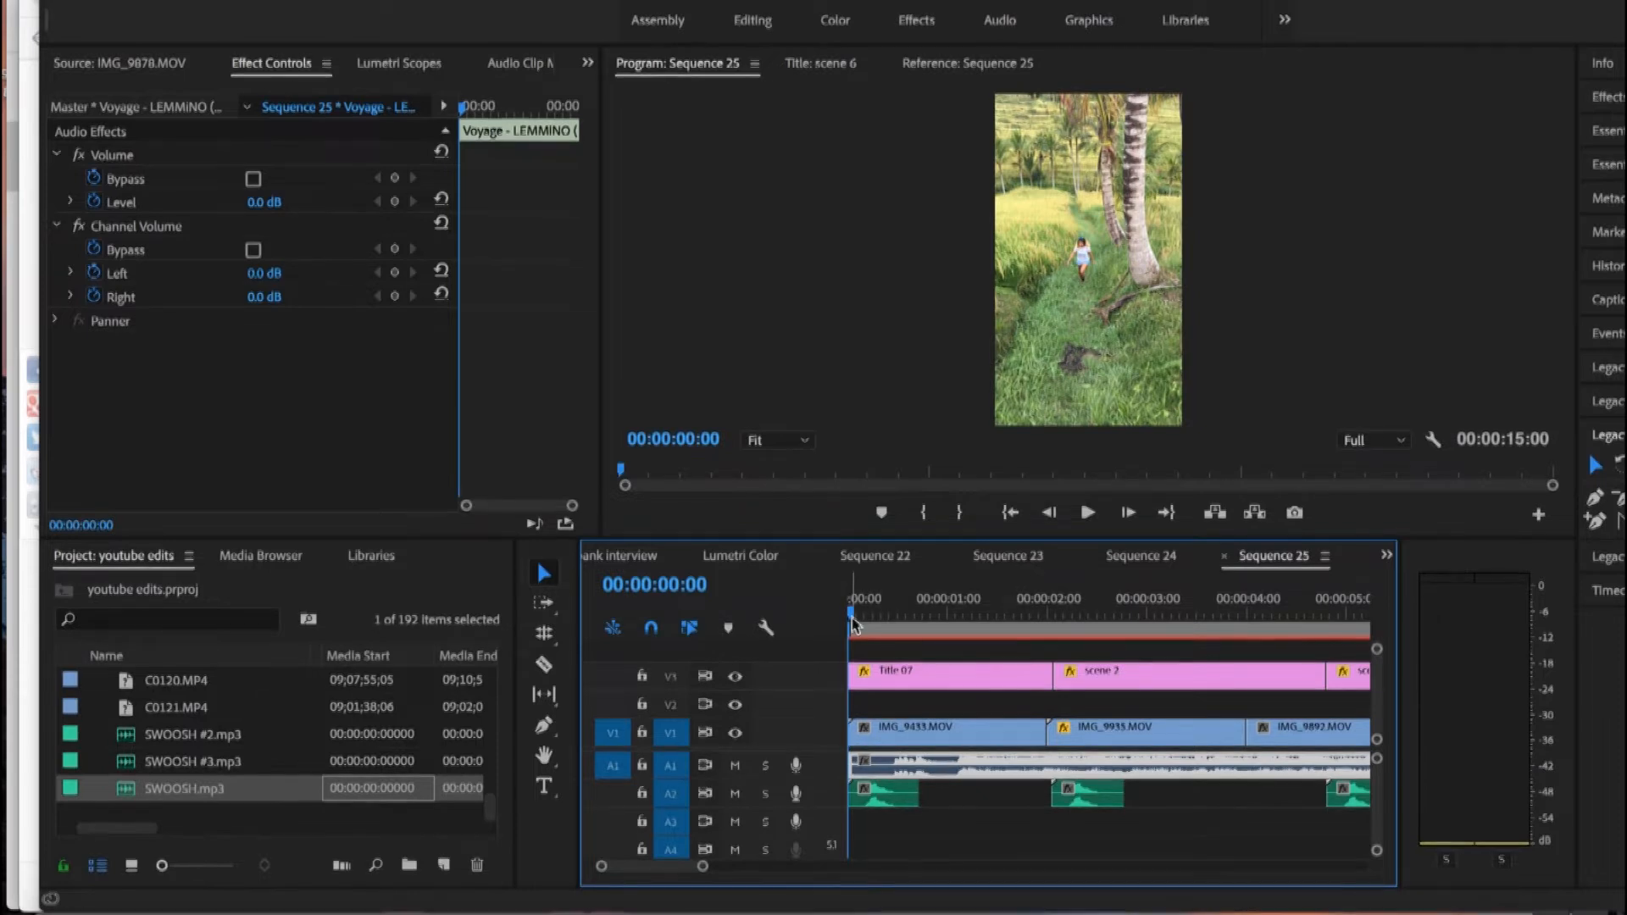
drag(853, 623, 881, 619)
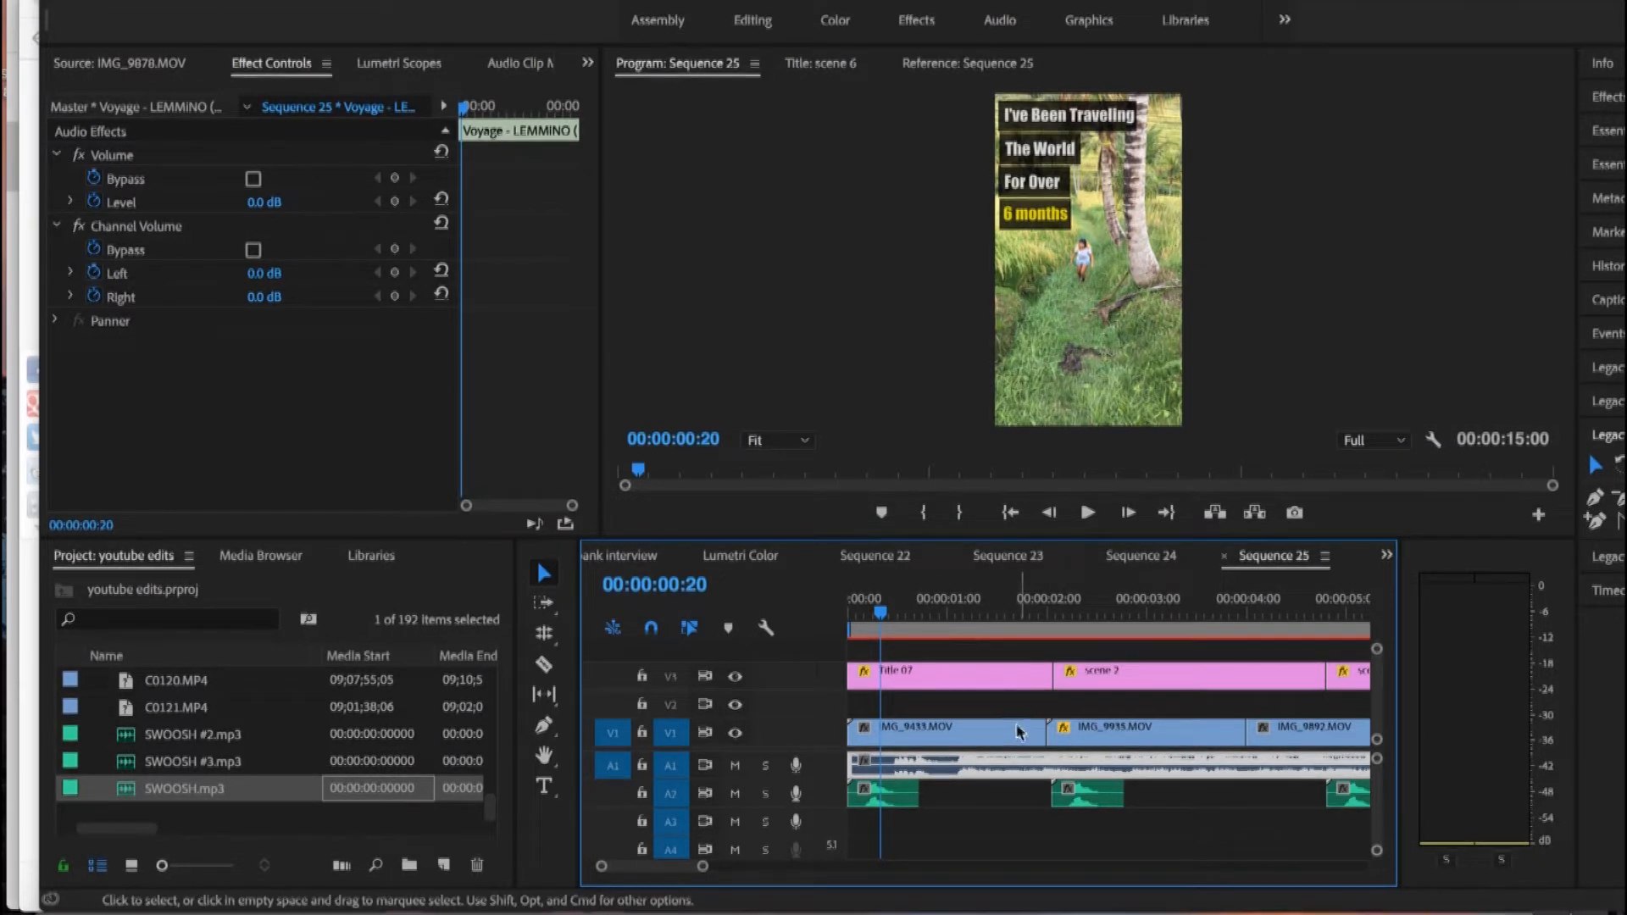
right_click(940, 731)
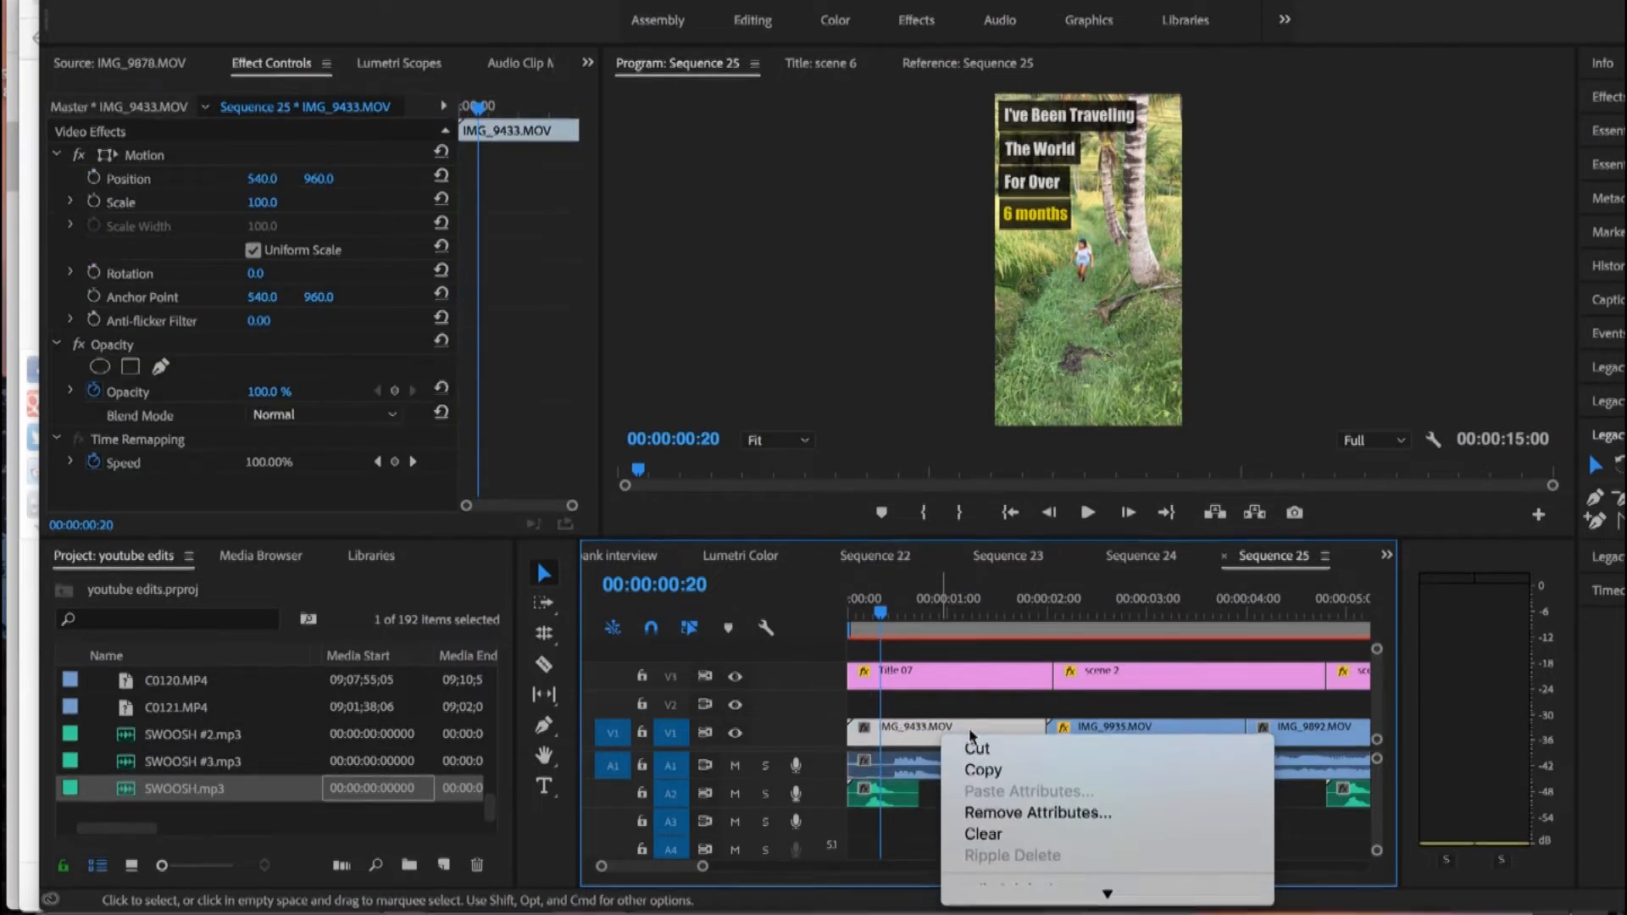
scroll(1030, 844, down, 5)
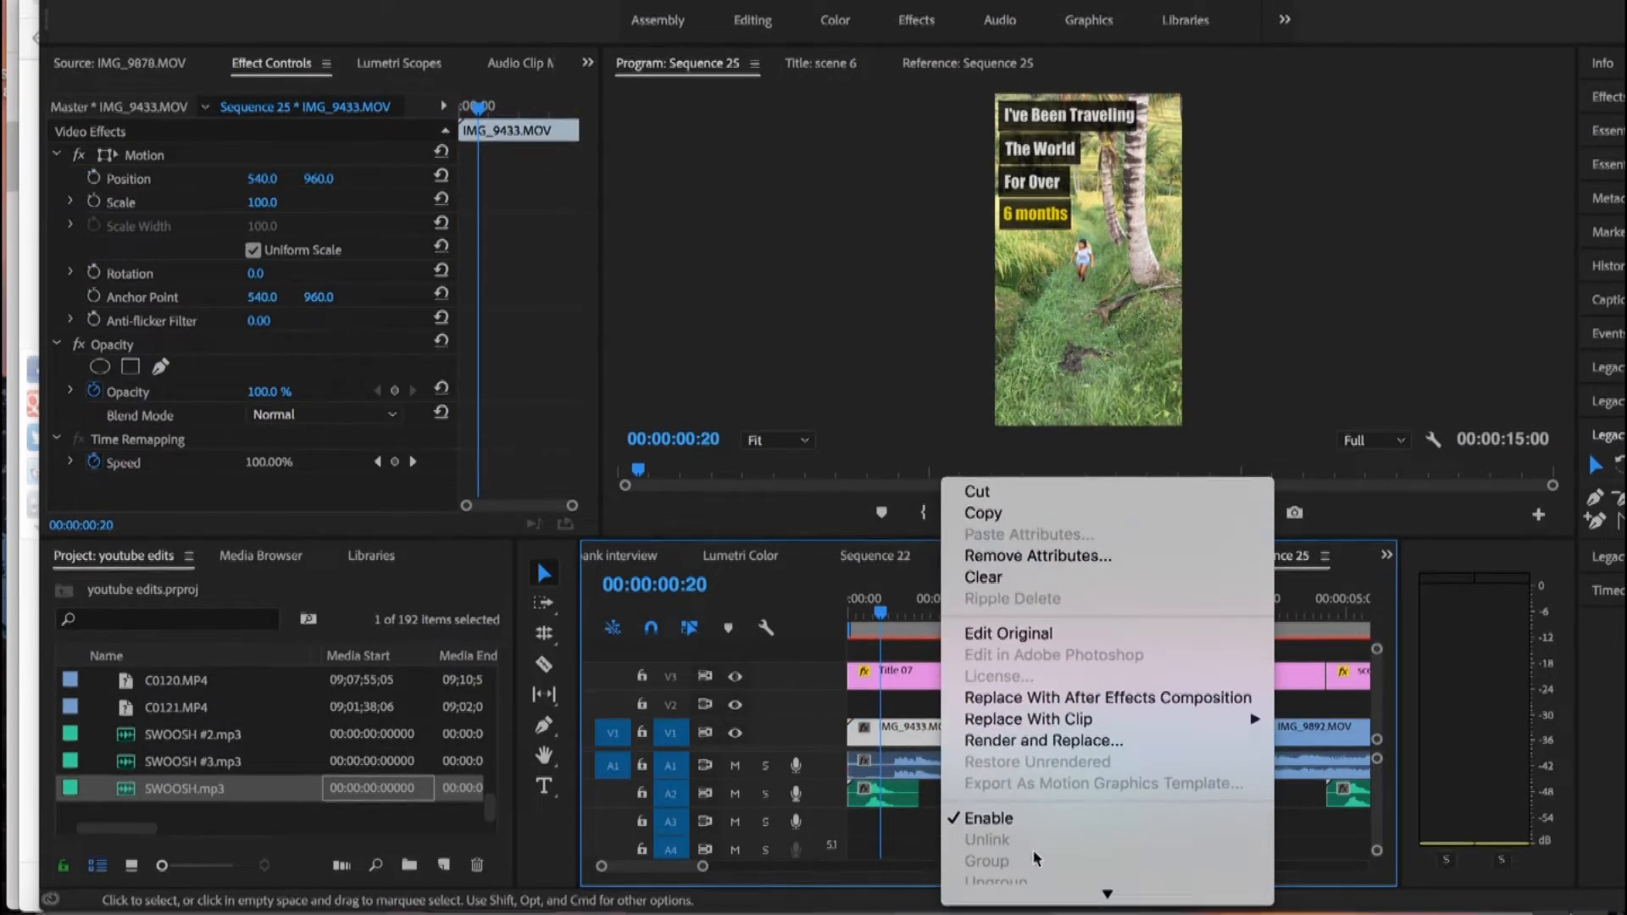
click(930, 735)
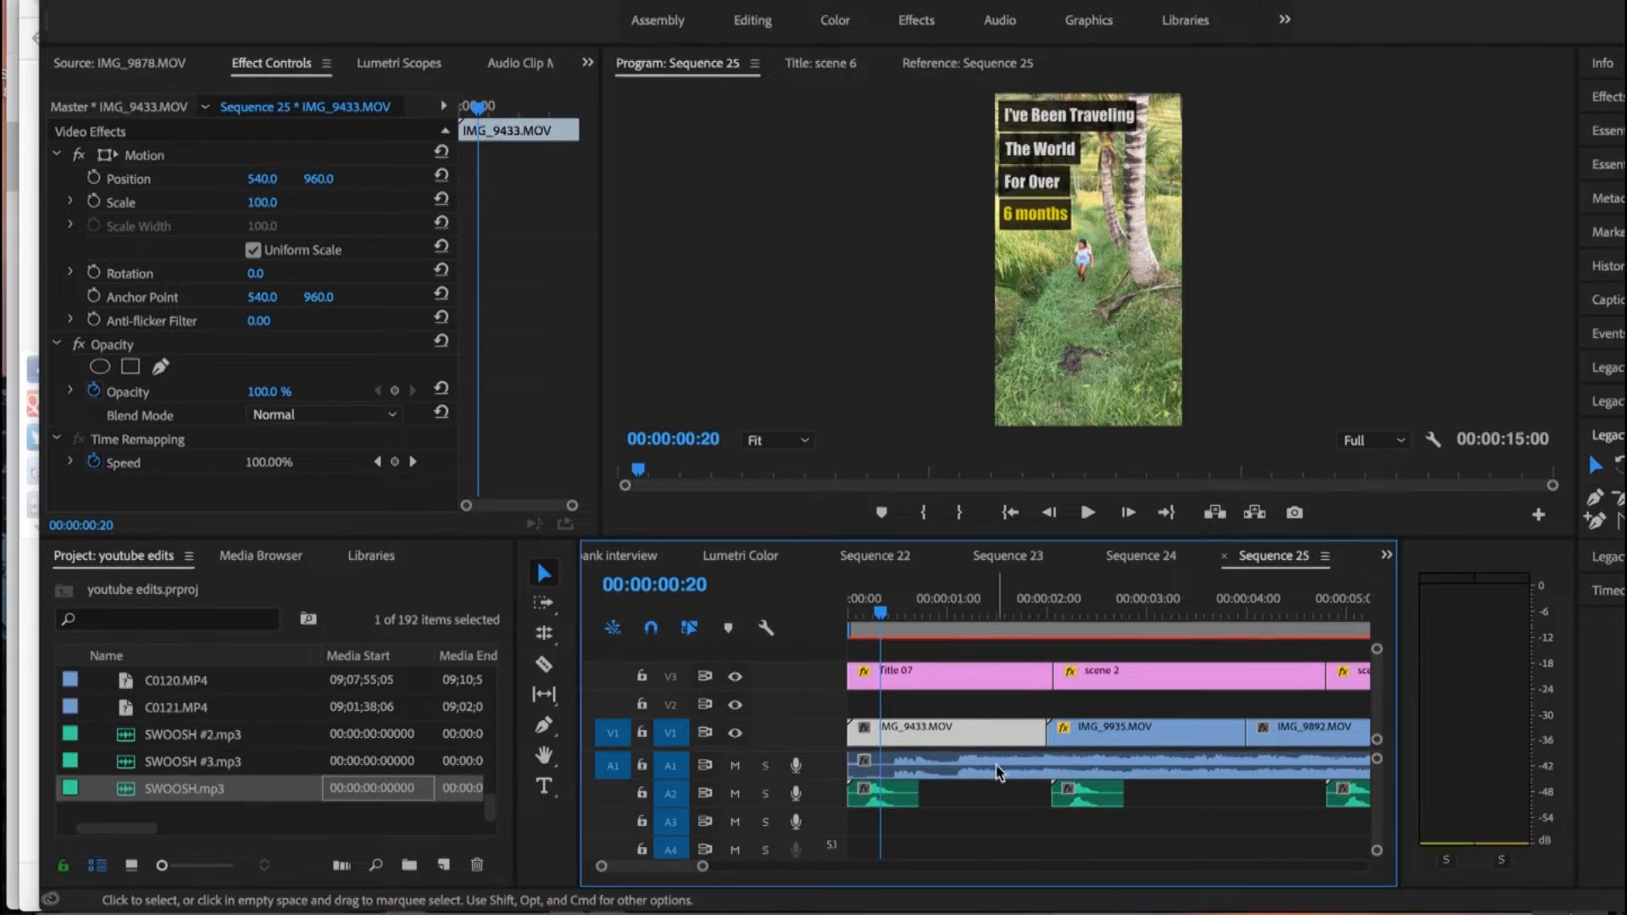
Step: Create a legacy title with the default name at 1080 × 1920 pixels, 60.00 fps and square pixels
click(903, 678)
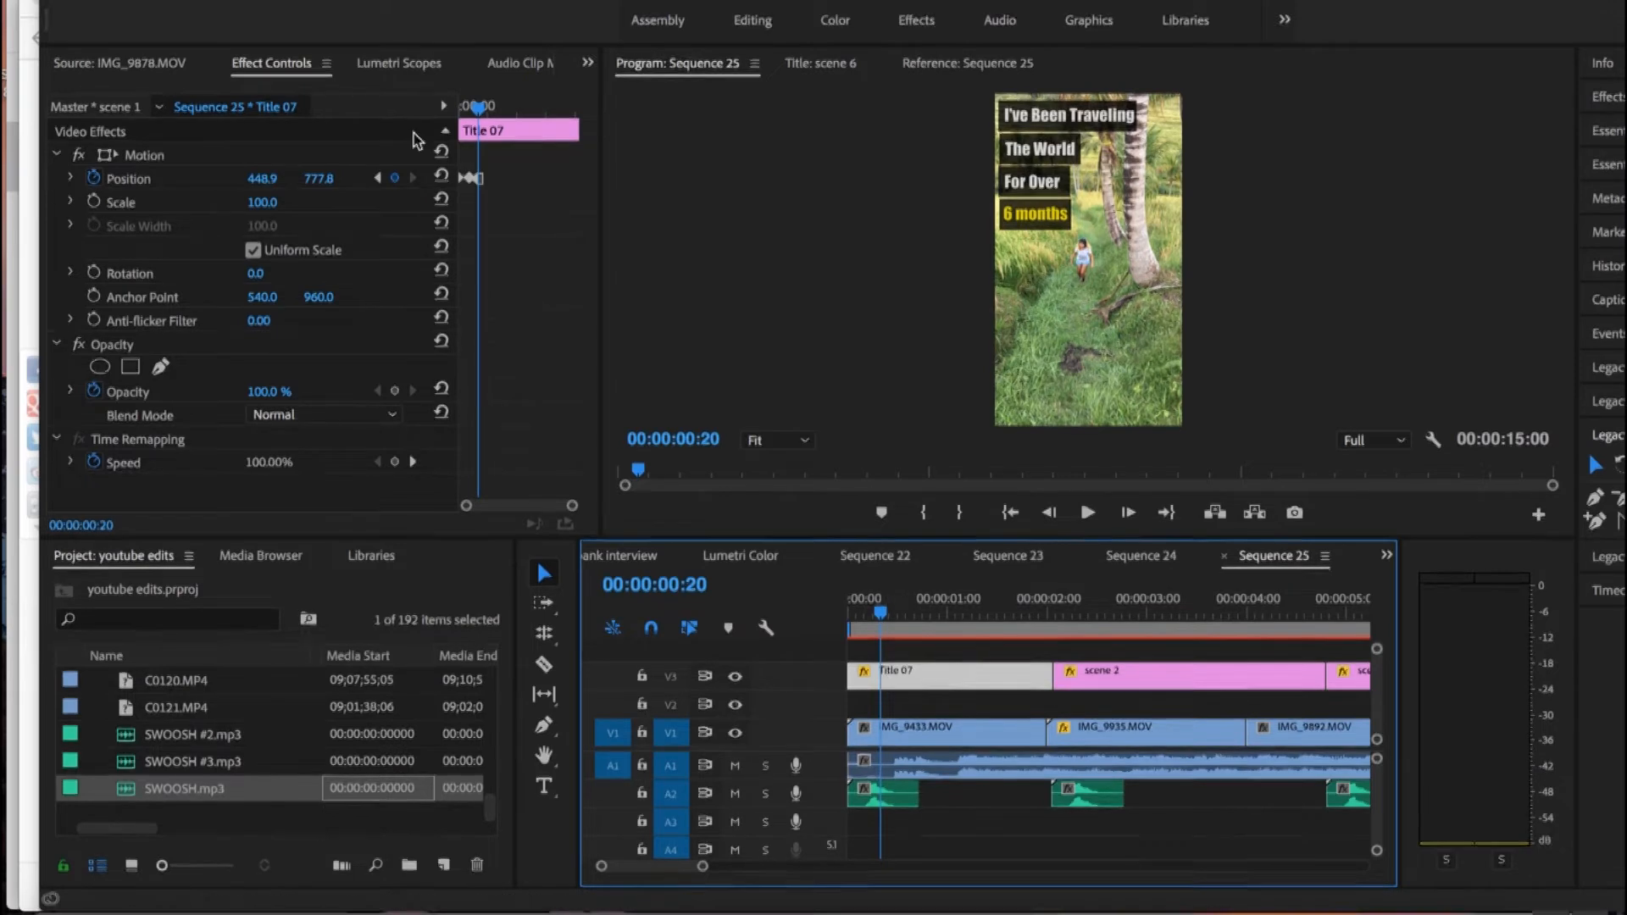
click(222, 0)
mouse_move(453, 1)
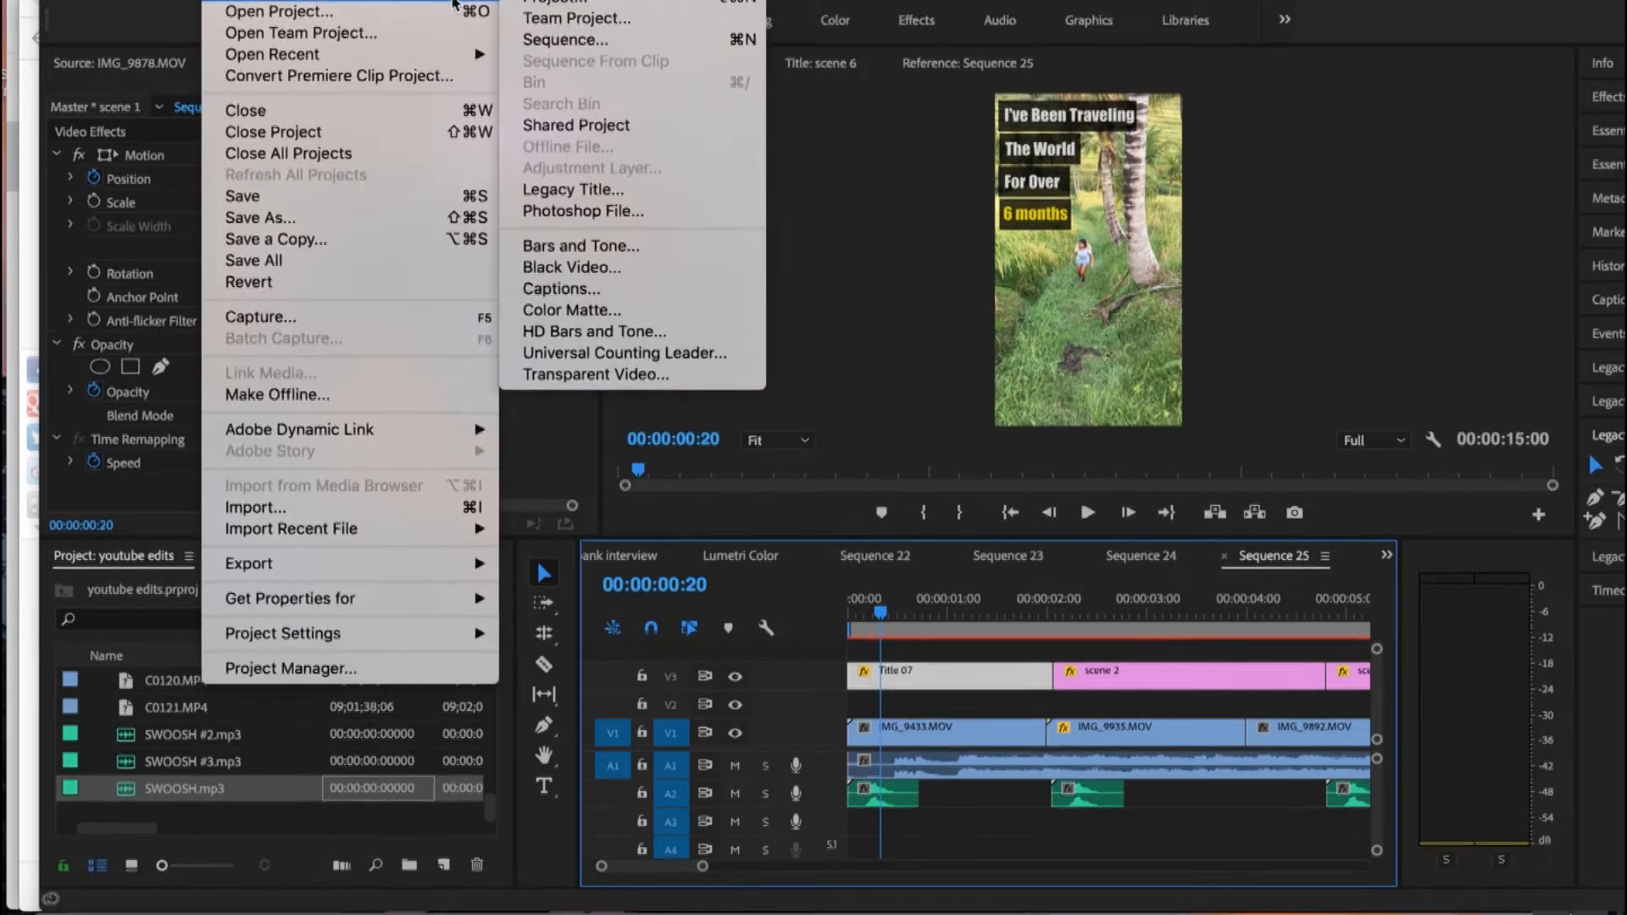
click(624, 191)
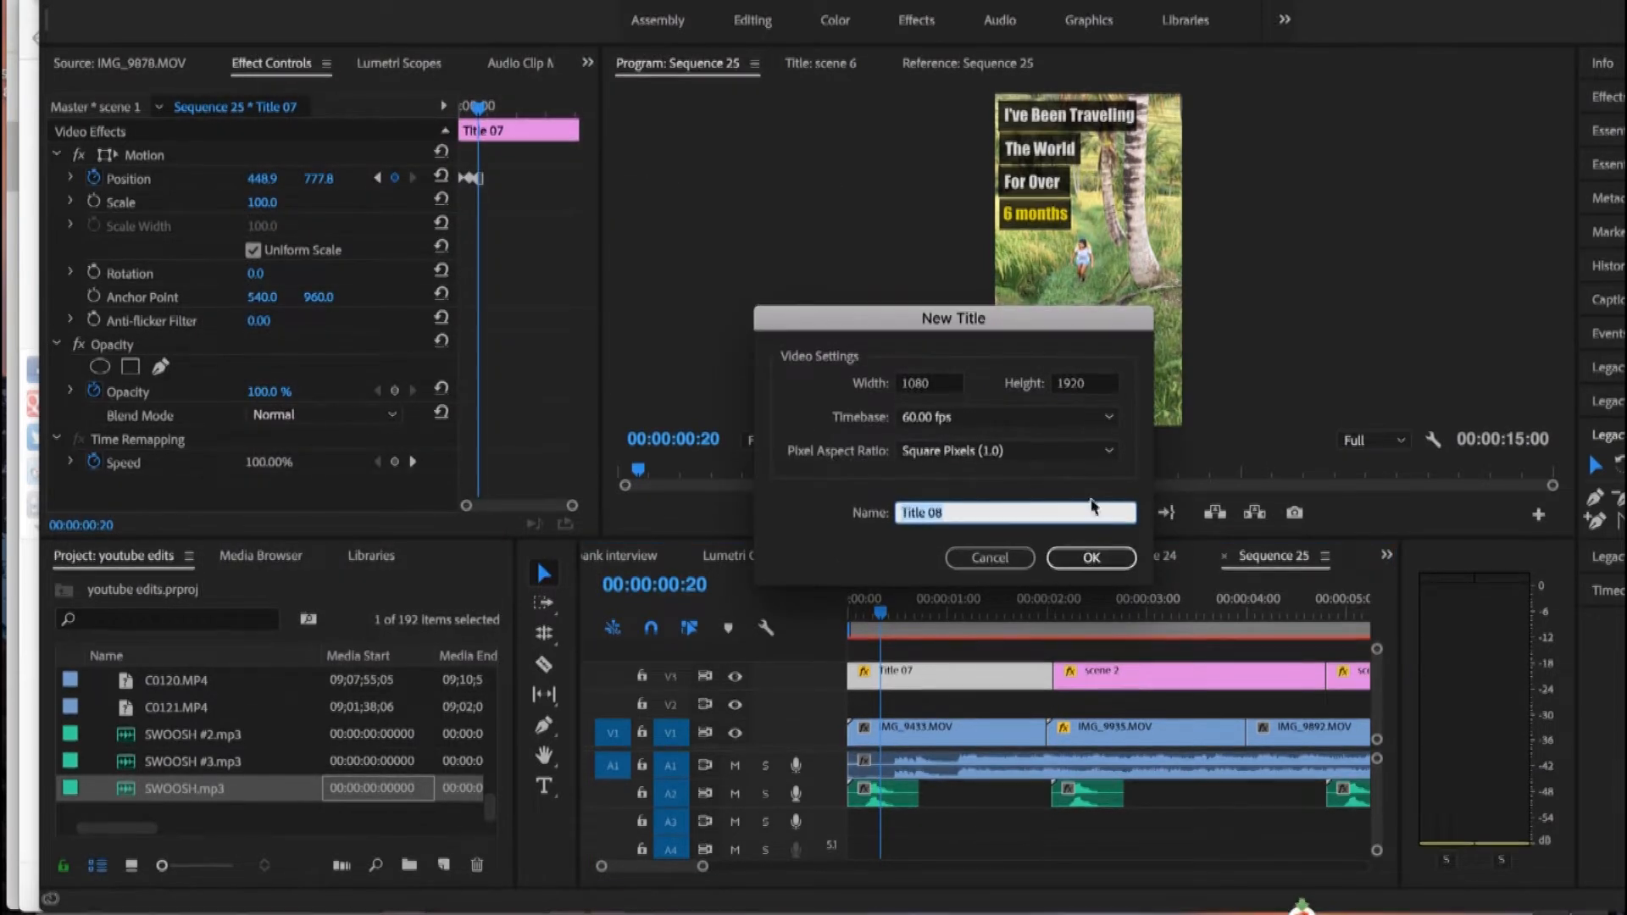
click(1093, 559)
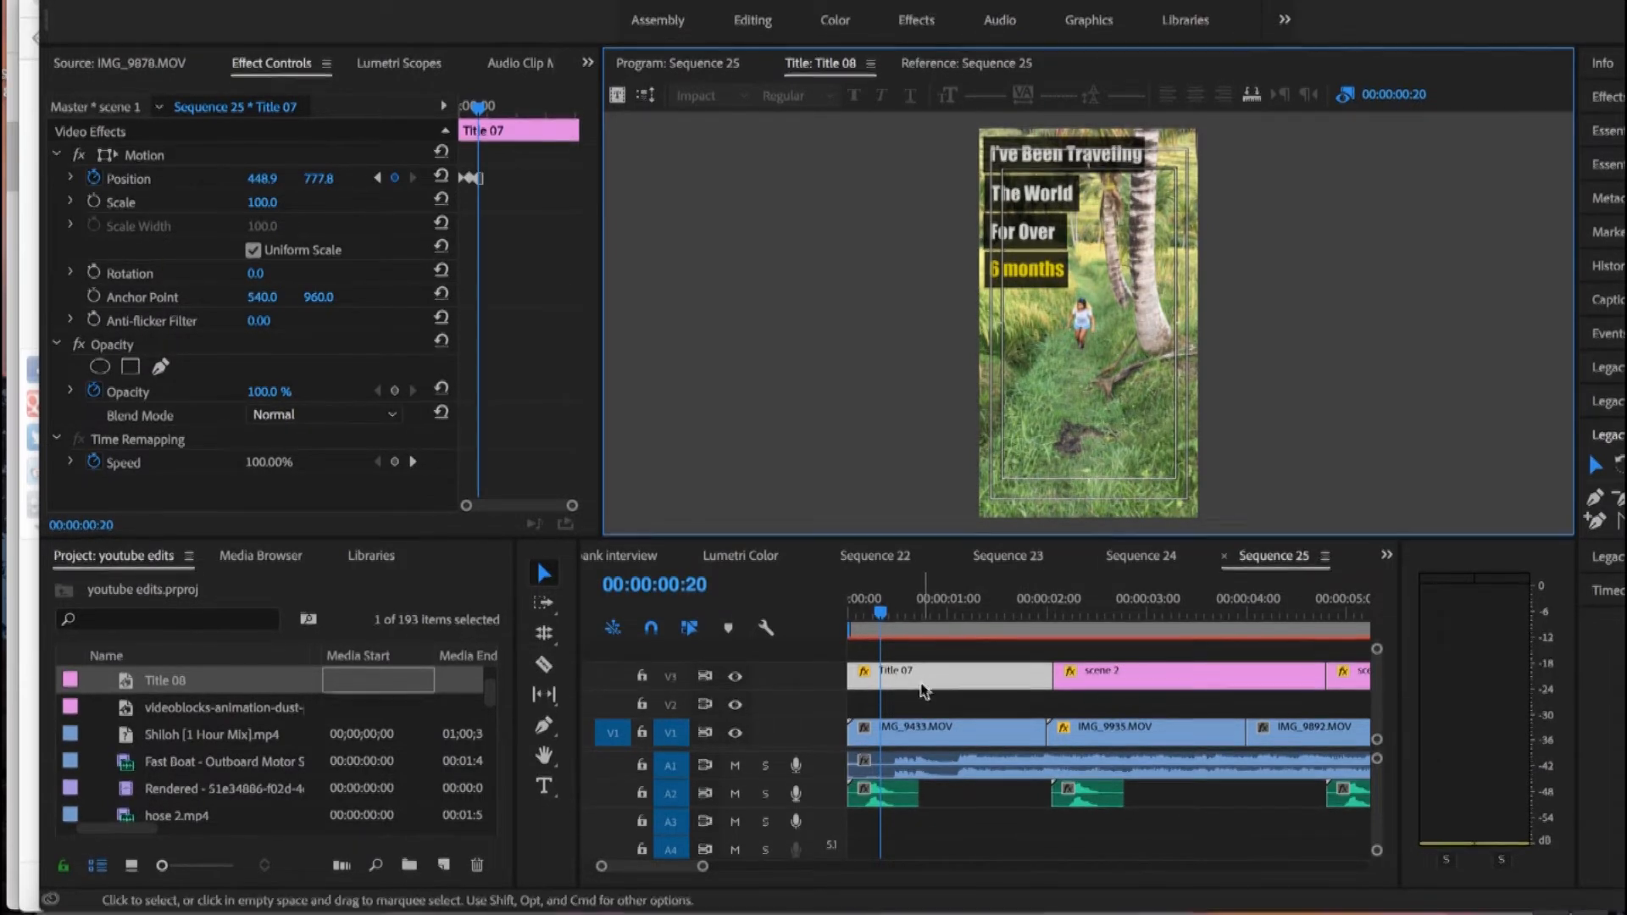
Step: Hide track V3 and draw a rectangle about 530 × 179 in the upper part of the title frame
click(735, 677)
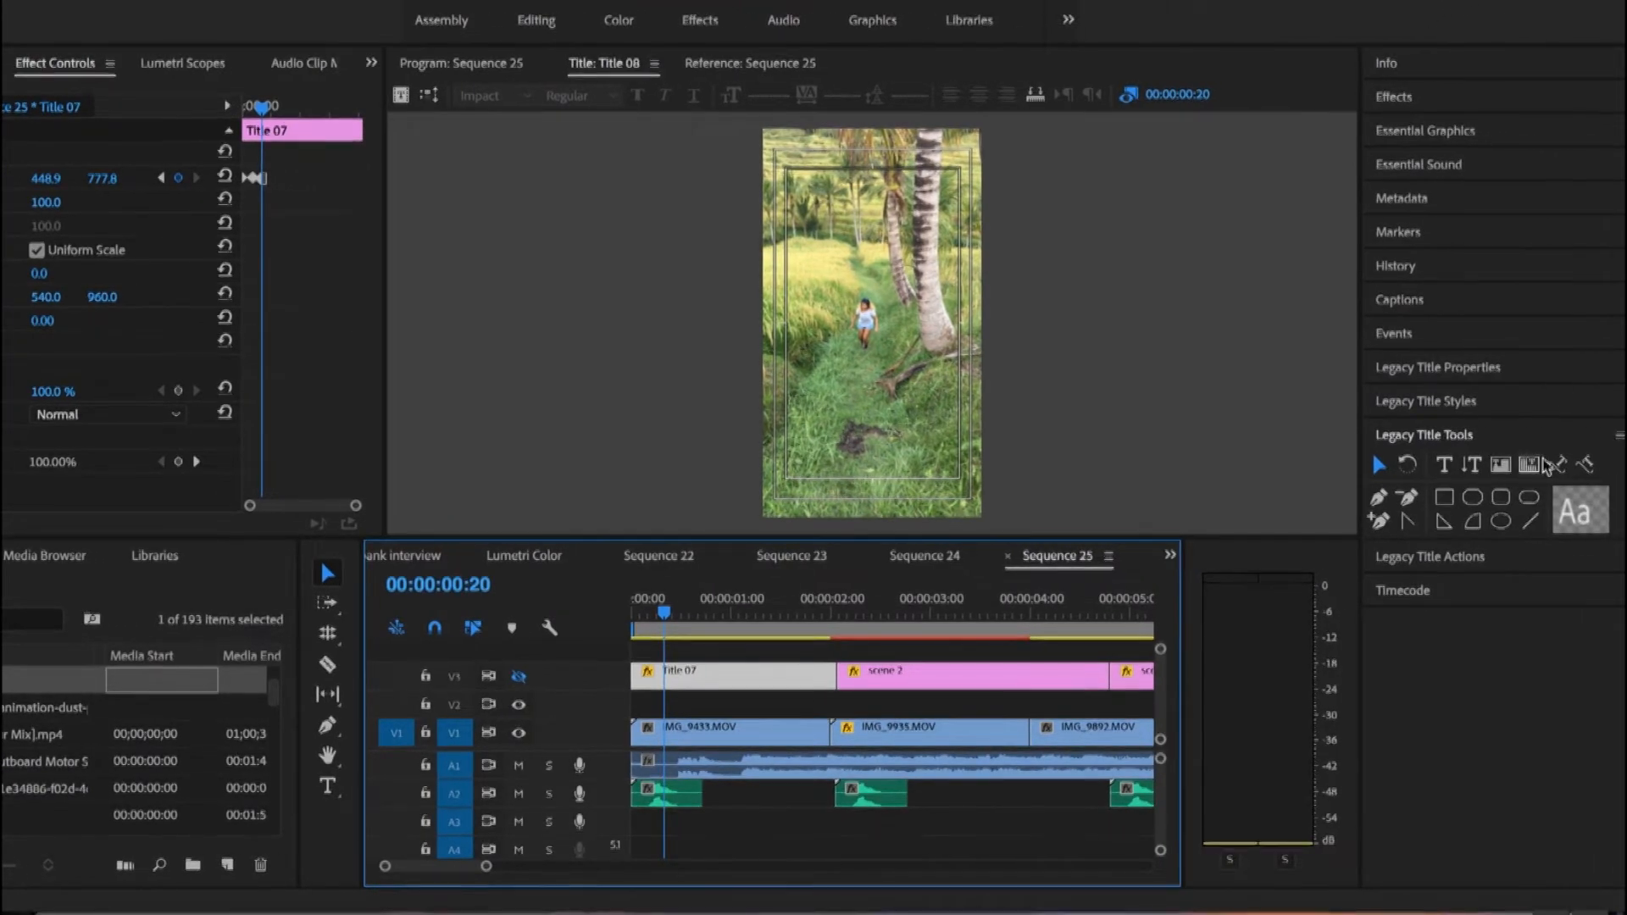
click(1444, 497)
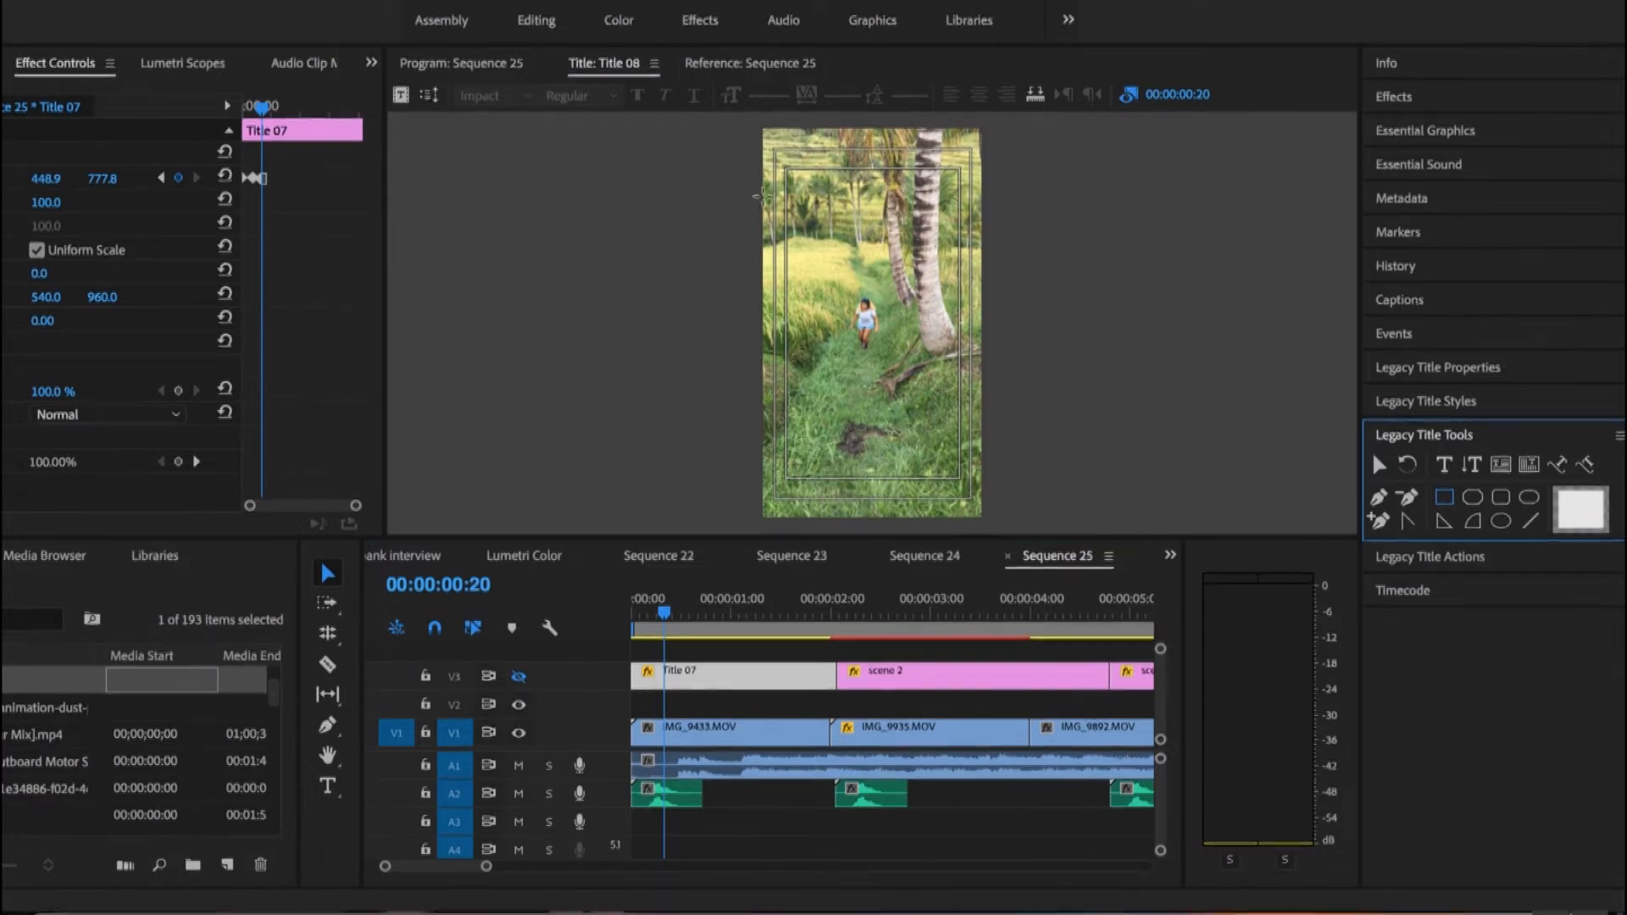
drag(799, 191, 897, 223)
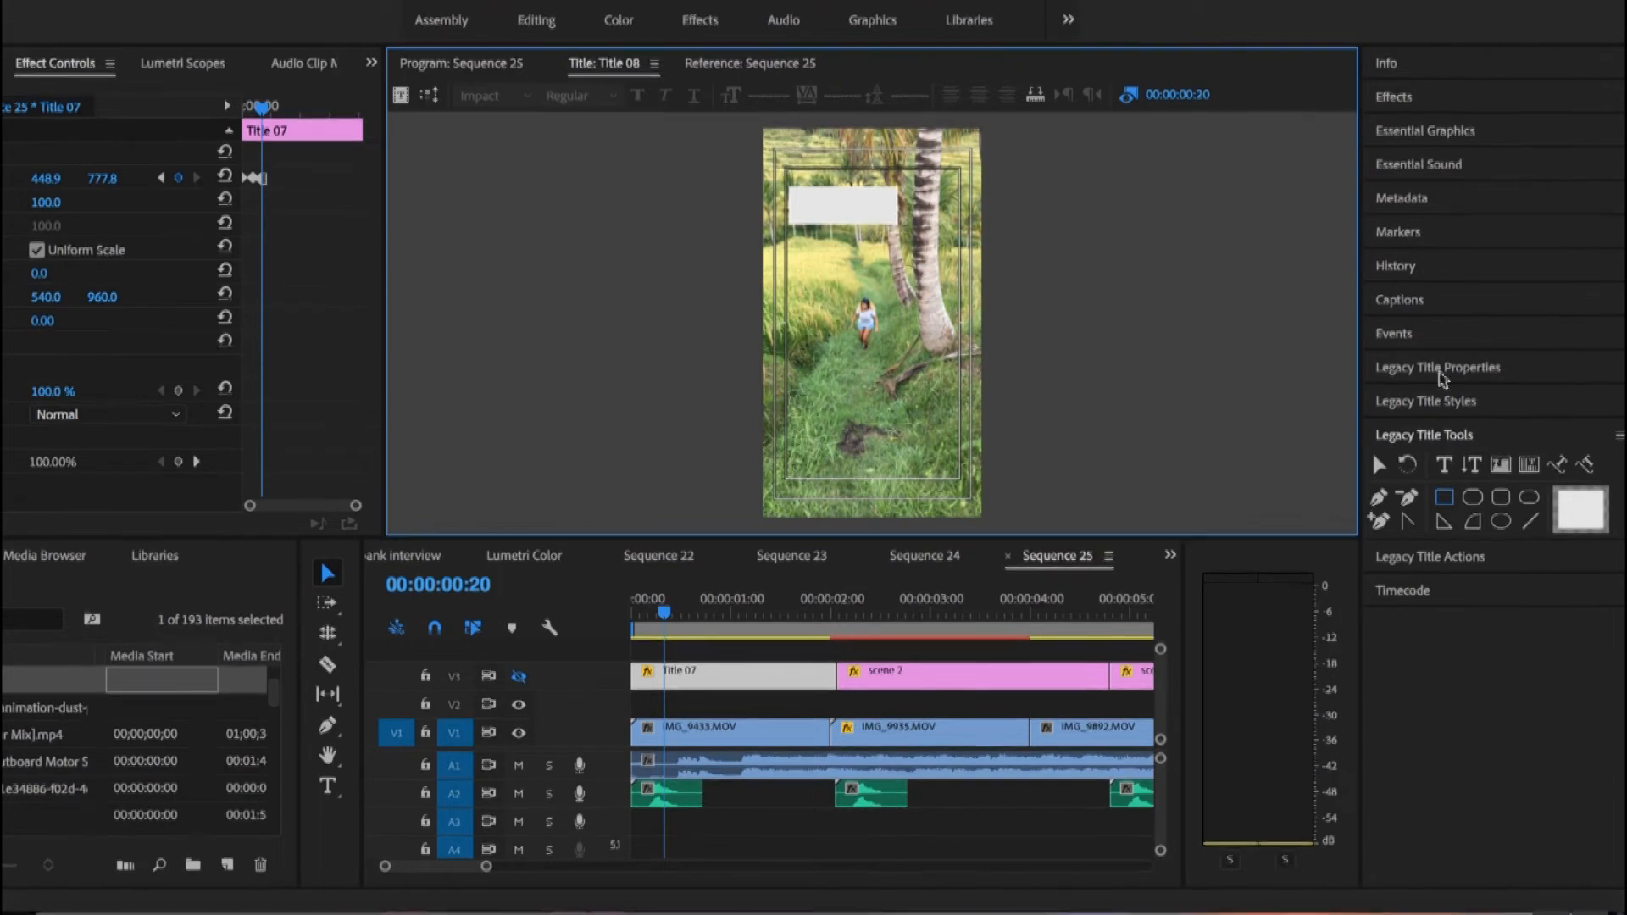
Step: Set the rectangle's fill color to black and its fill opacity to 70%
click(1439, 369)
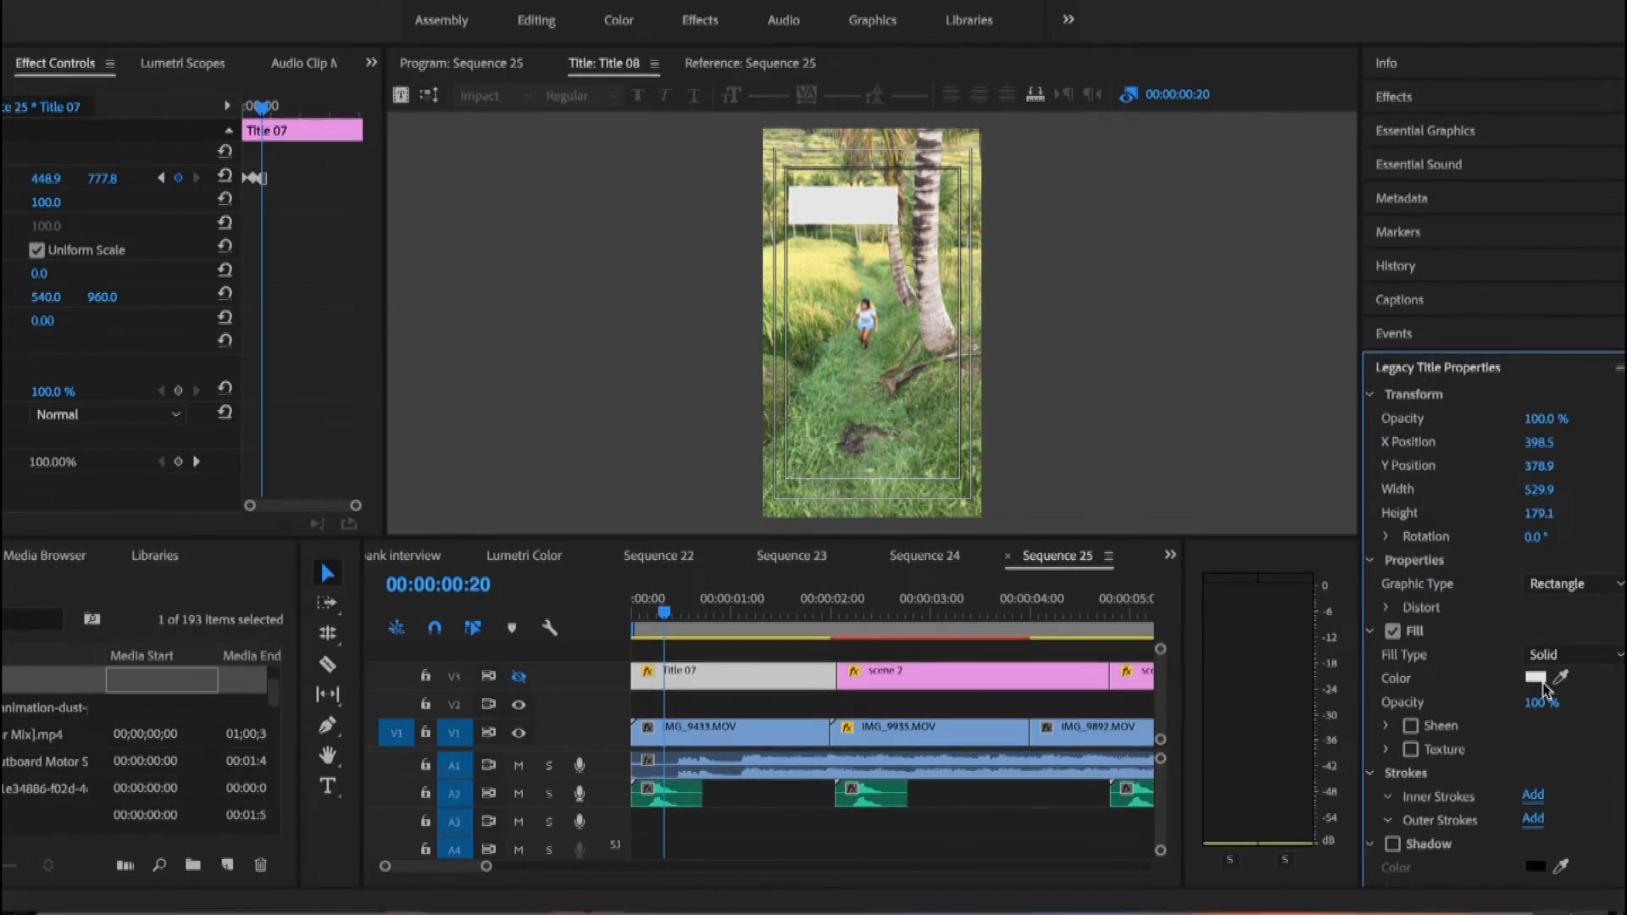
click(1536, 678)
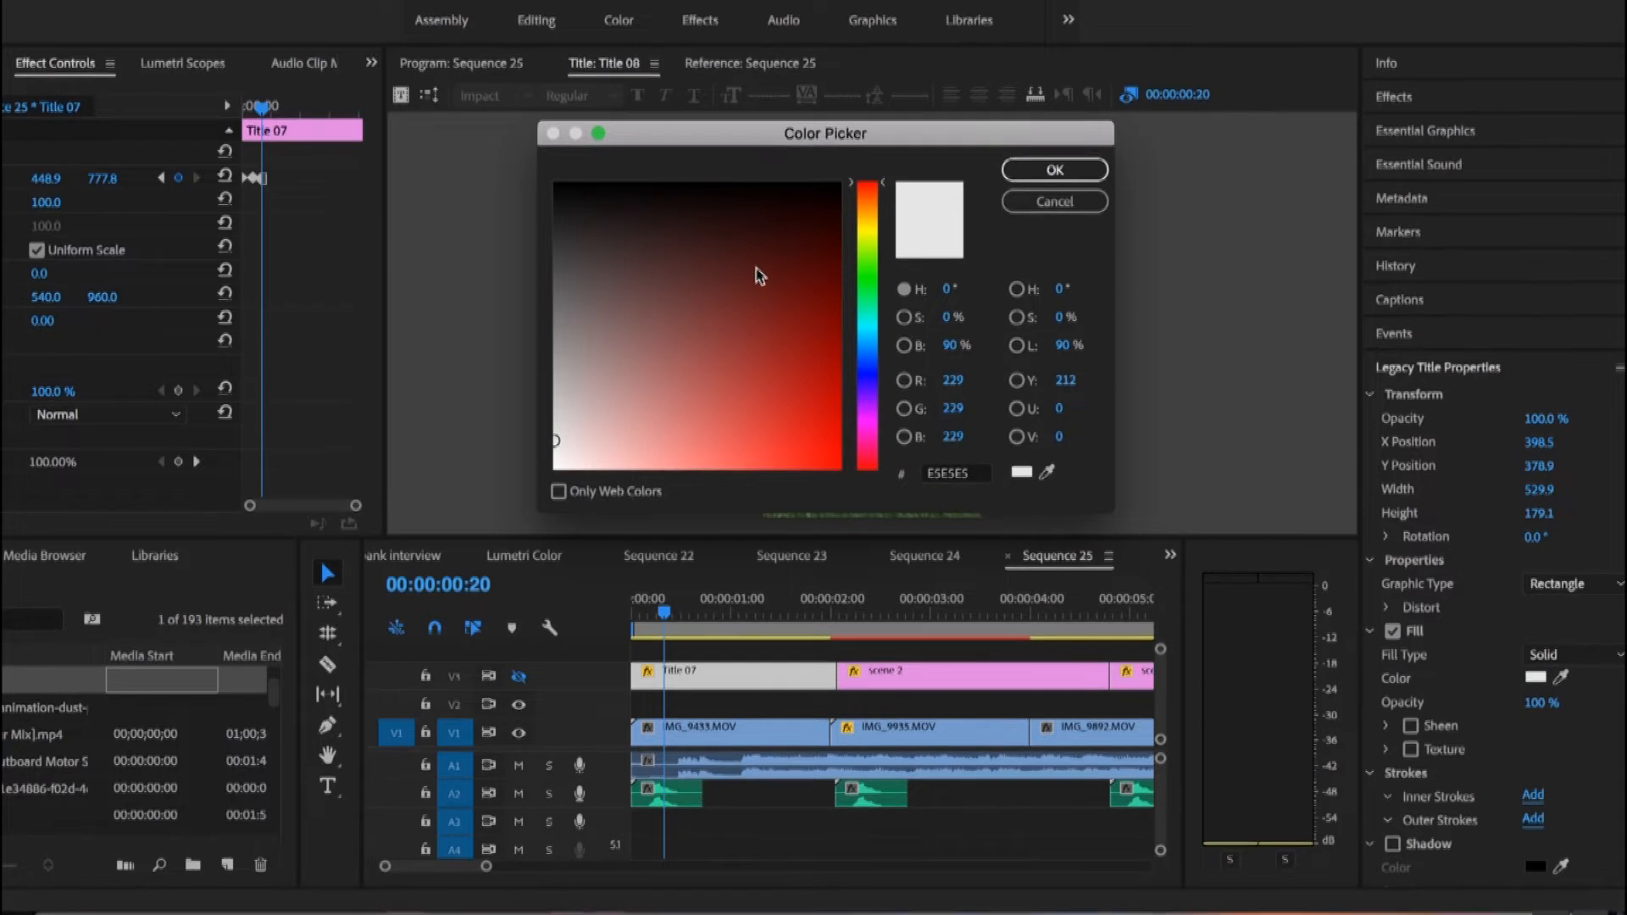
drag(759, 275, 520, 146)
click(1047, 170)
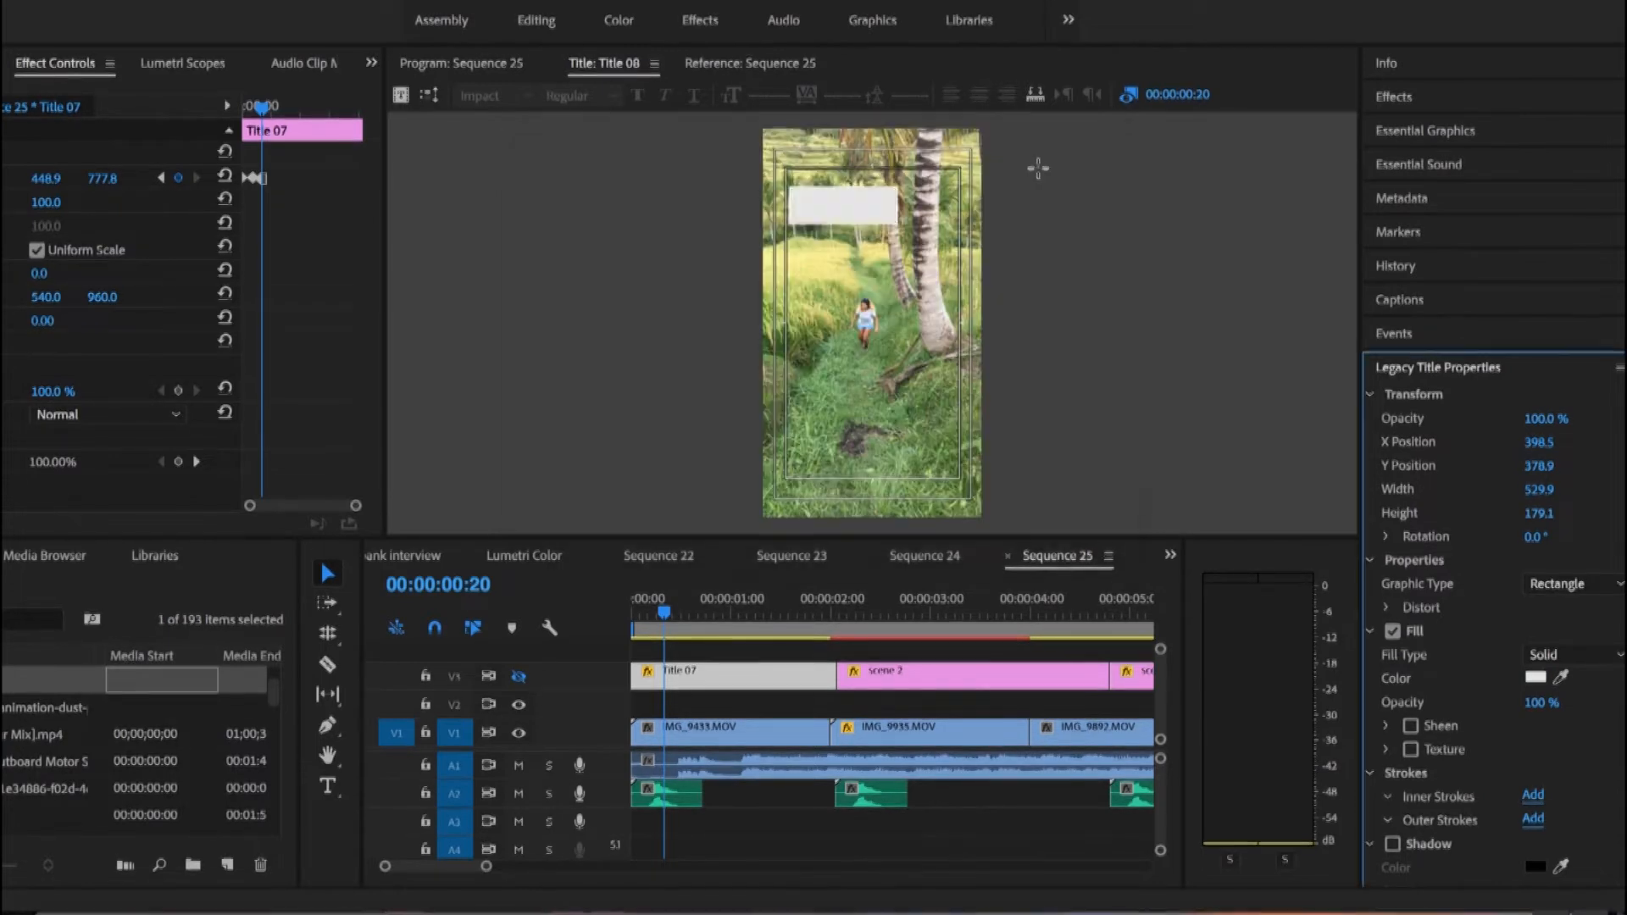
drag(1555, 715, 1530, 715)
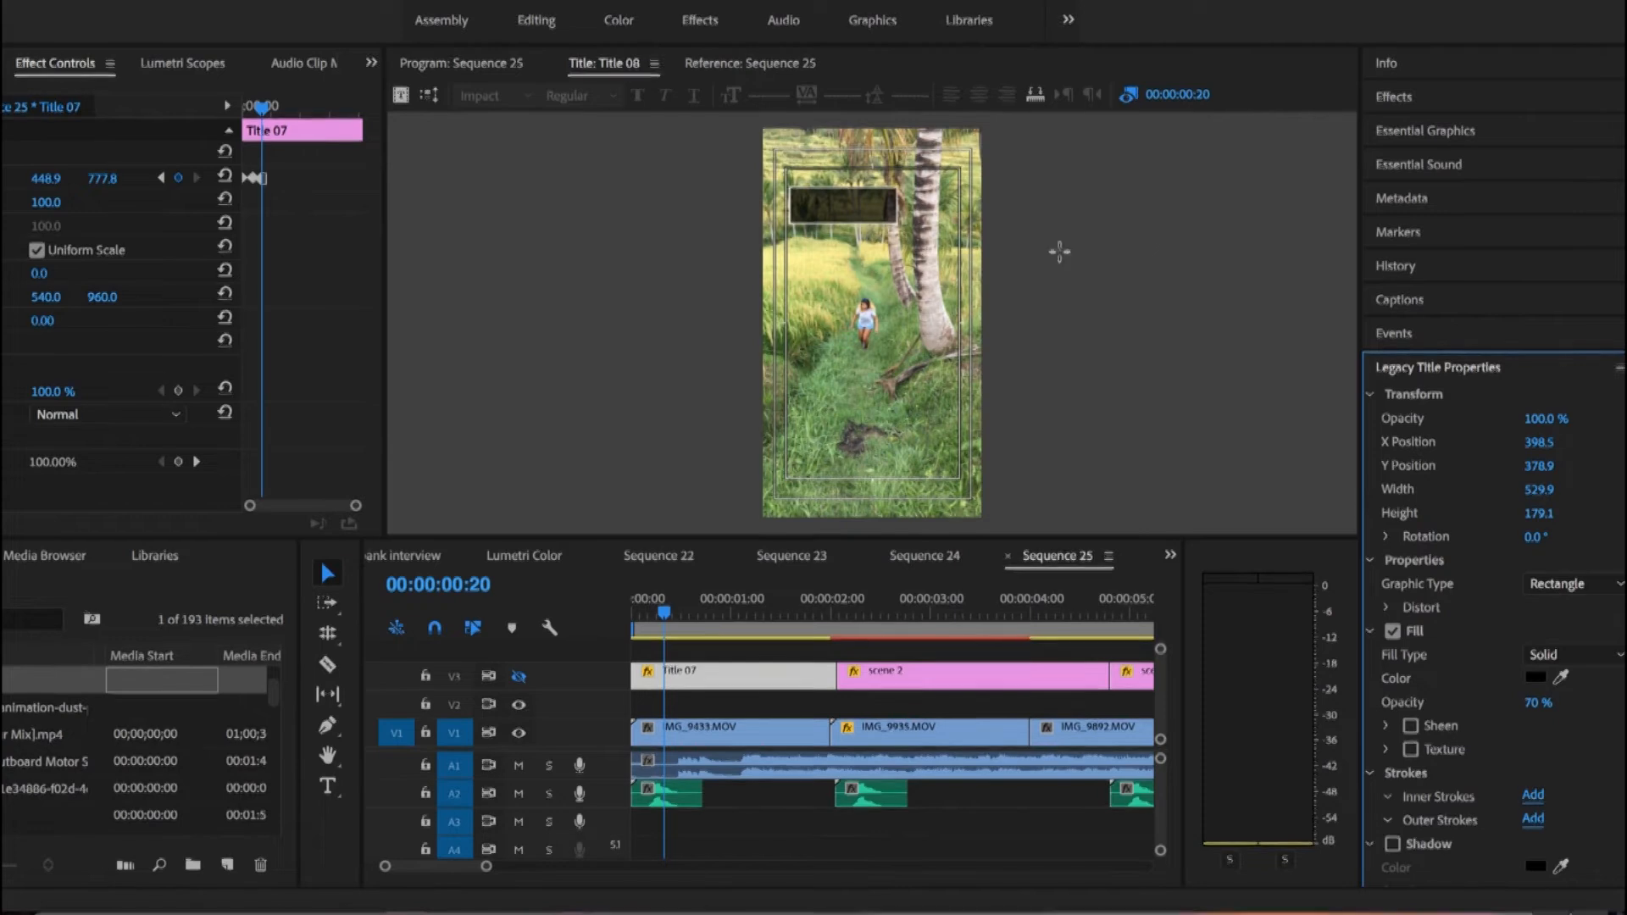
Step: Add the text "Free" inside the dark rectangle with the Type tool
scroll(1450, 474, down, 5)
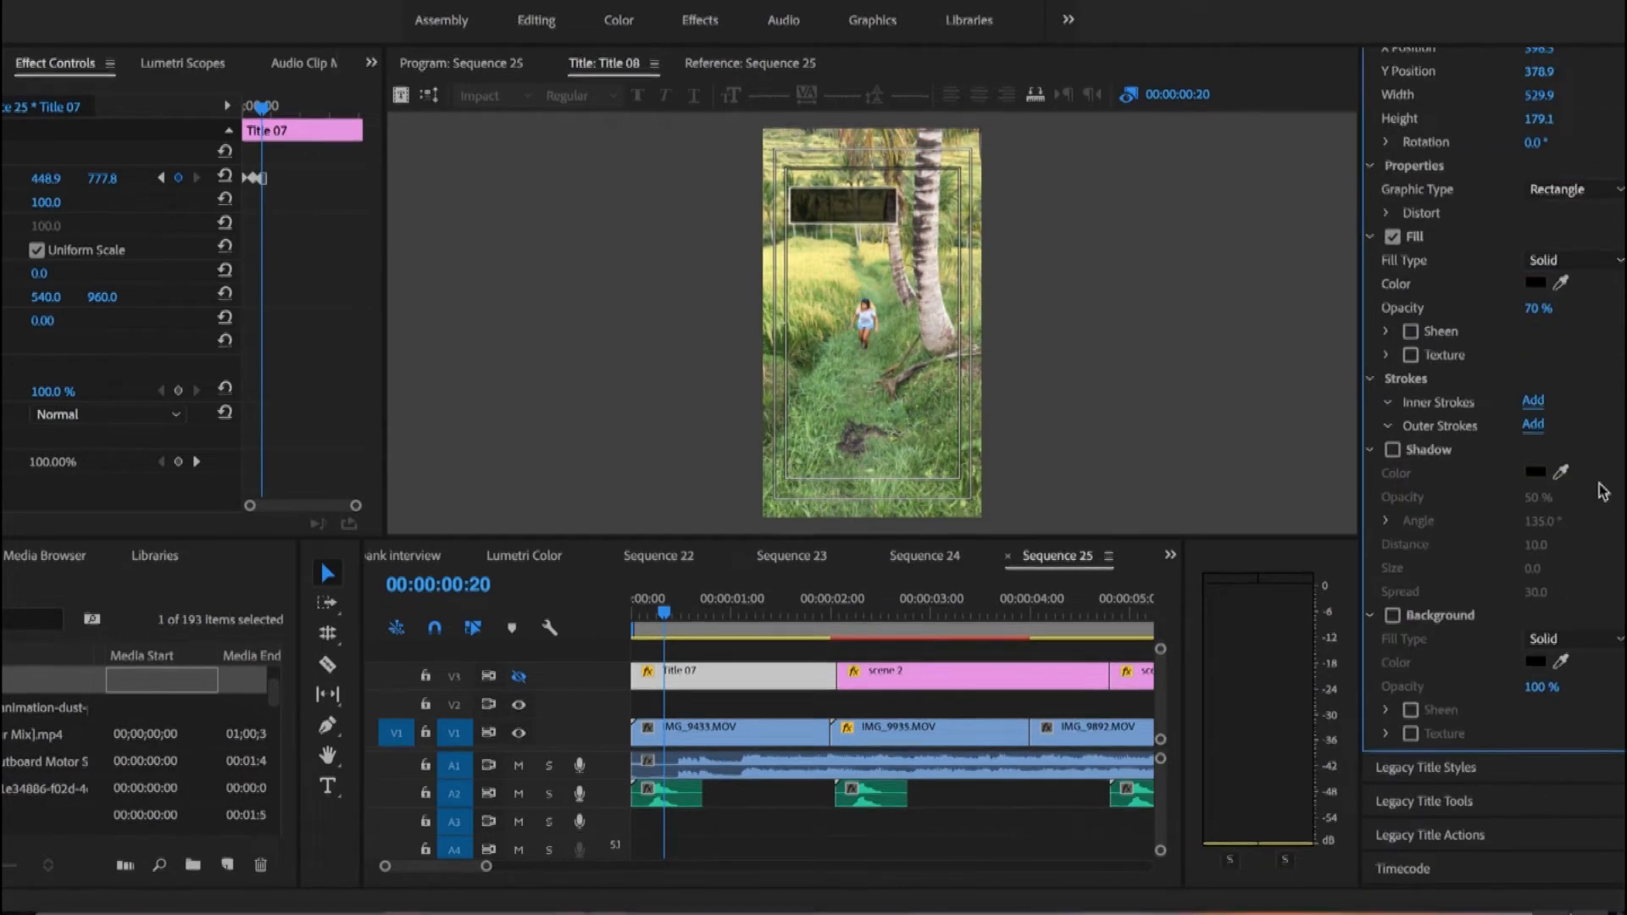
click(1454, 802)
click(1444, 466)
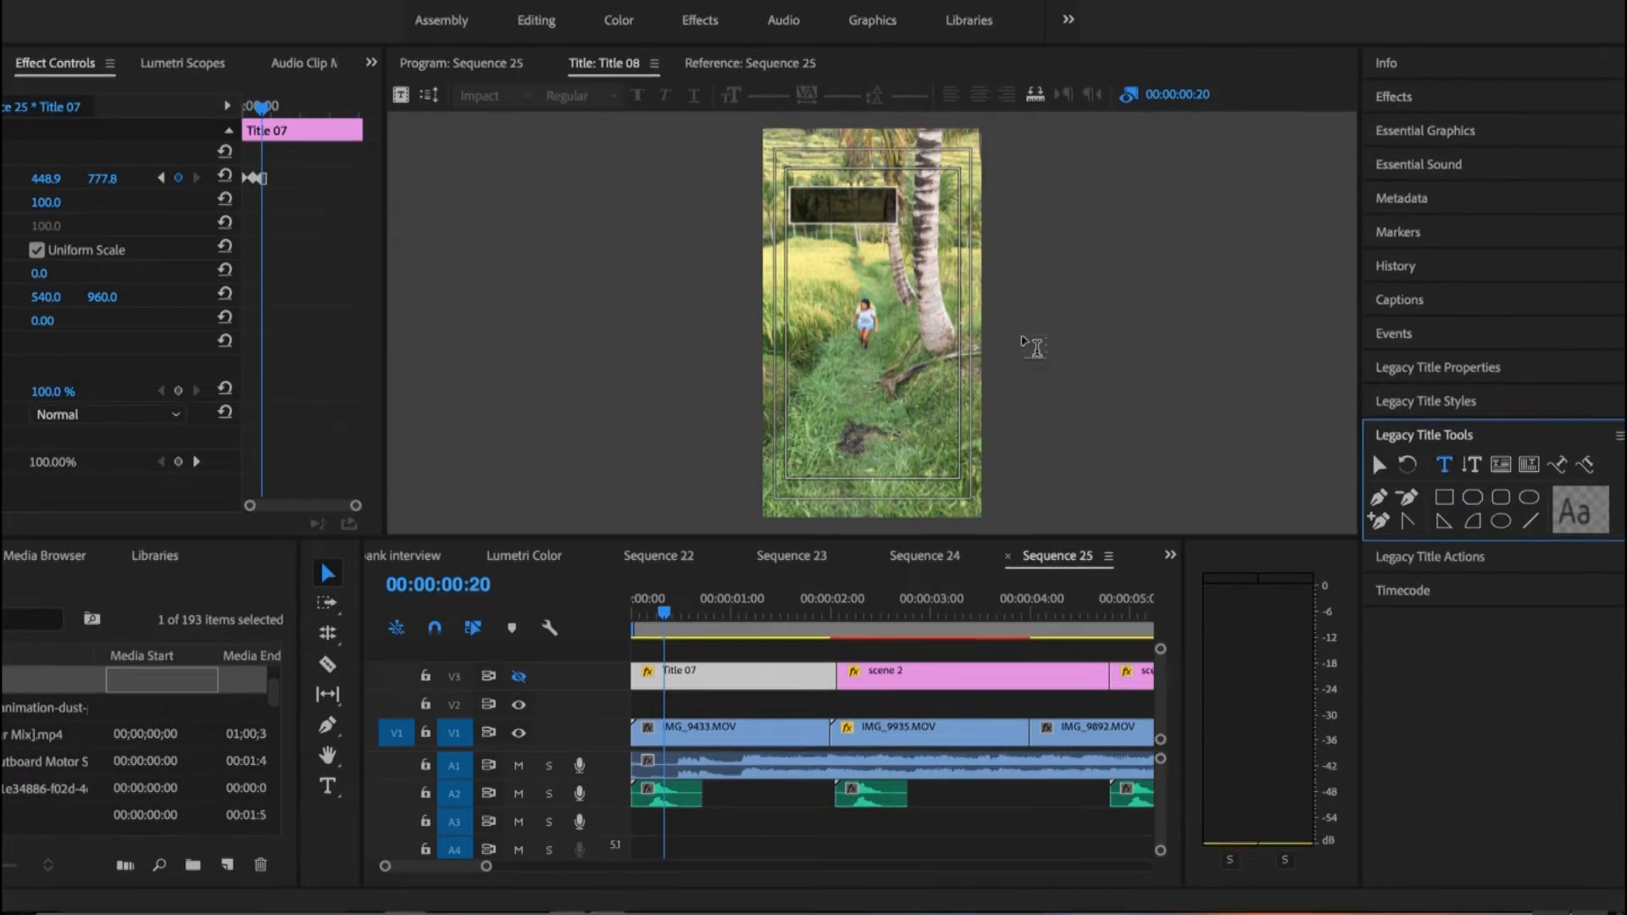
click(802, 204)
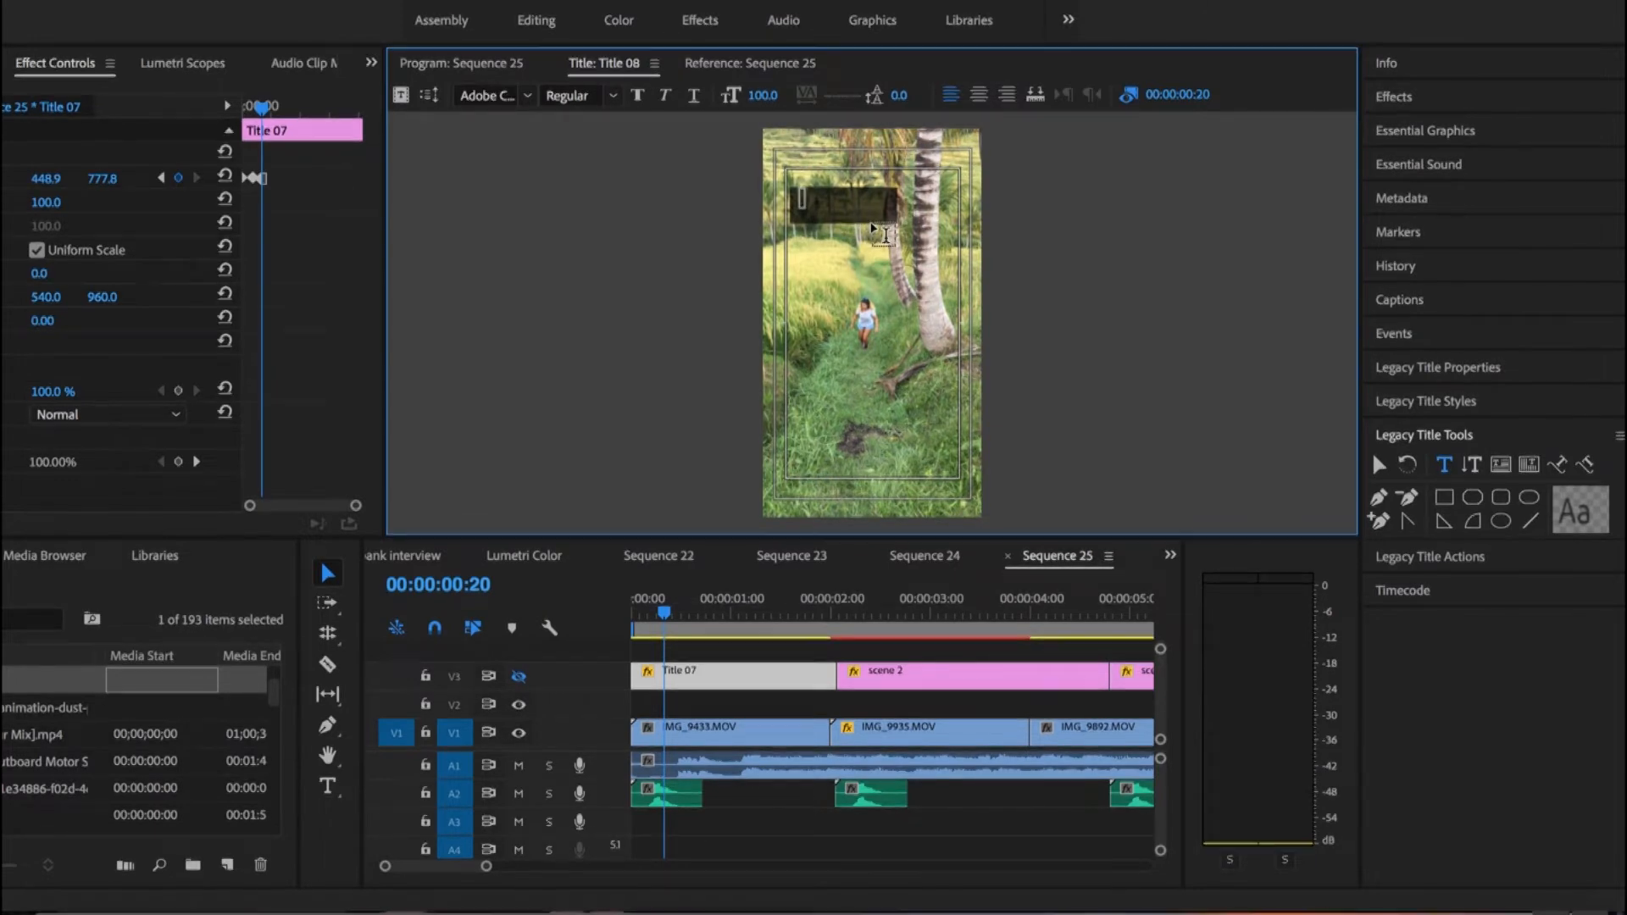
text(scen)
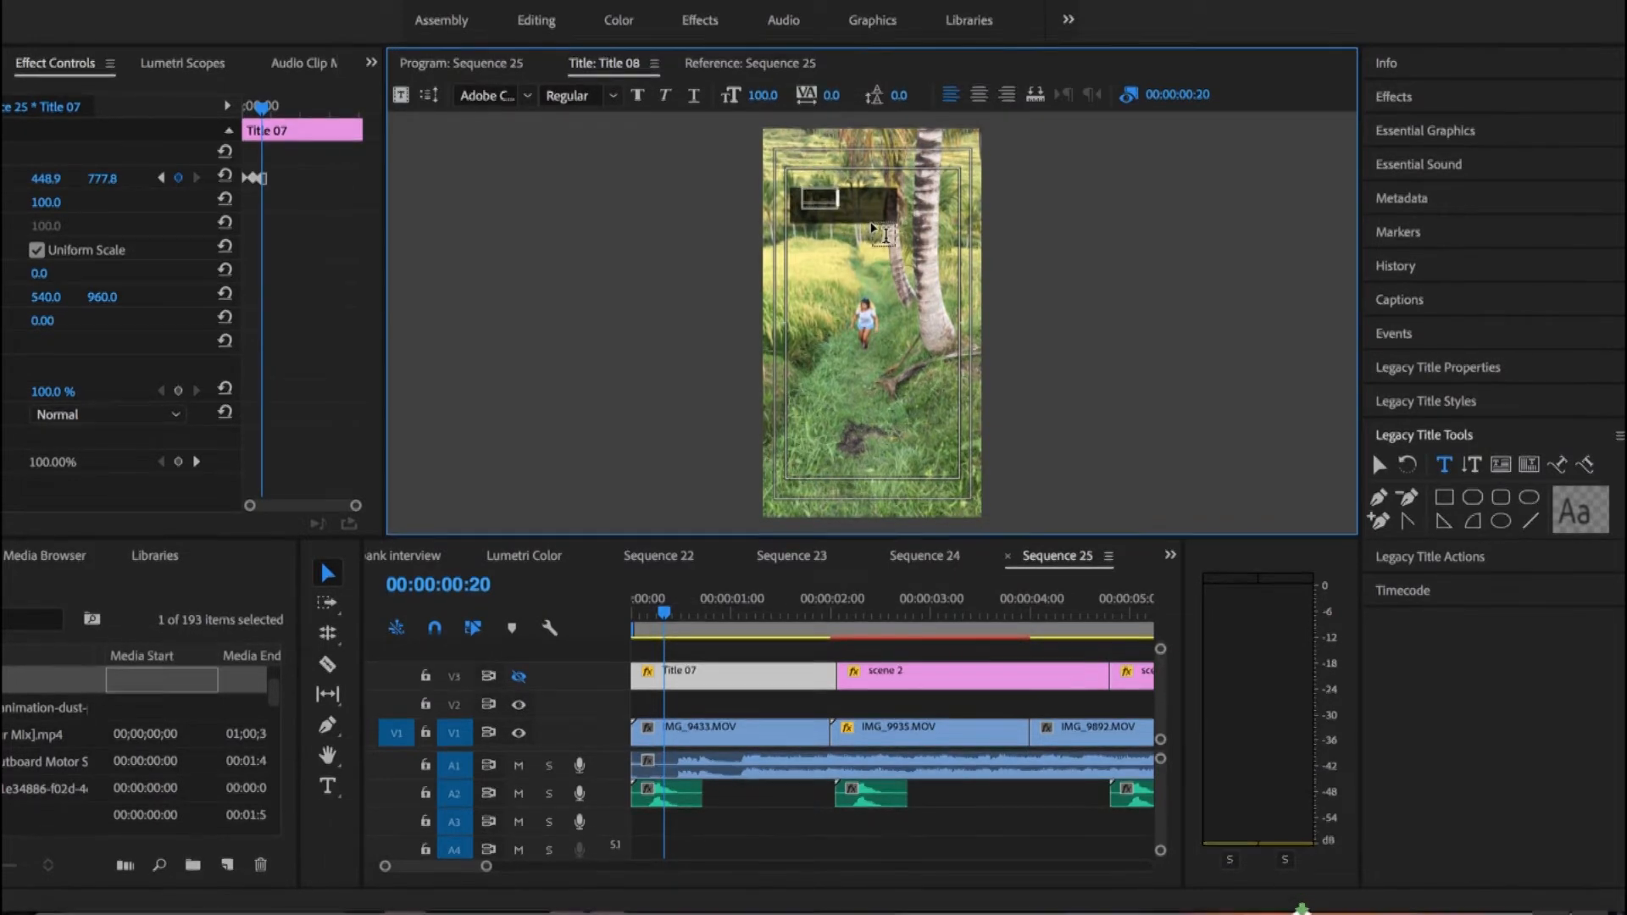
text(e)
key(BackSpace)
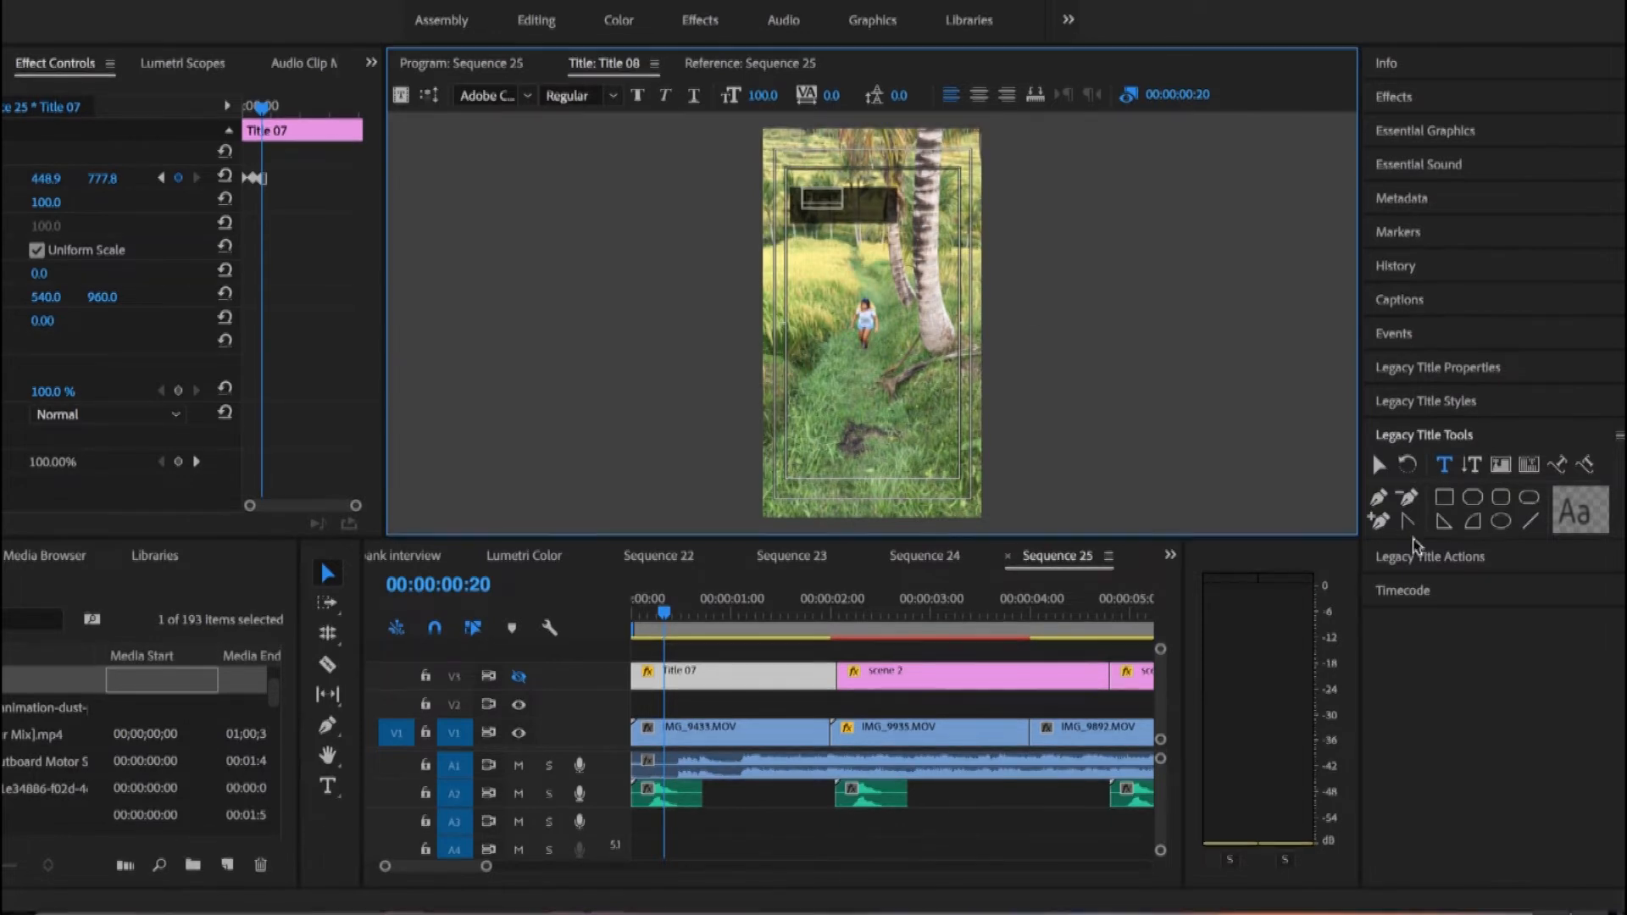
Step: Set the fill color of the text "Free" to white
click(1436, 557)
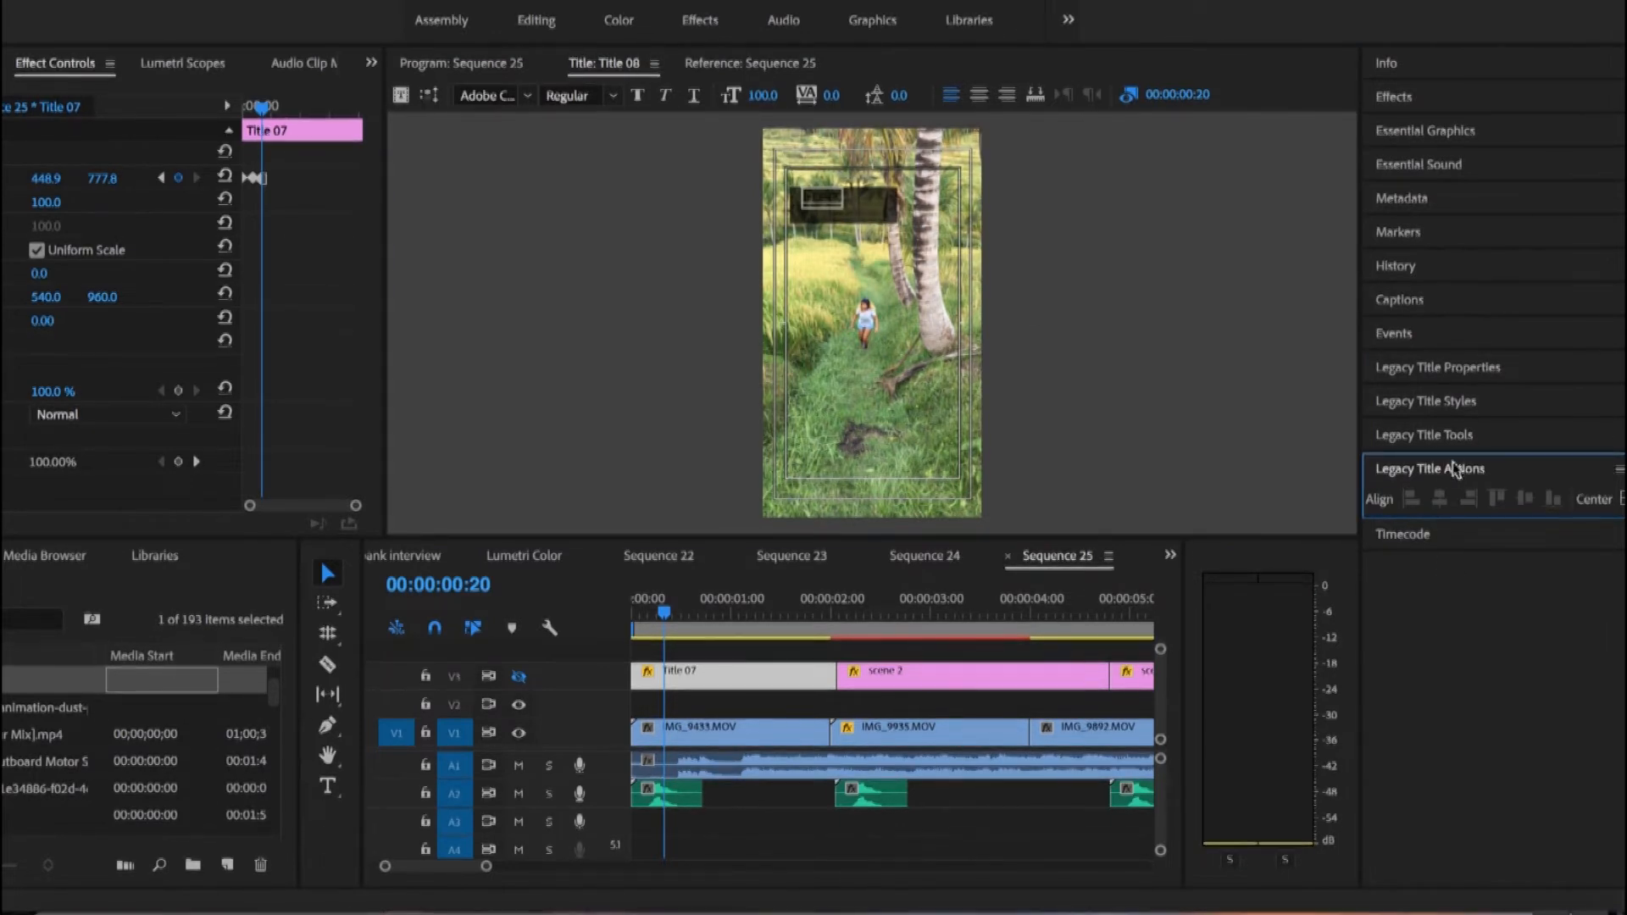
click(1461, 371)
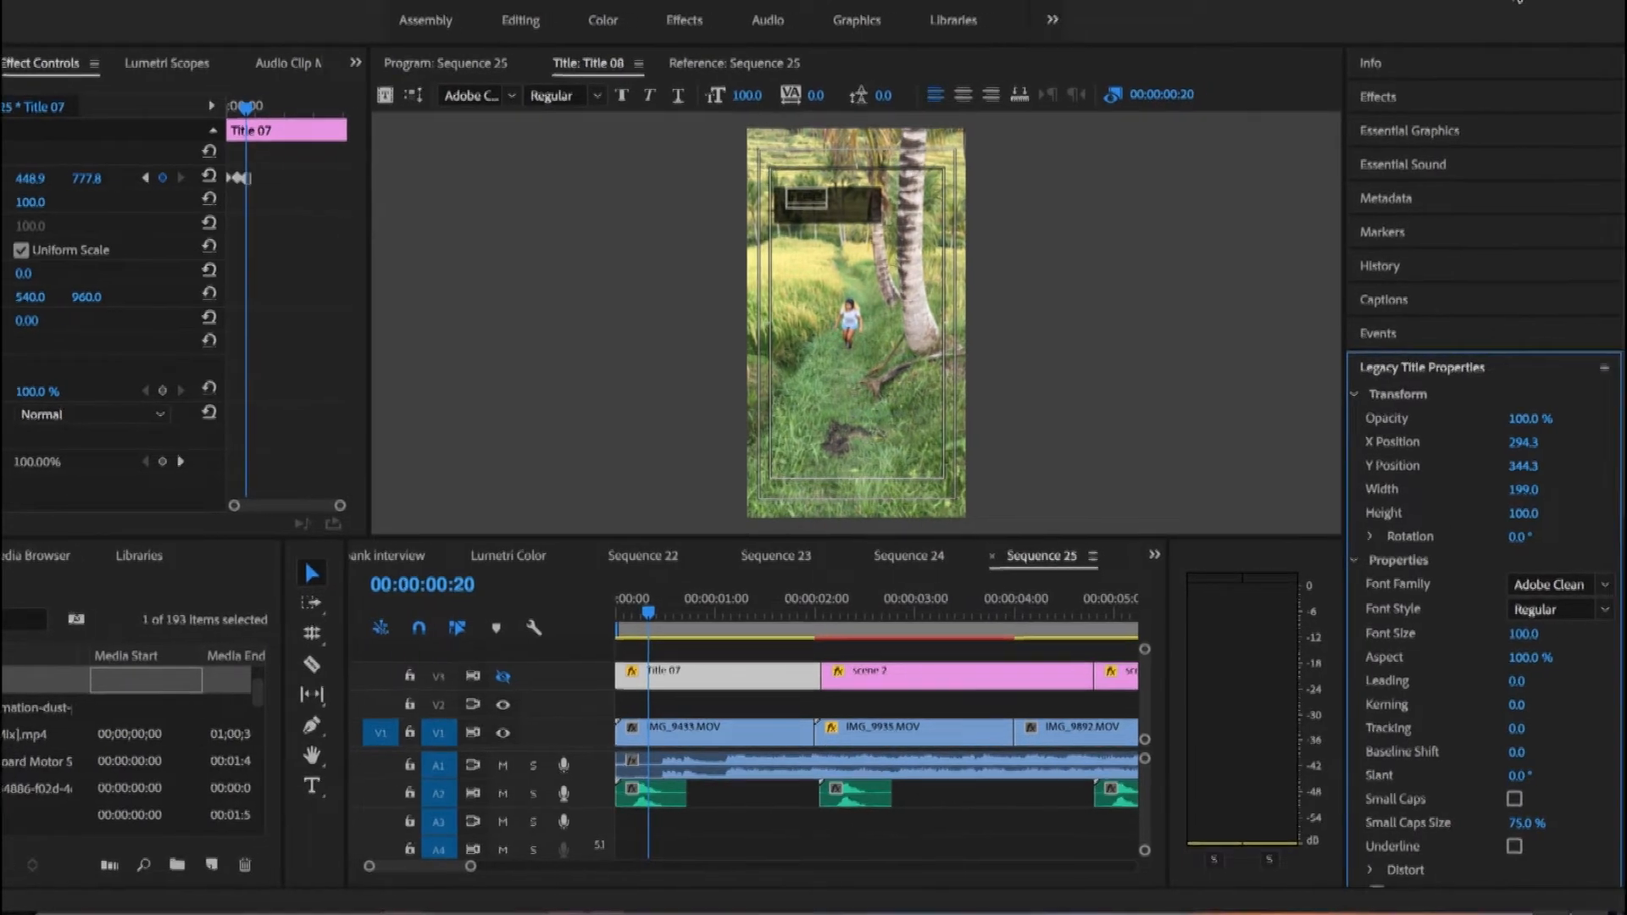
scroll(1497, 710, down, 5)
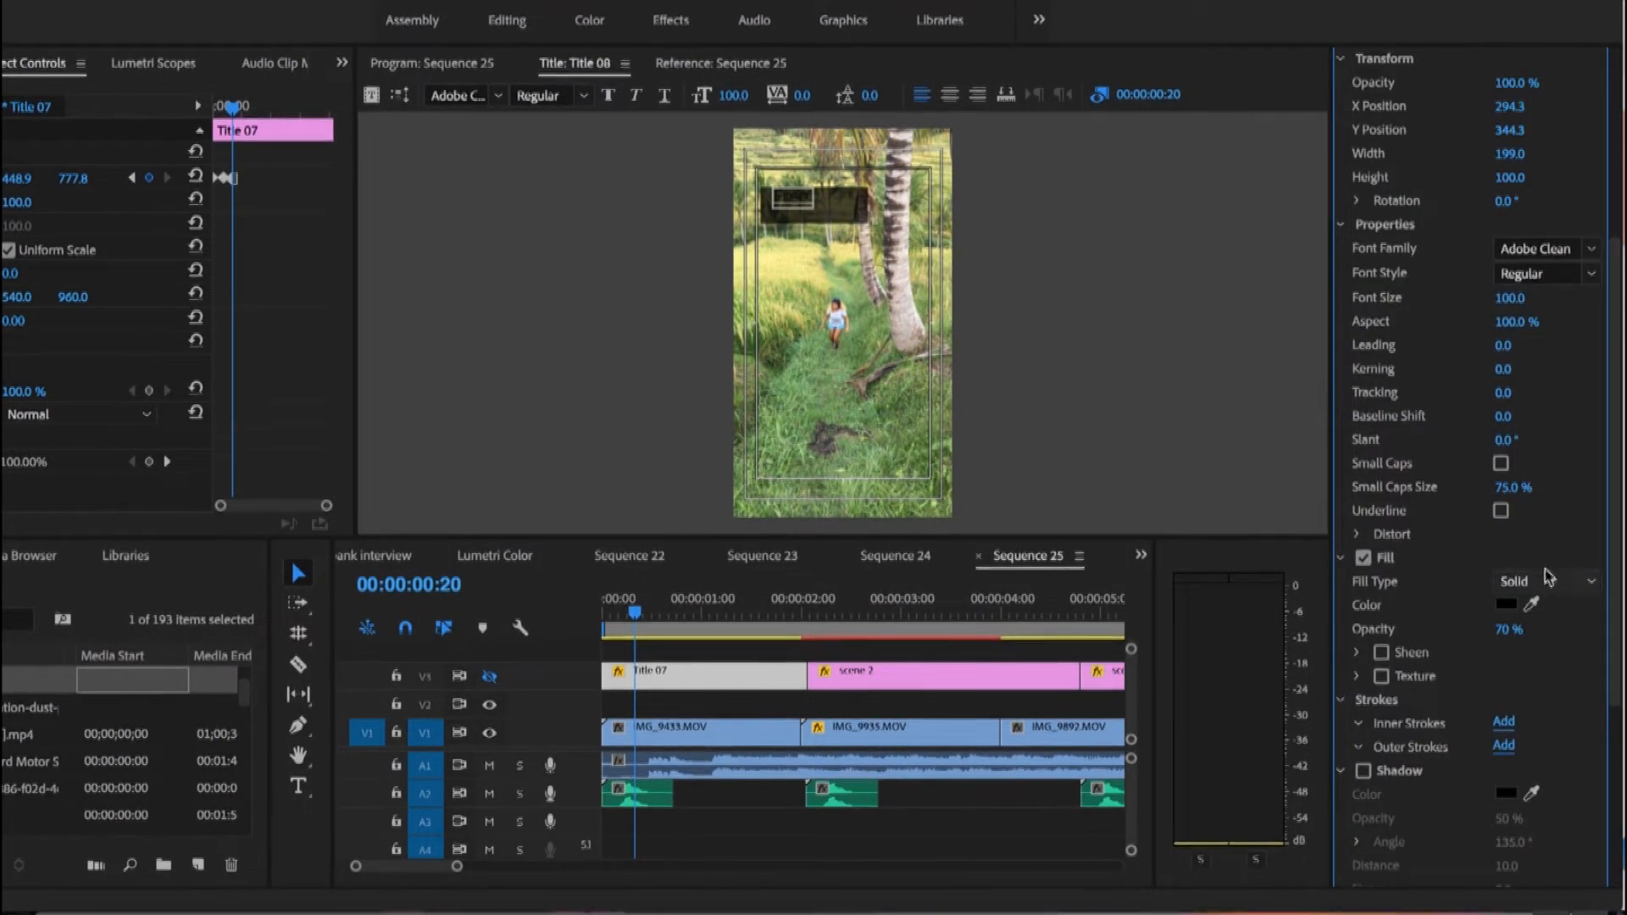
click(1507, 604)
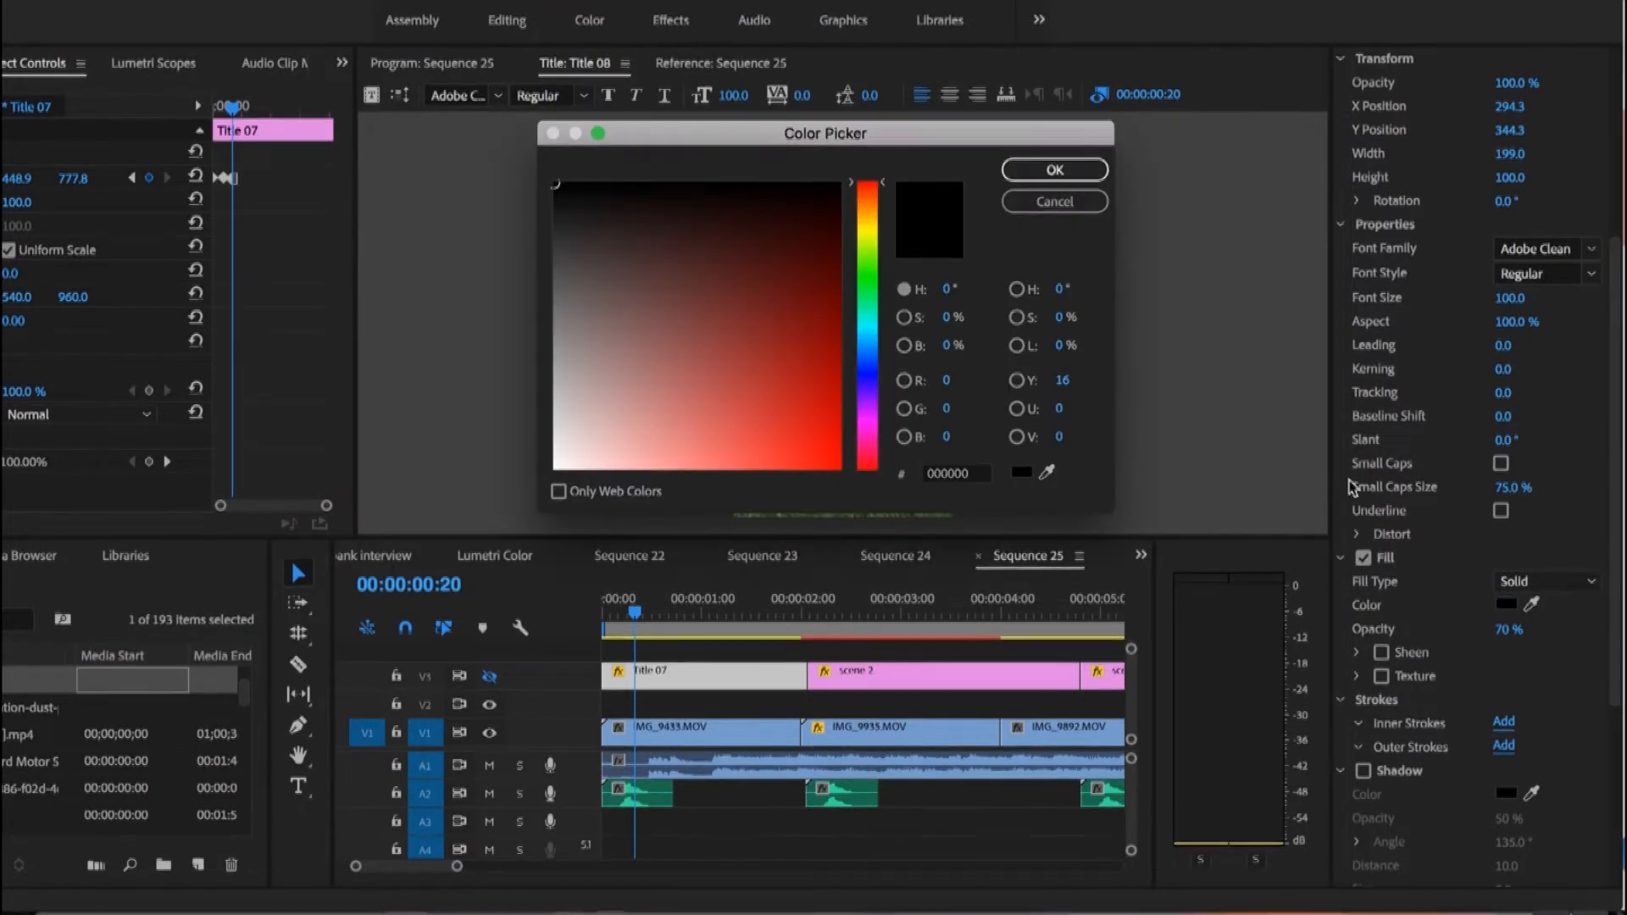
drag(707, 352, 428, 590)
click(1050, 171)
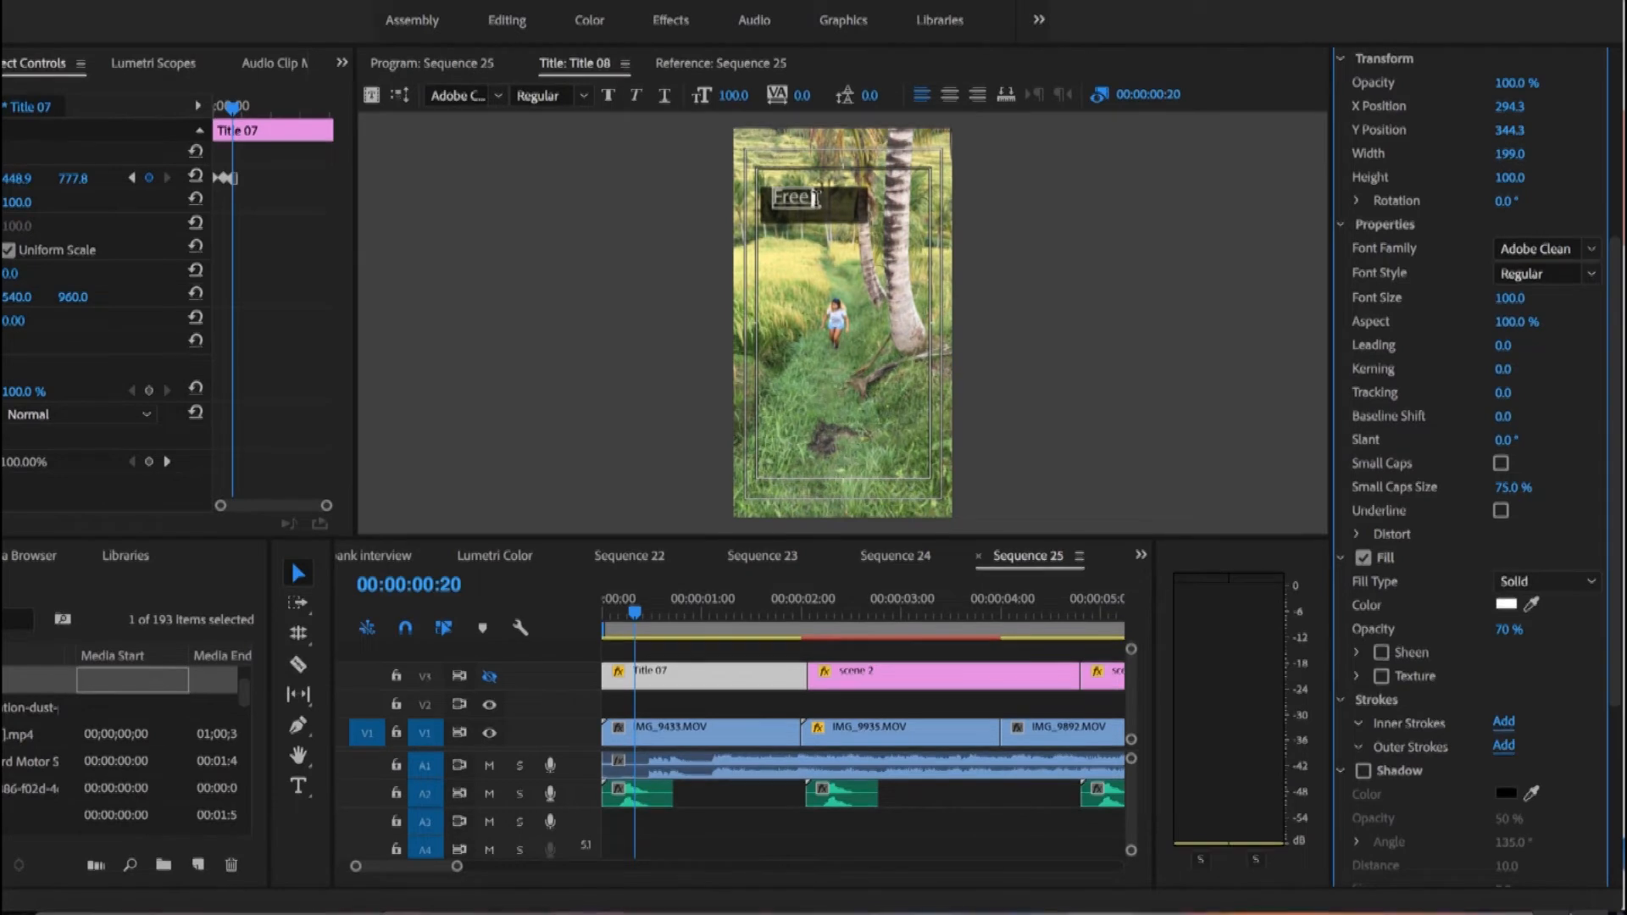
Step: Set the font style of the text "Free" to Bold
double_click(813, 198)
click(546, 95)
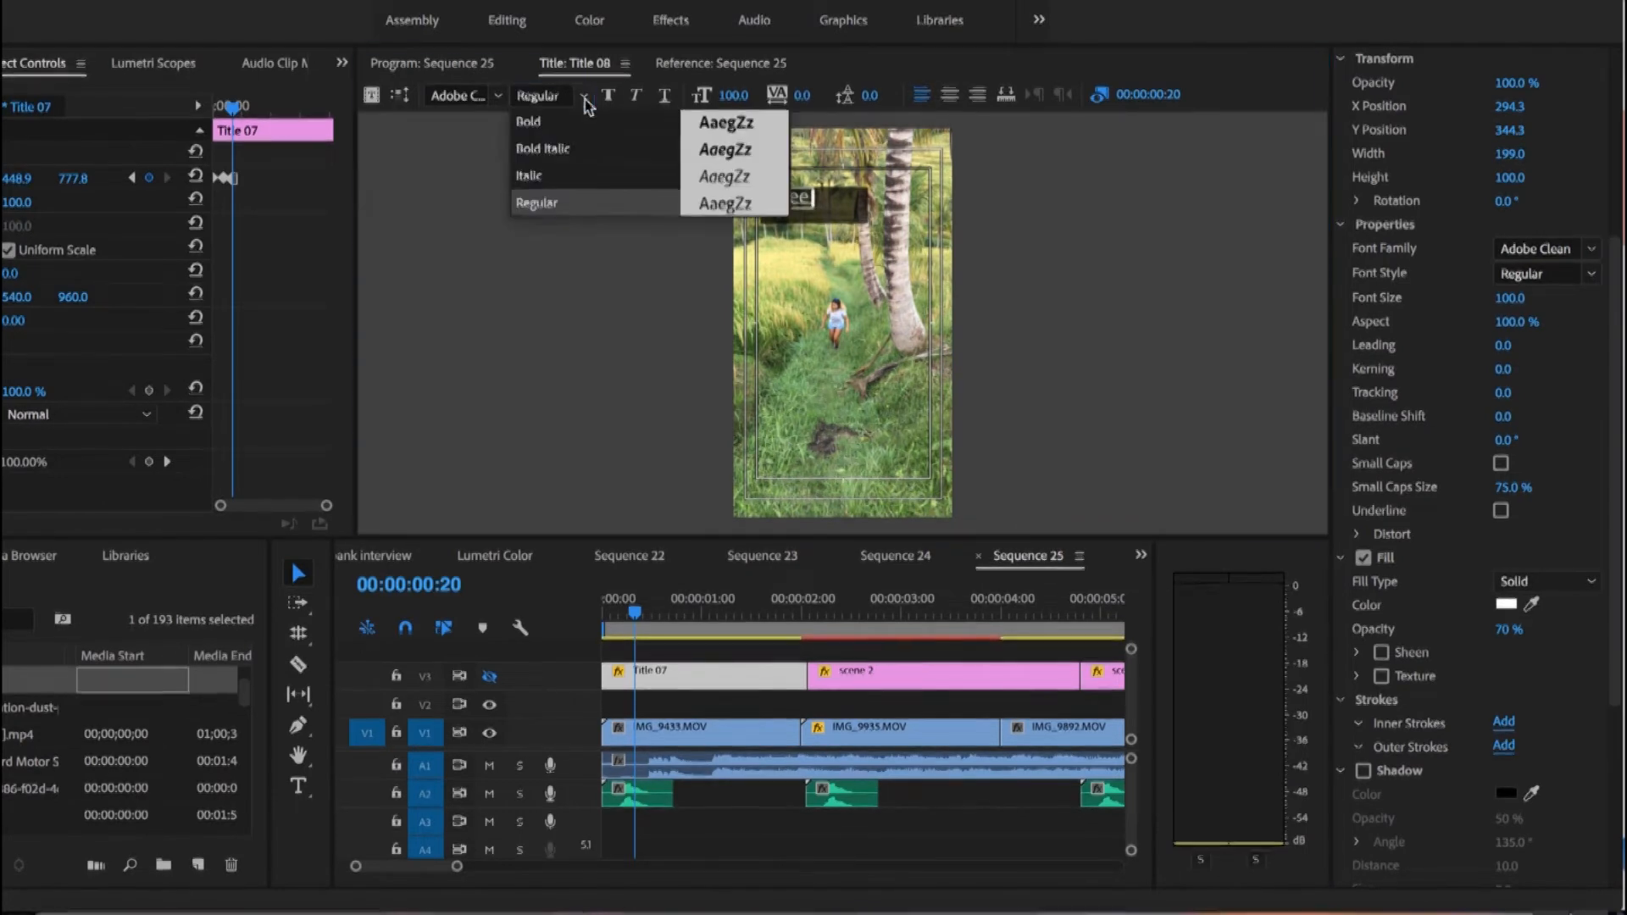
click(538, 122)
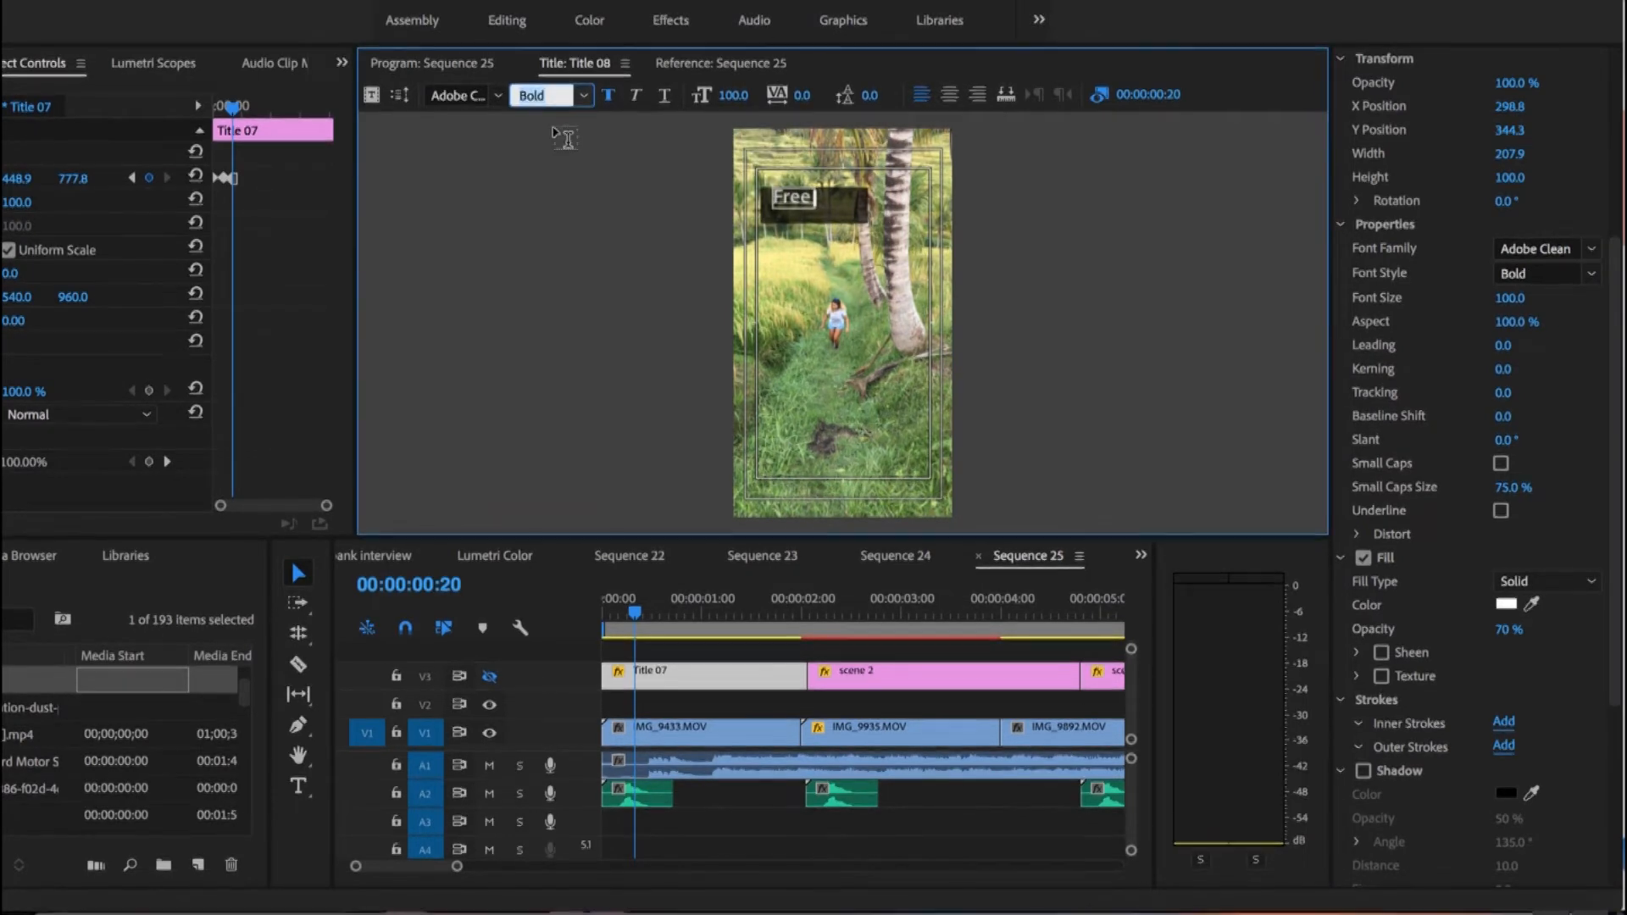
Step: Change the font of the text "Free" to Impact and its font size to 146
click(465, 94)
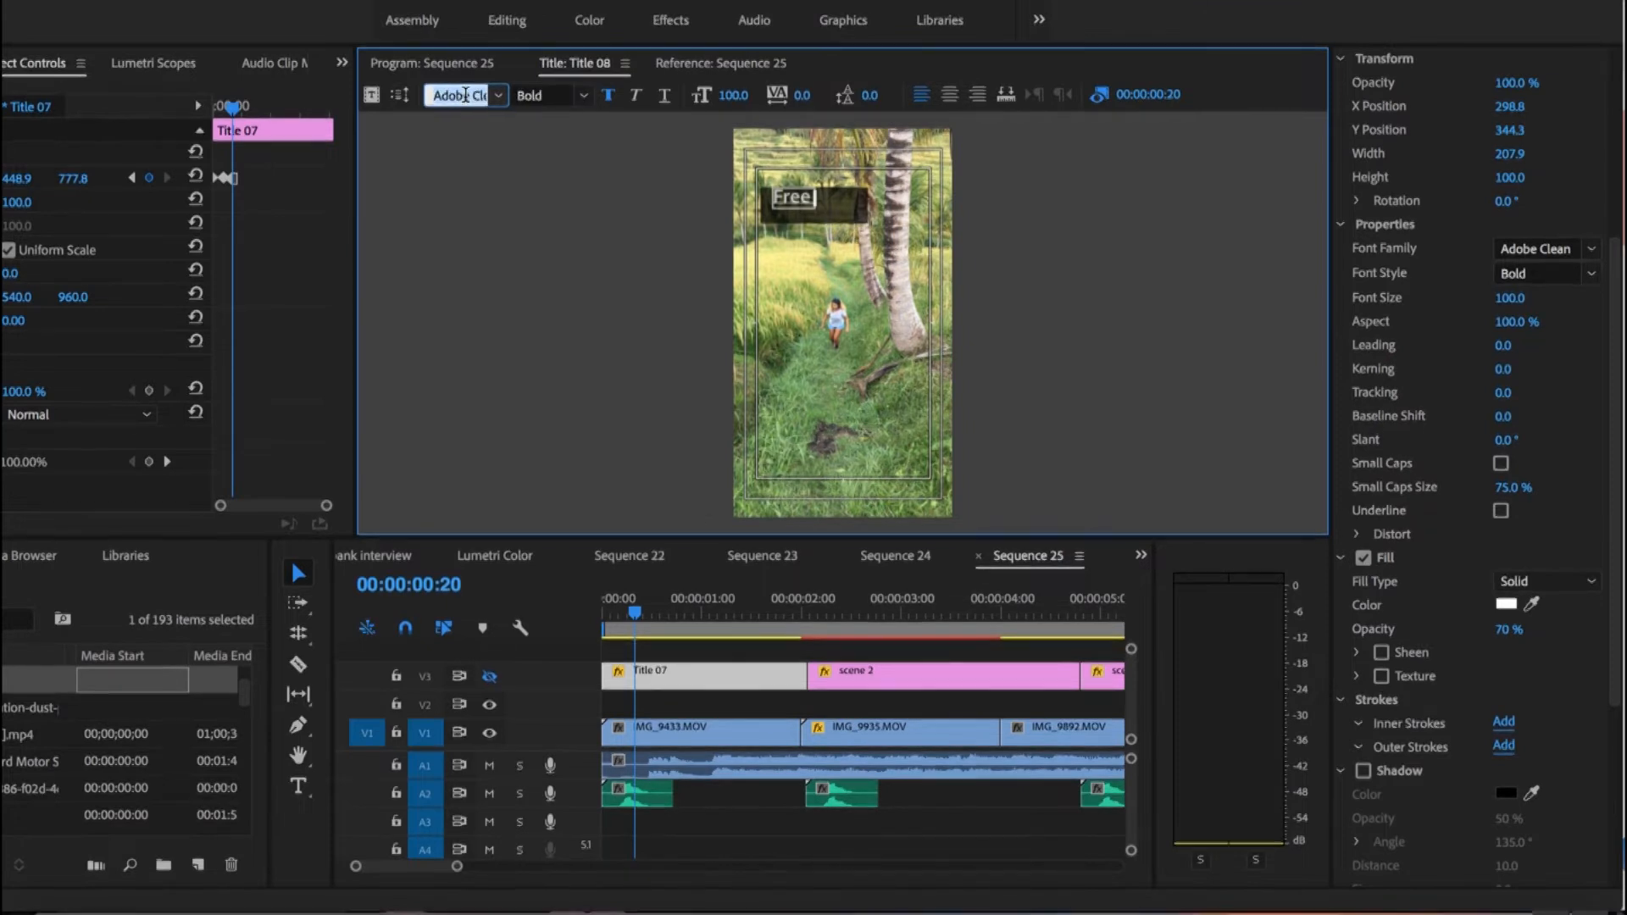
text(Impact)
key(Return)
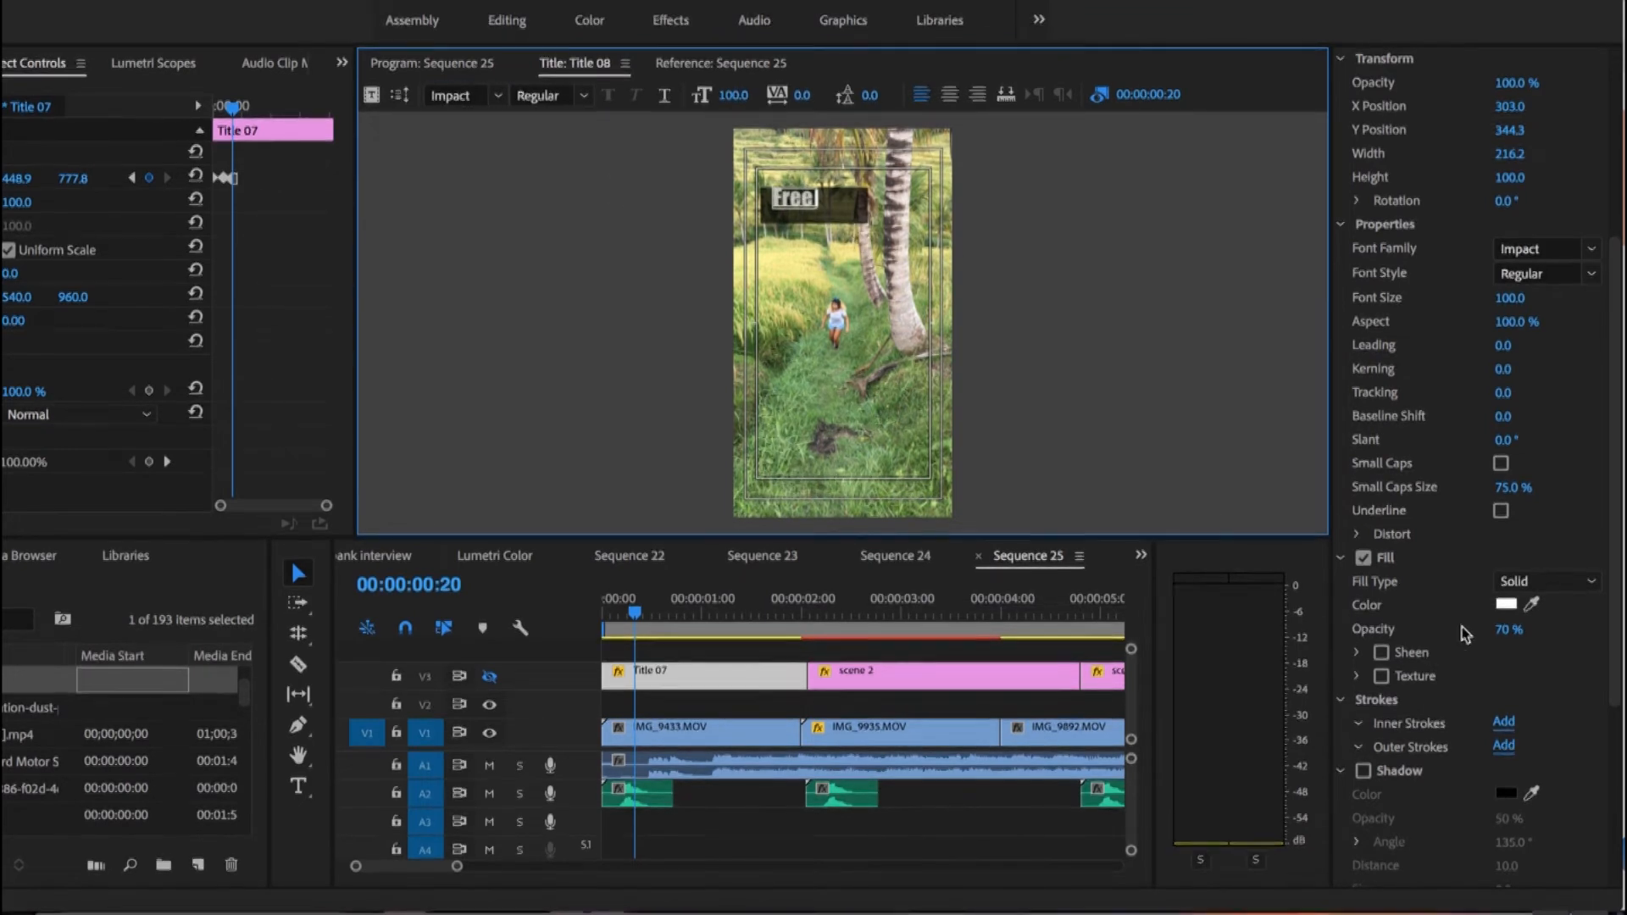
scroll(1423, 746, down, 5)
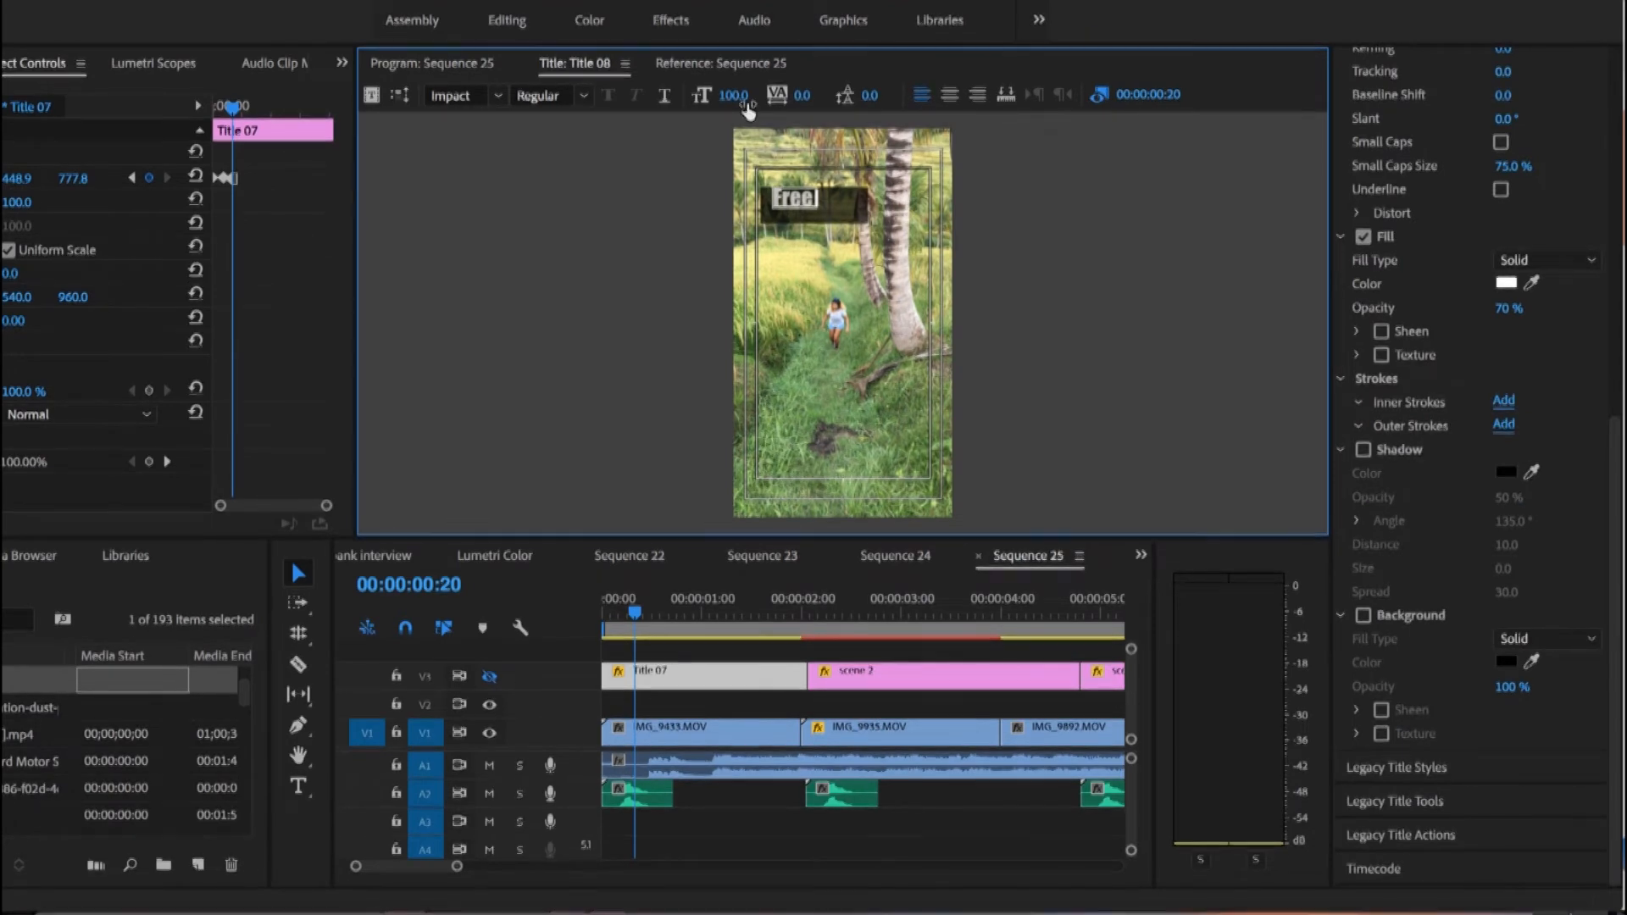
drag(733, 96, 731, 96)
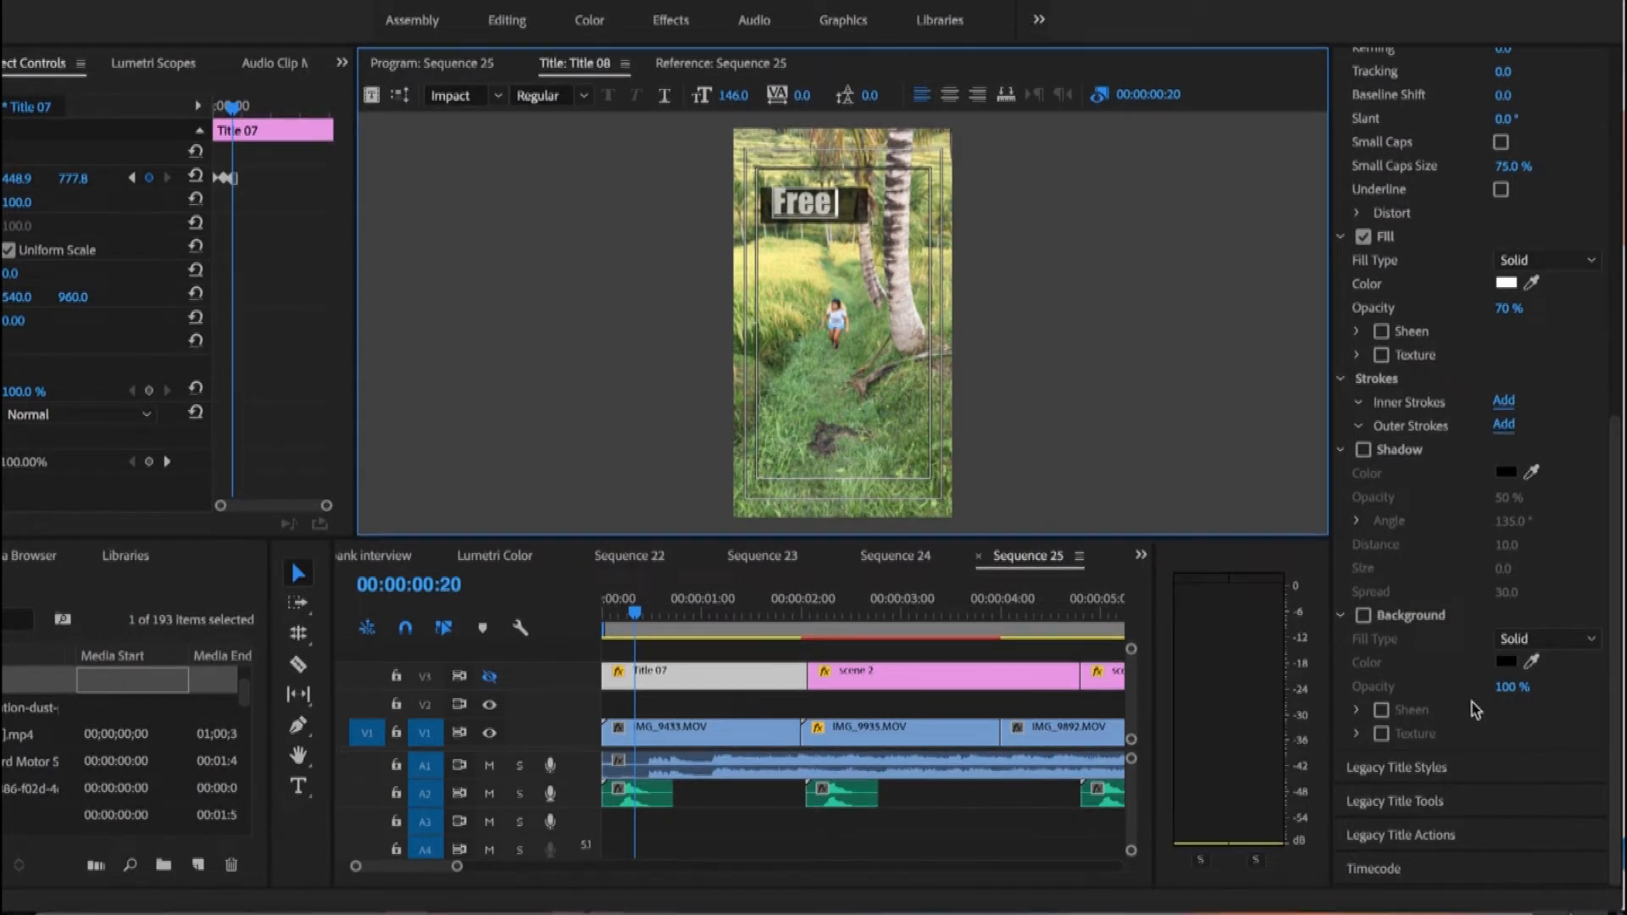
Step: Move the text "Free" slightly so it sits within the dark rectangle, and deselect it
click(1403, 814)
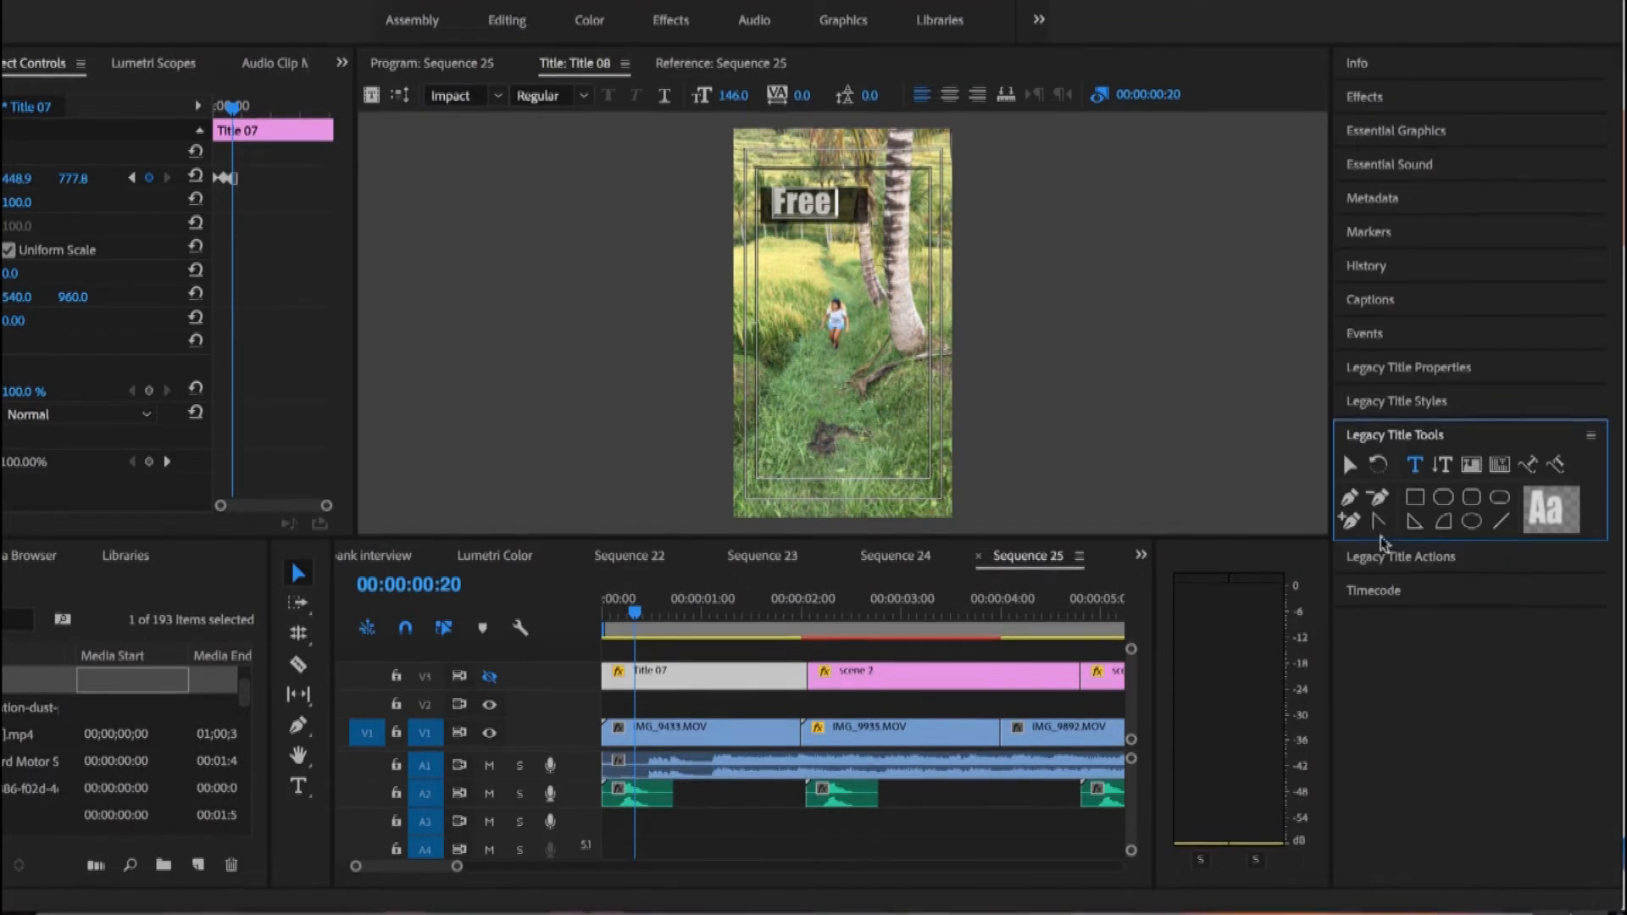
click(1349, 466)
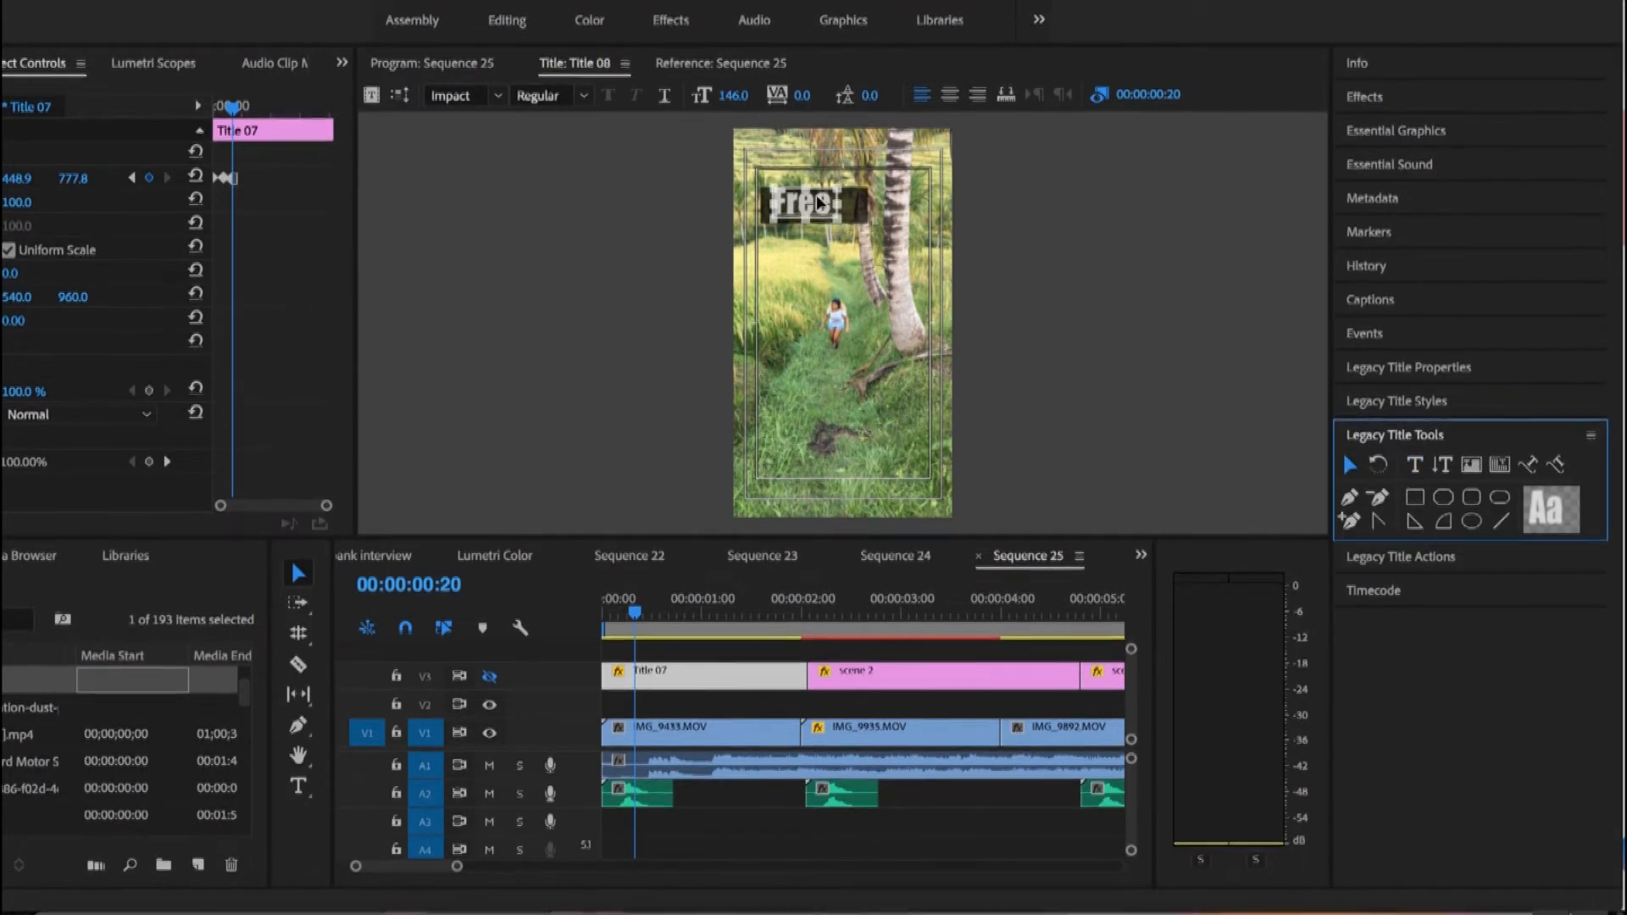
click(789, 206)
mouse_move(789, 209)
mouse_down()
mouse_move(812, 208)
mouse_move(785, 210)
mouse_up()
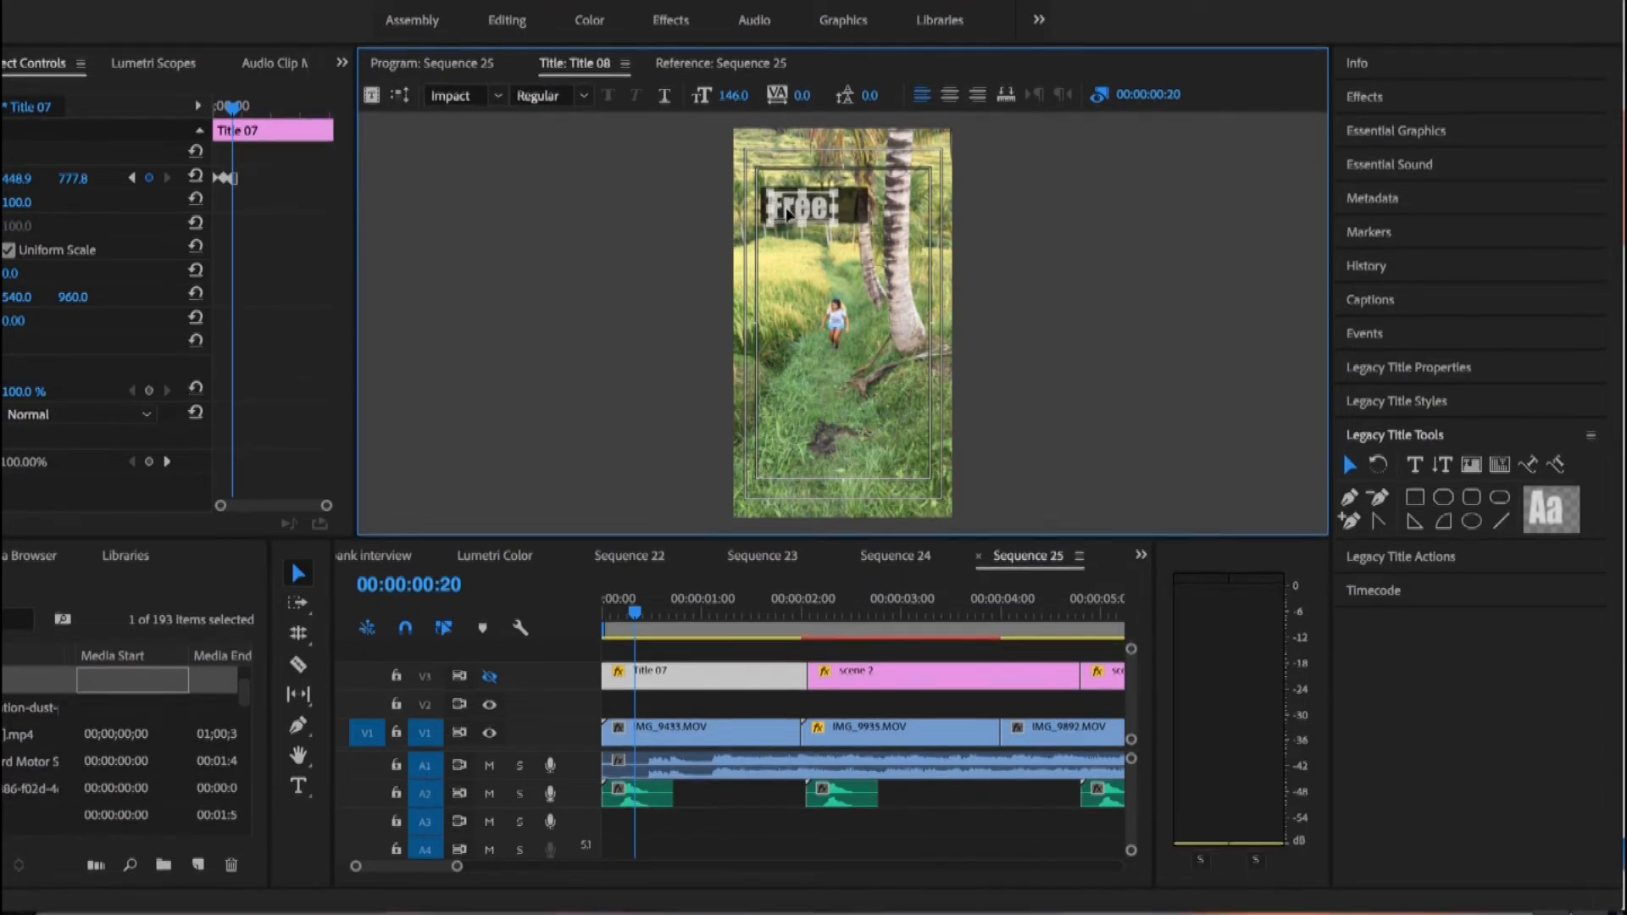
click(837, 300)
click(872, 222)
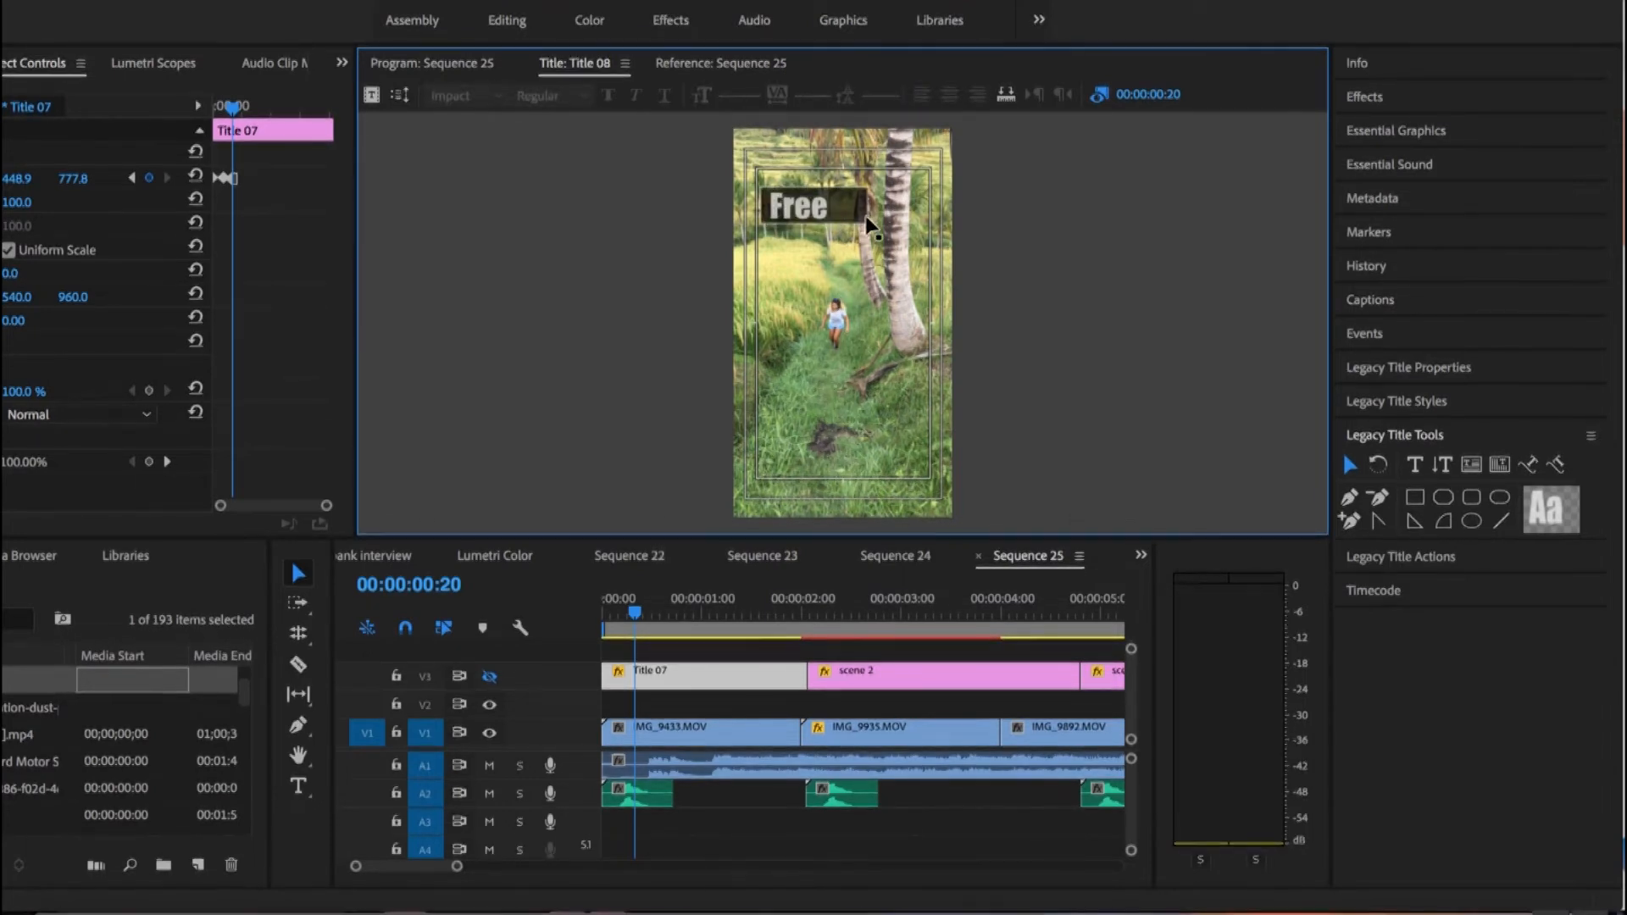
Step: Change the fill color of the text "Free" to yellow FFDA00, and deselect the text
click(817, 212)
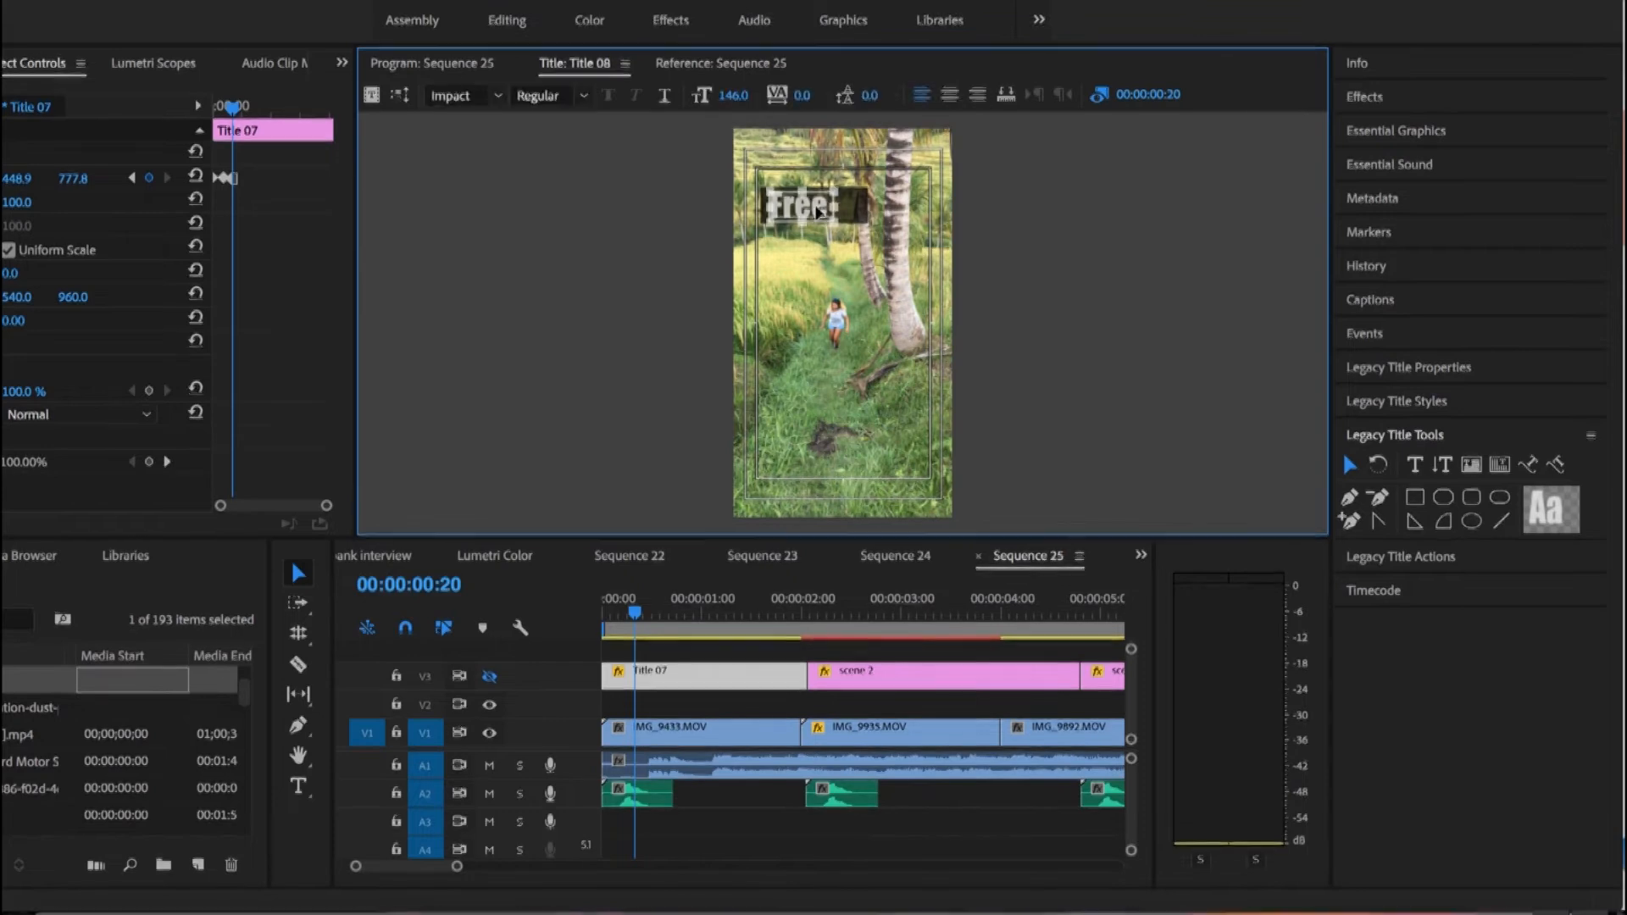
click(1409, 567)
click(1399, 436)
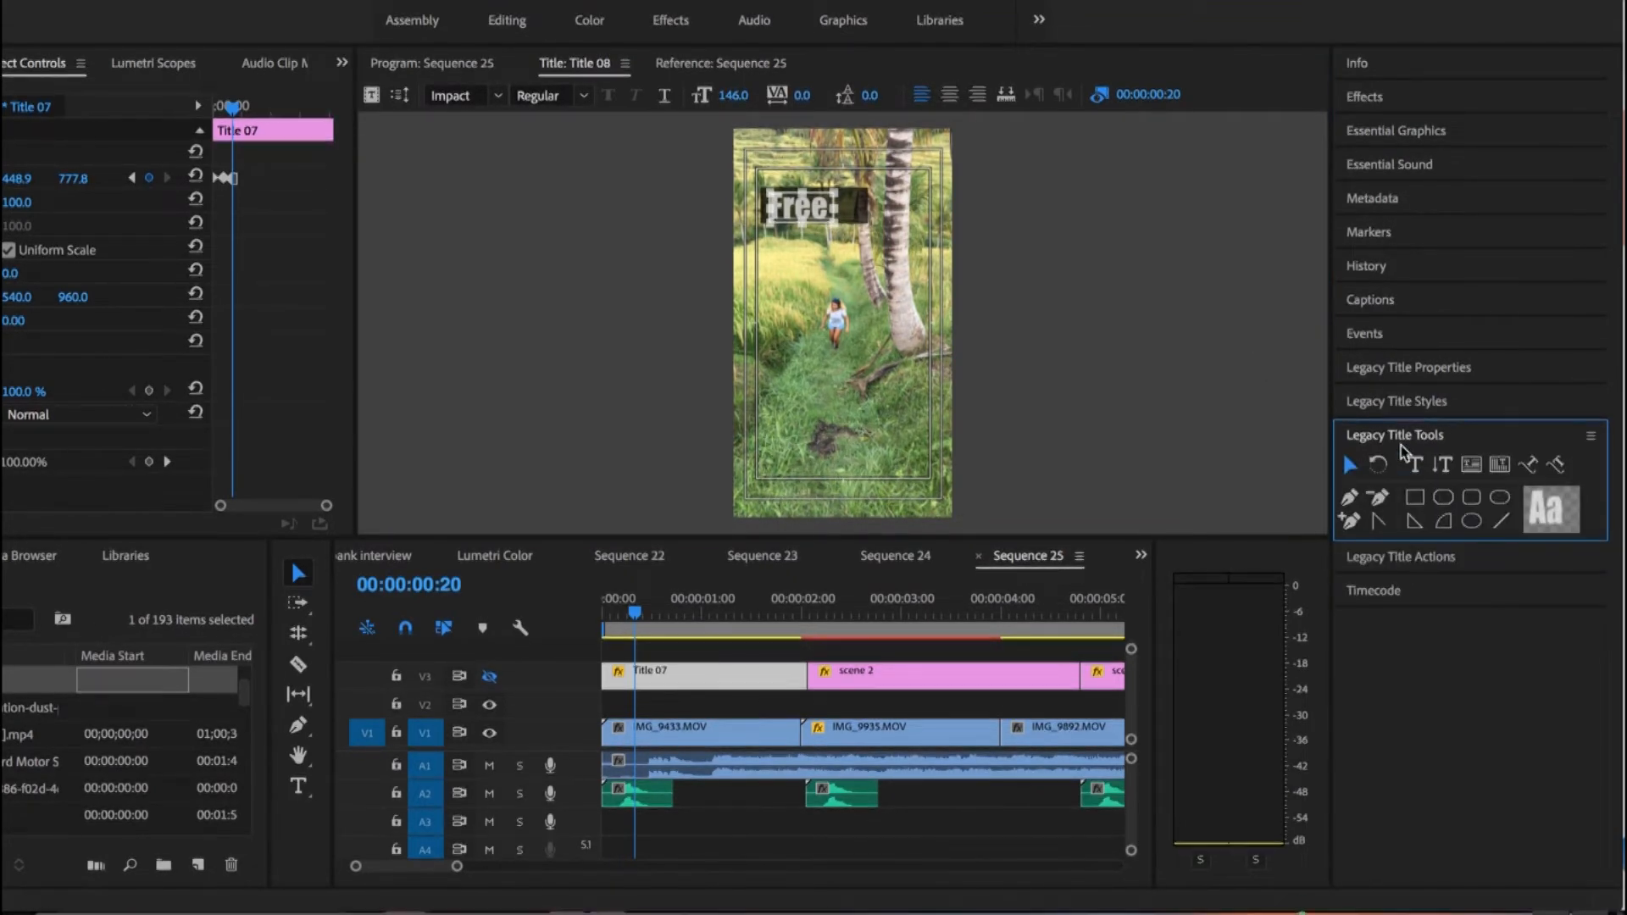
click(1408, 368)
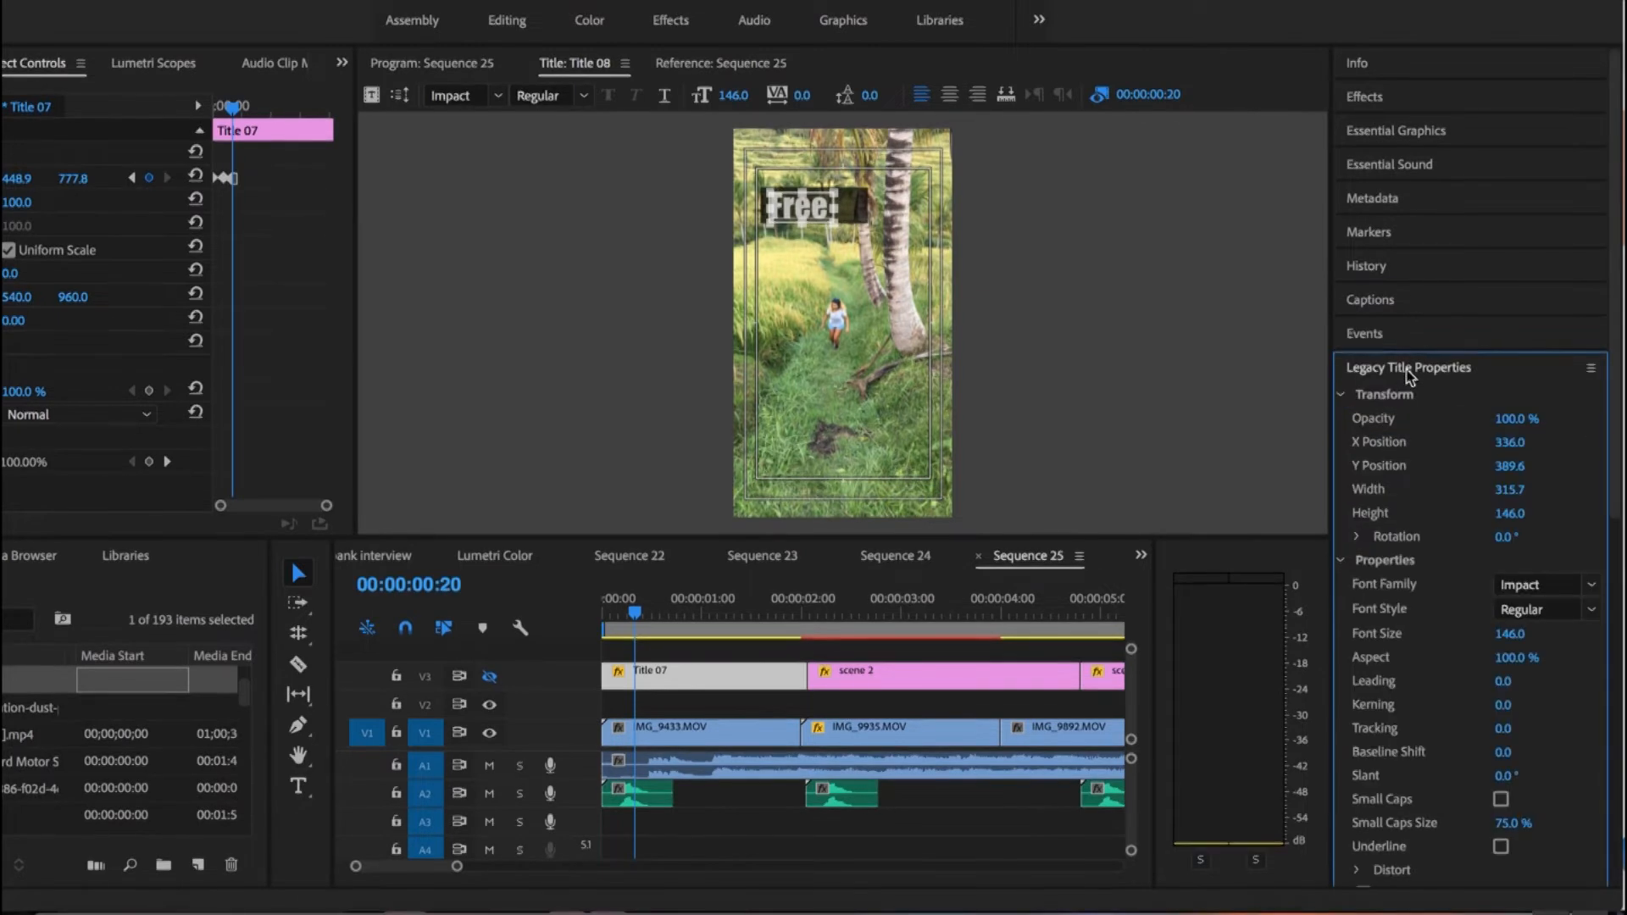
scroll(1491, 670, down, 5)
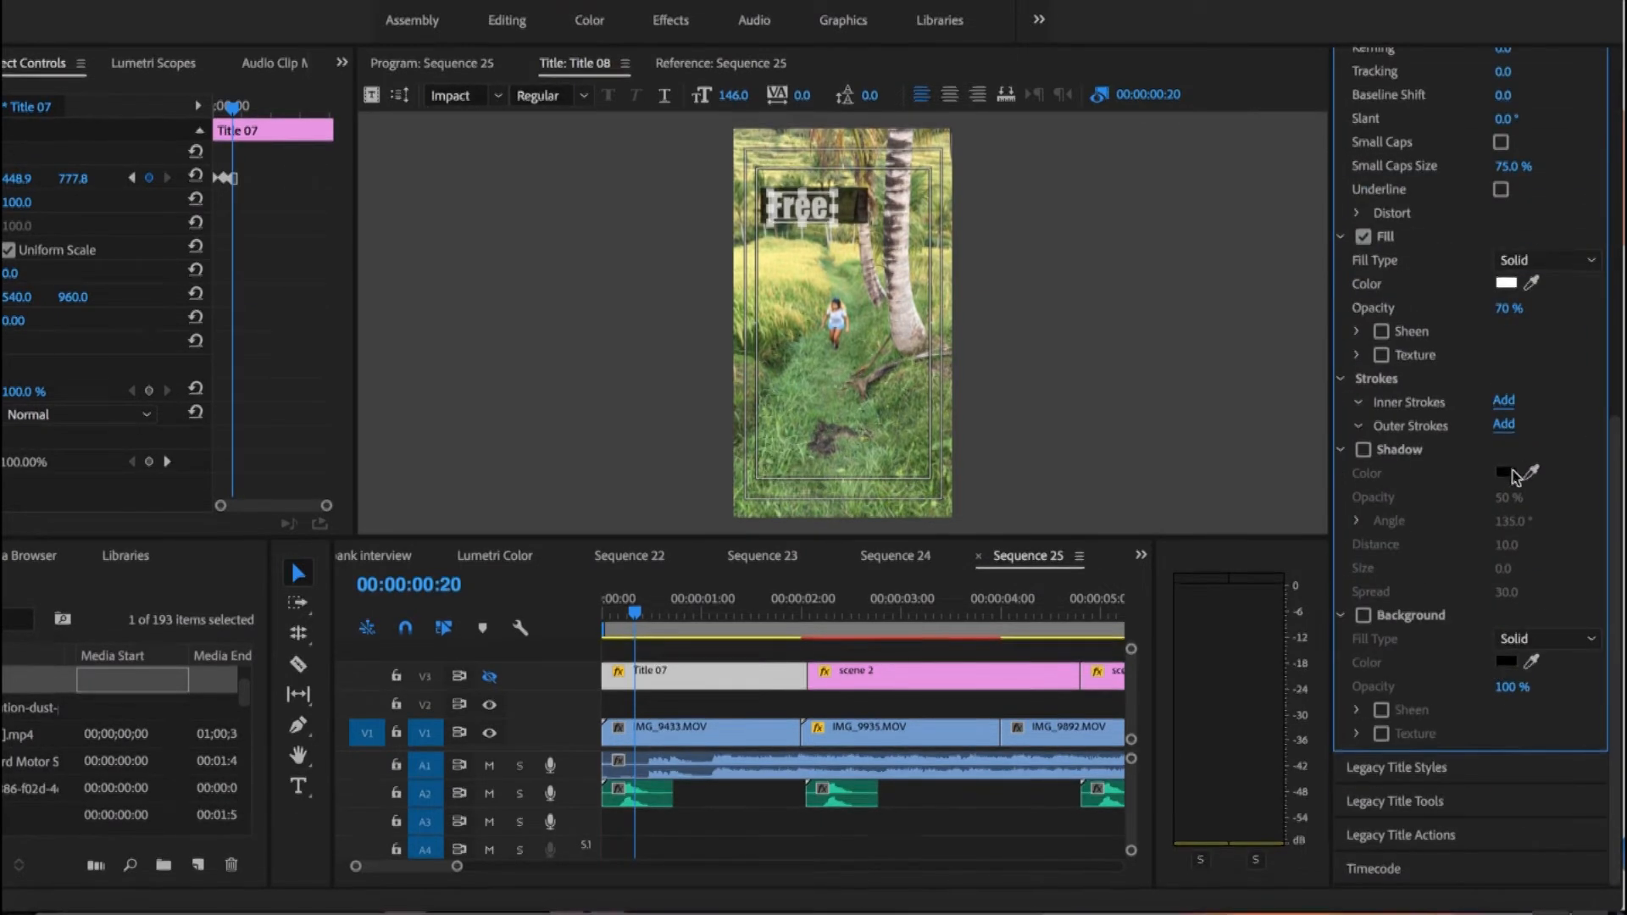
scroll(1470, 407, up, 2)
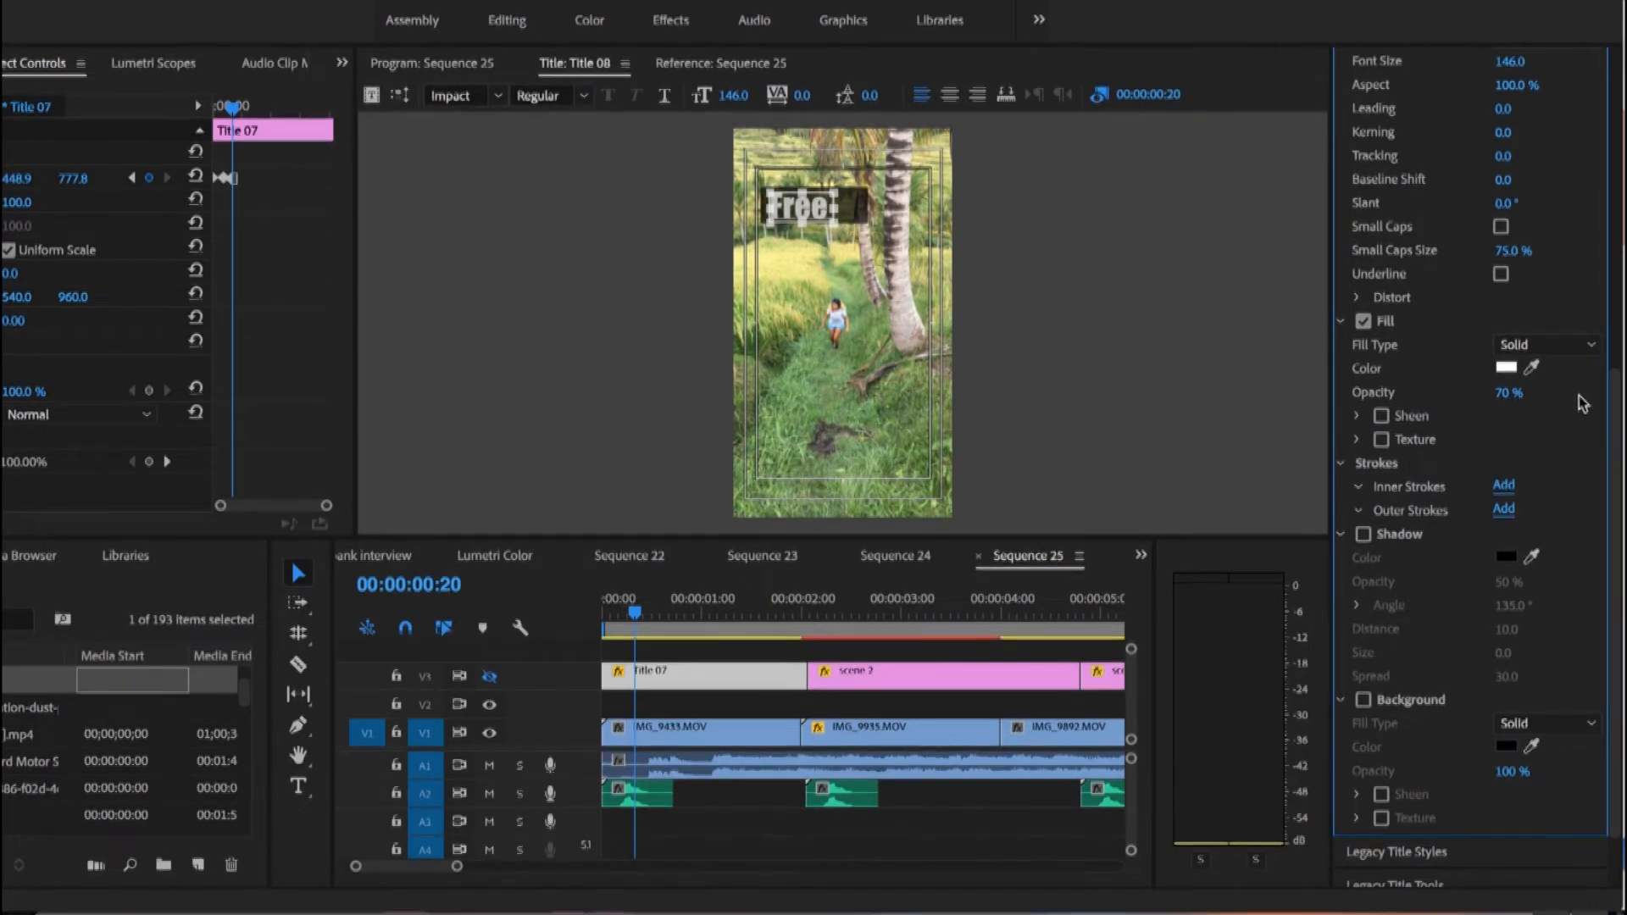
click(1506, 366)
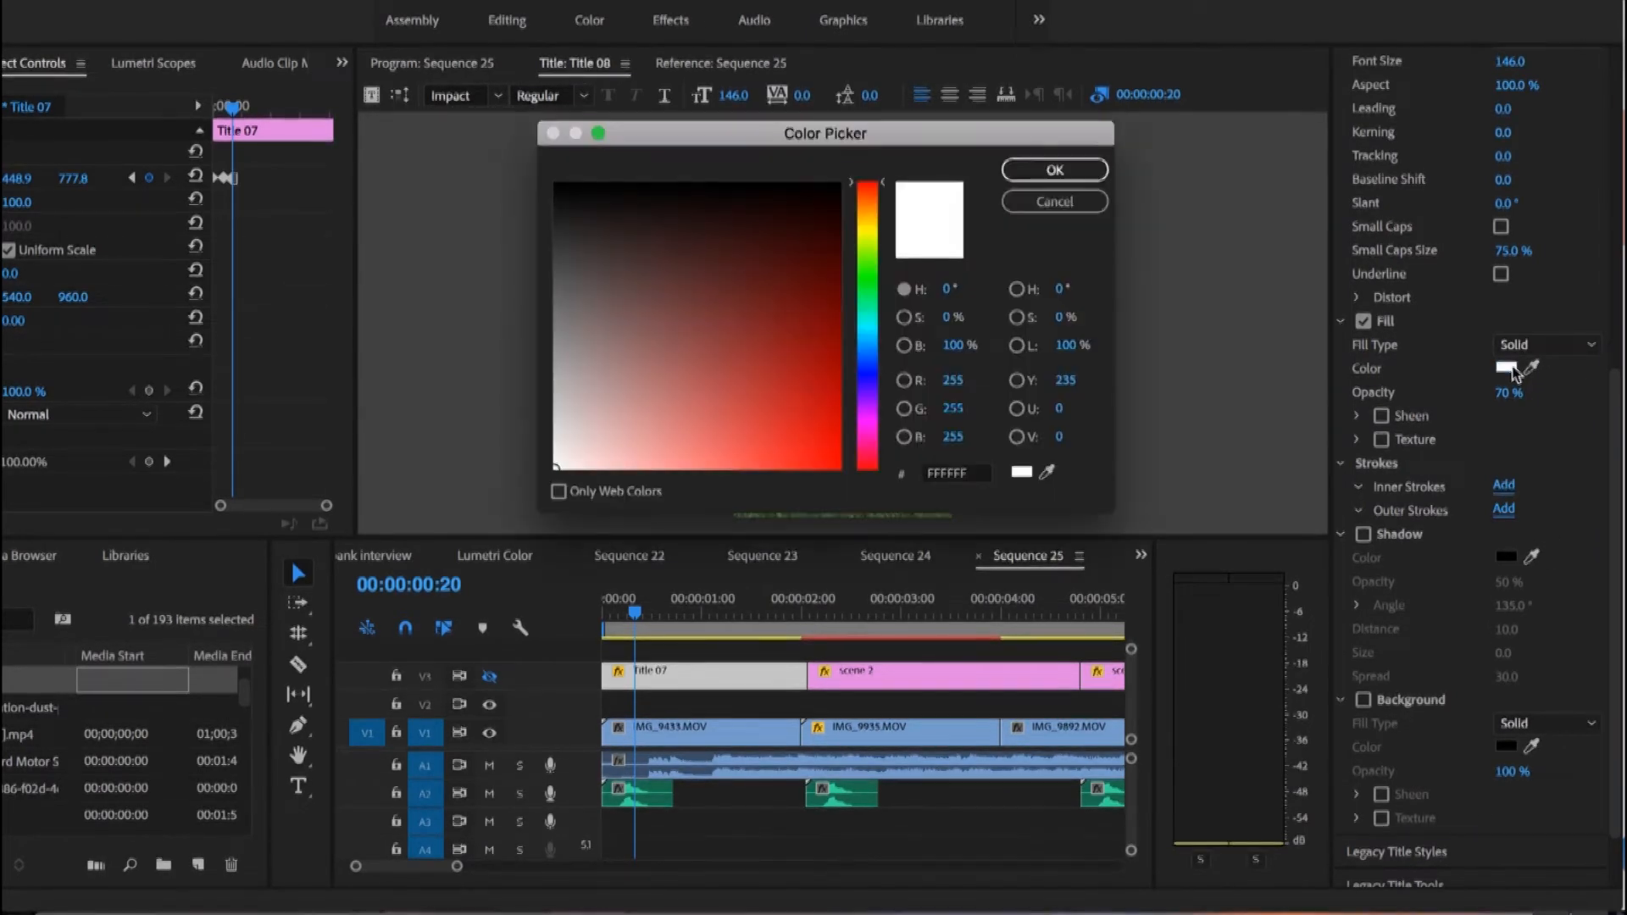
click(878, 225)
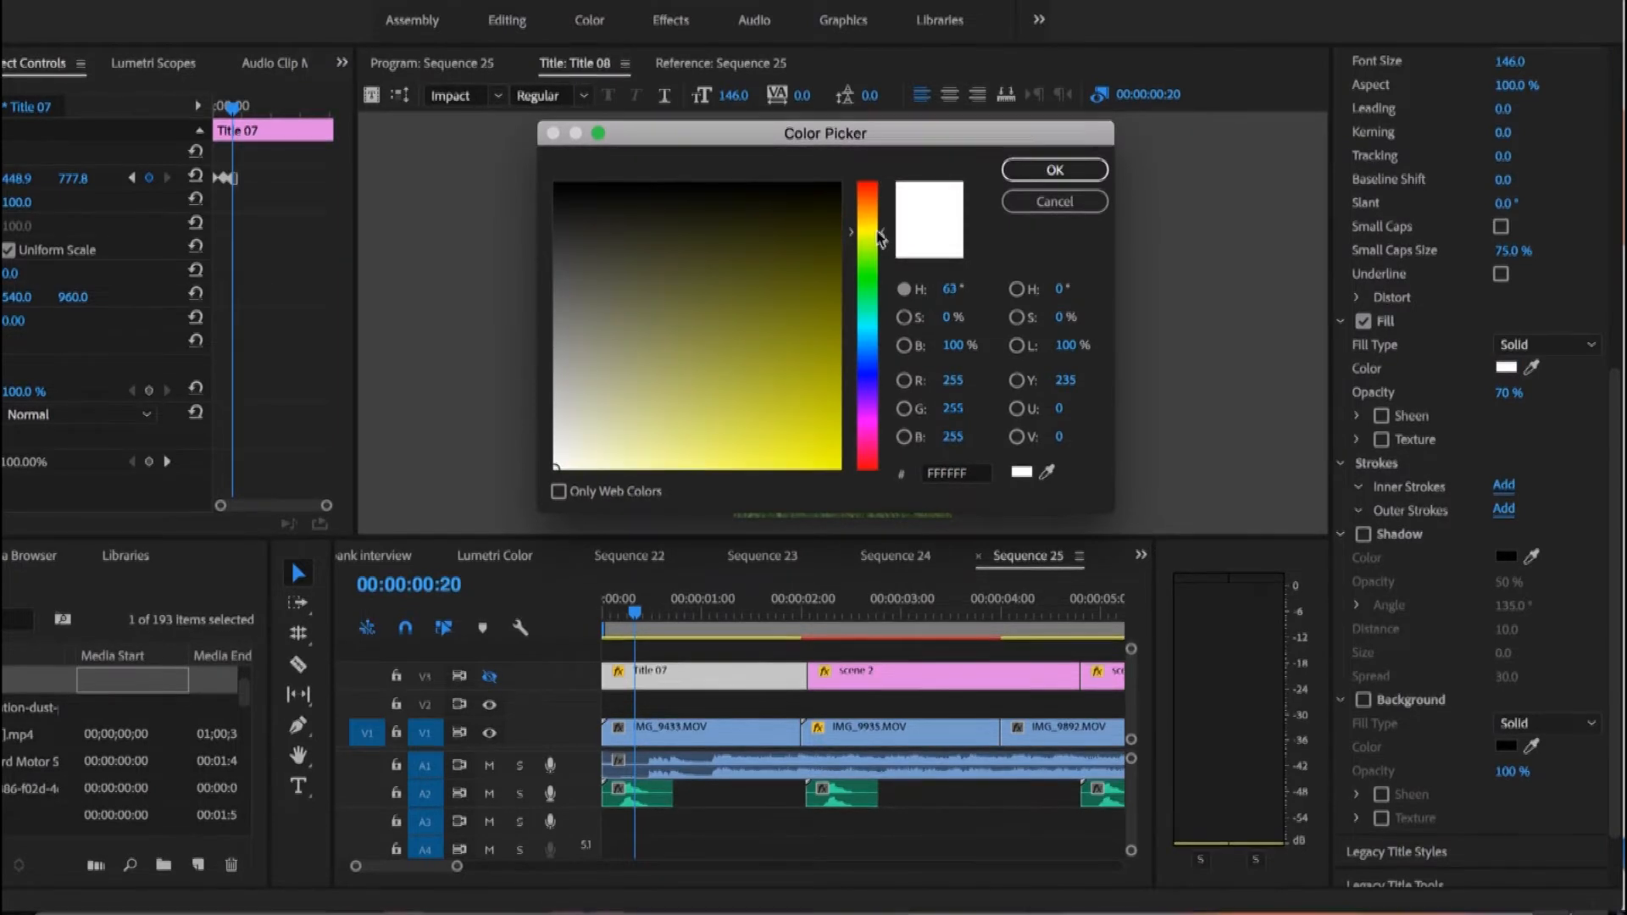
click(832, 457)
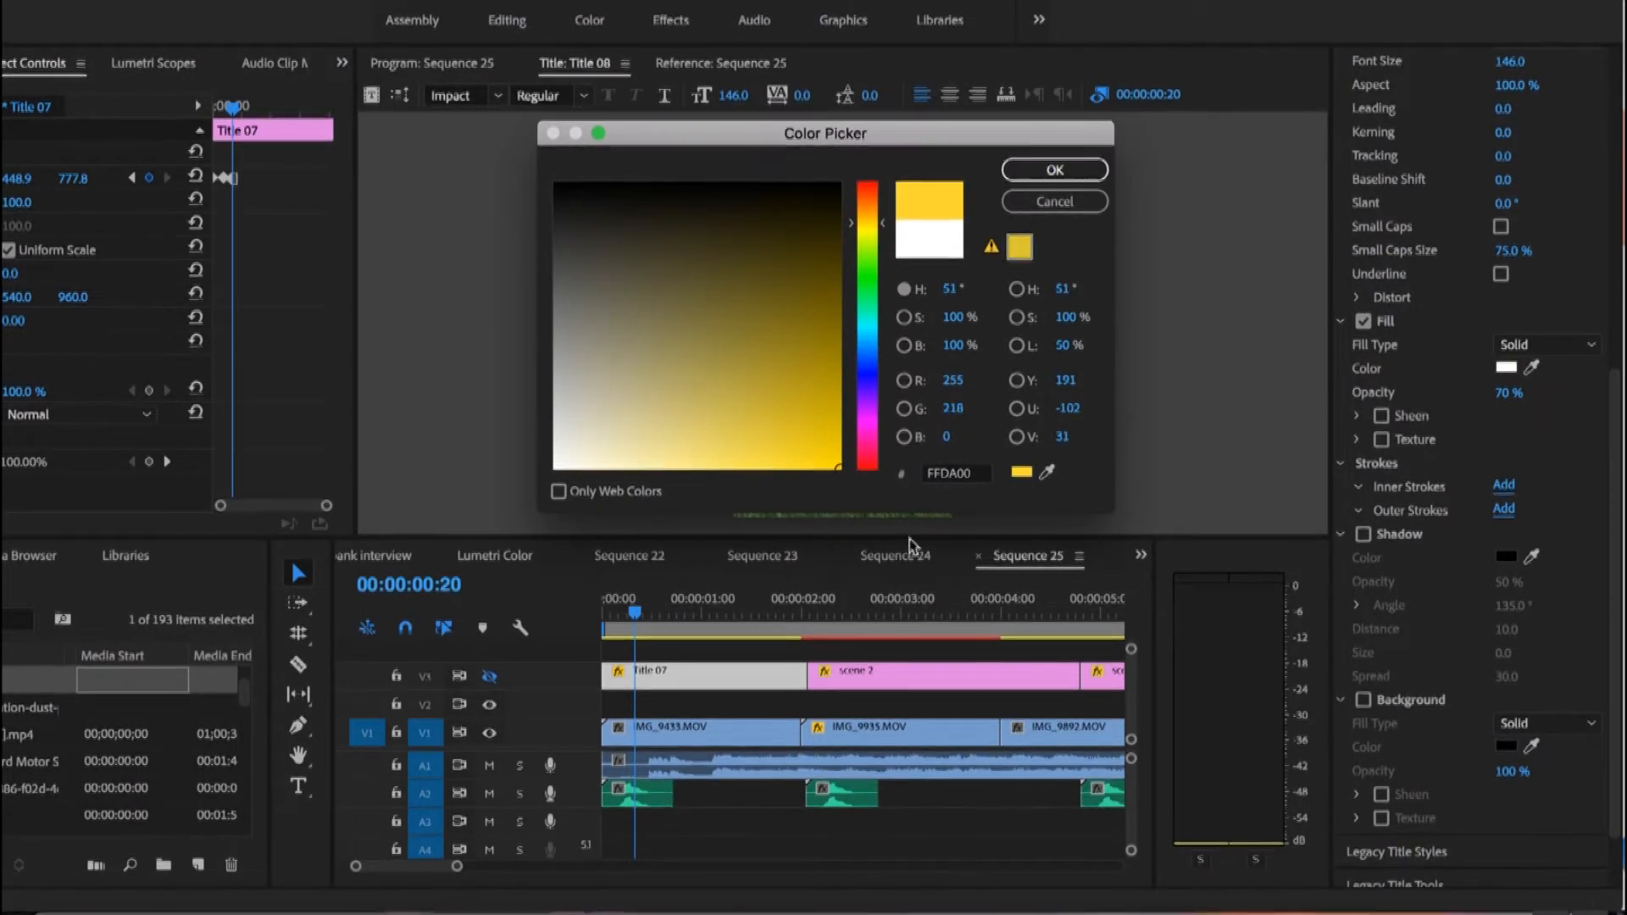
click(1054, 170)
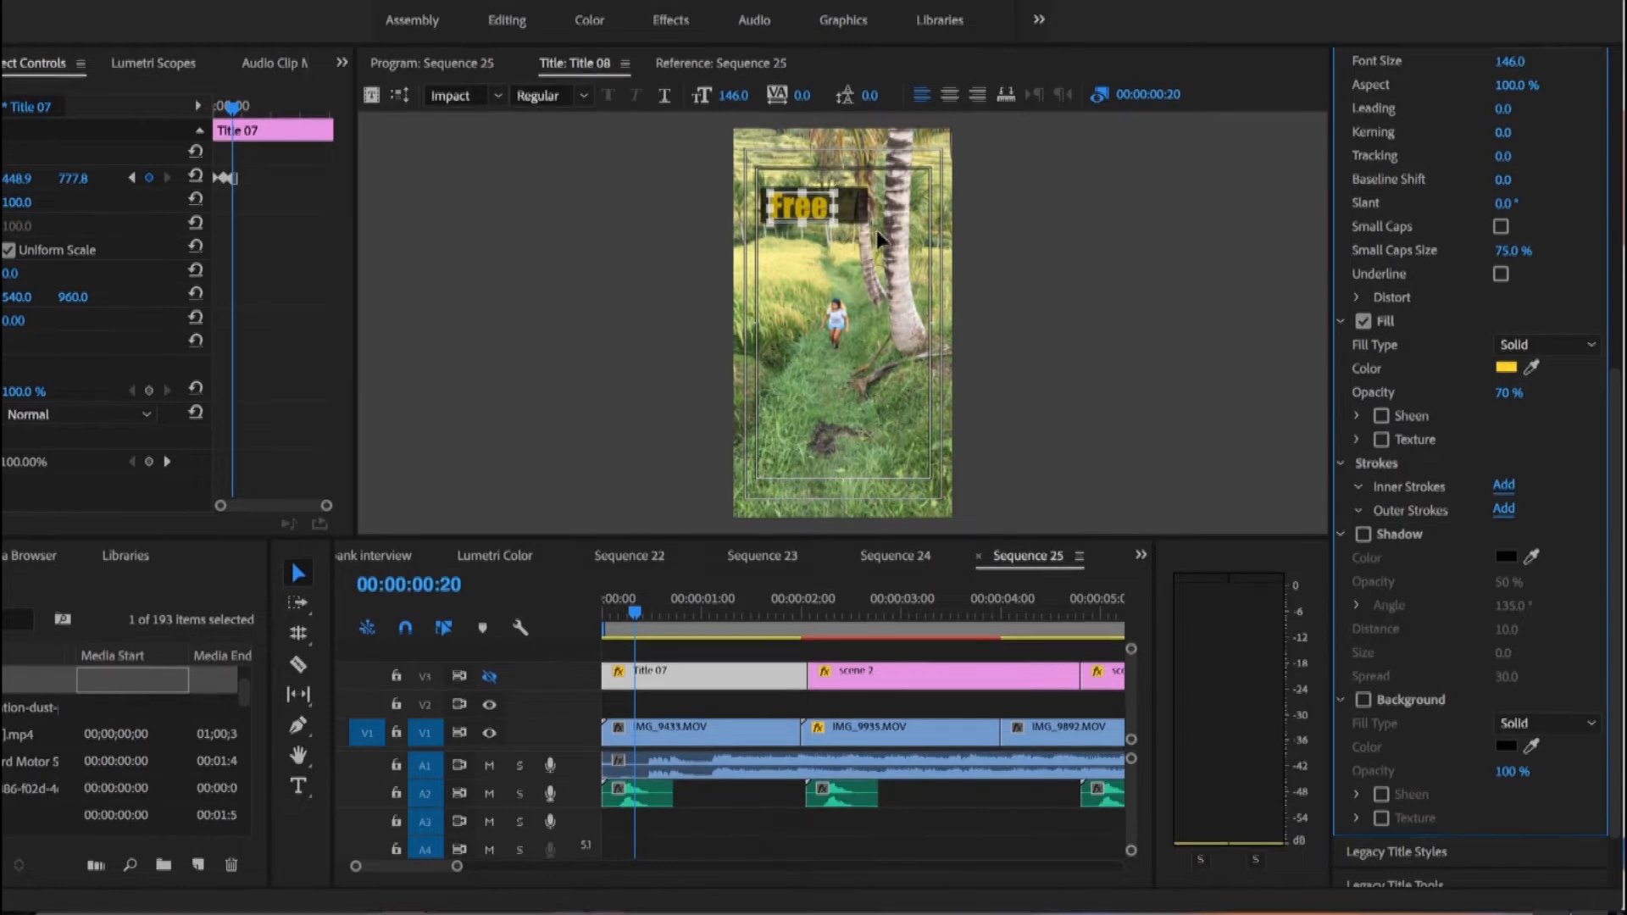
click(901, 239)
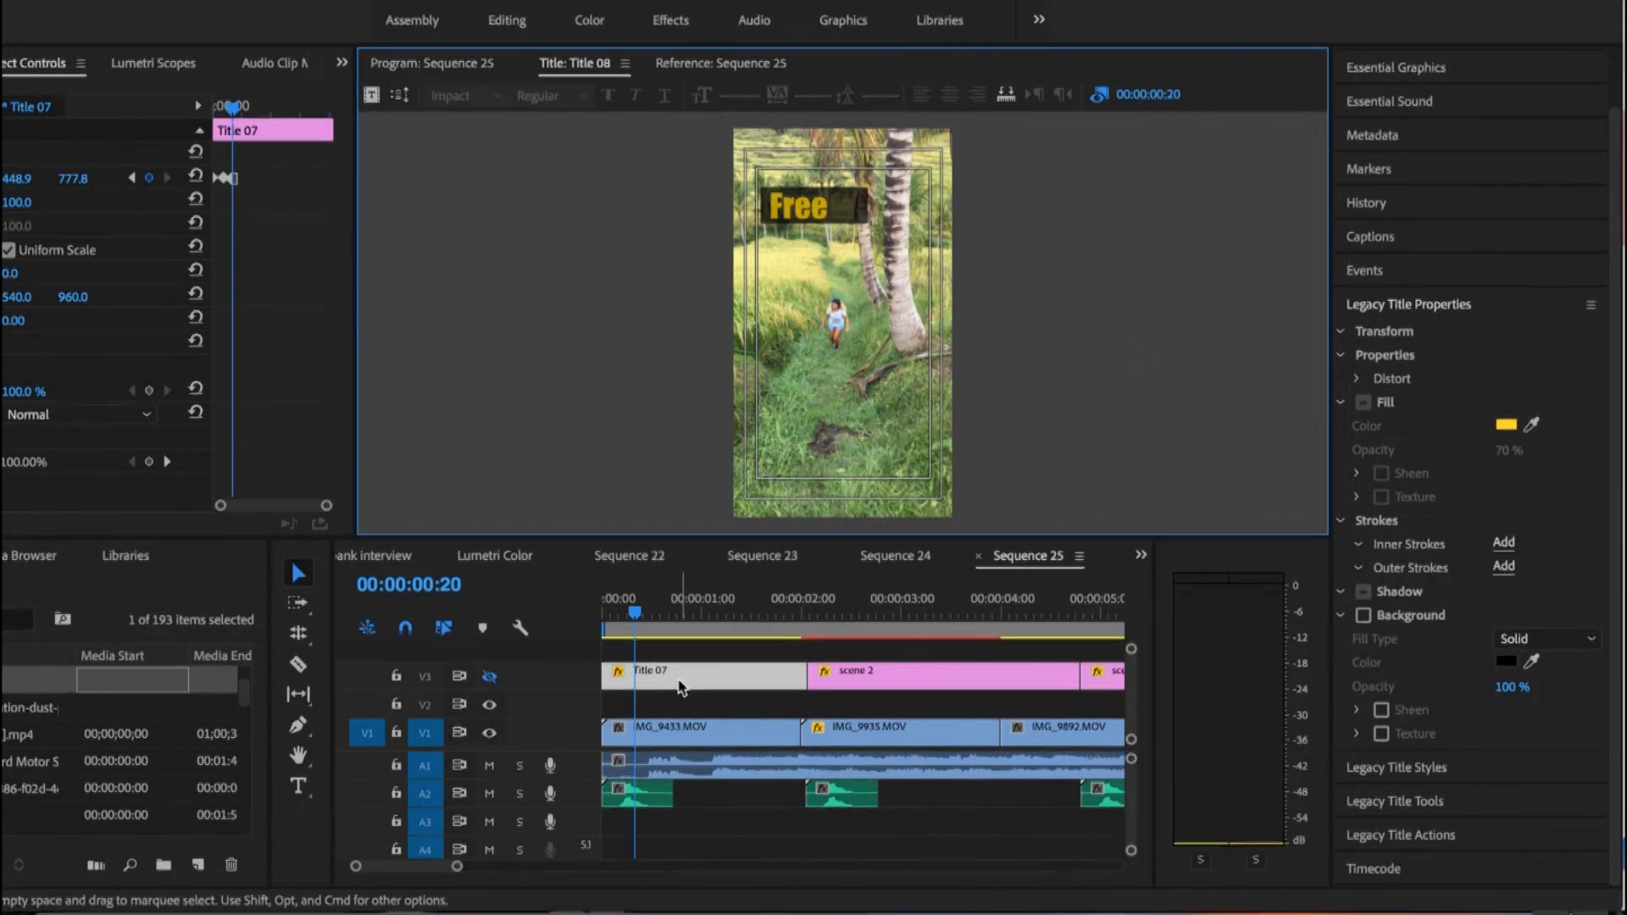
Step: Place Title 08 from the project on video track V4 at the start of Sequence 25, above Title 07
click(490, 677)
click(490, 677)
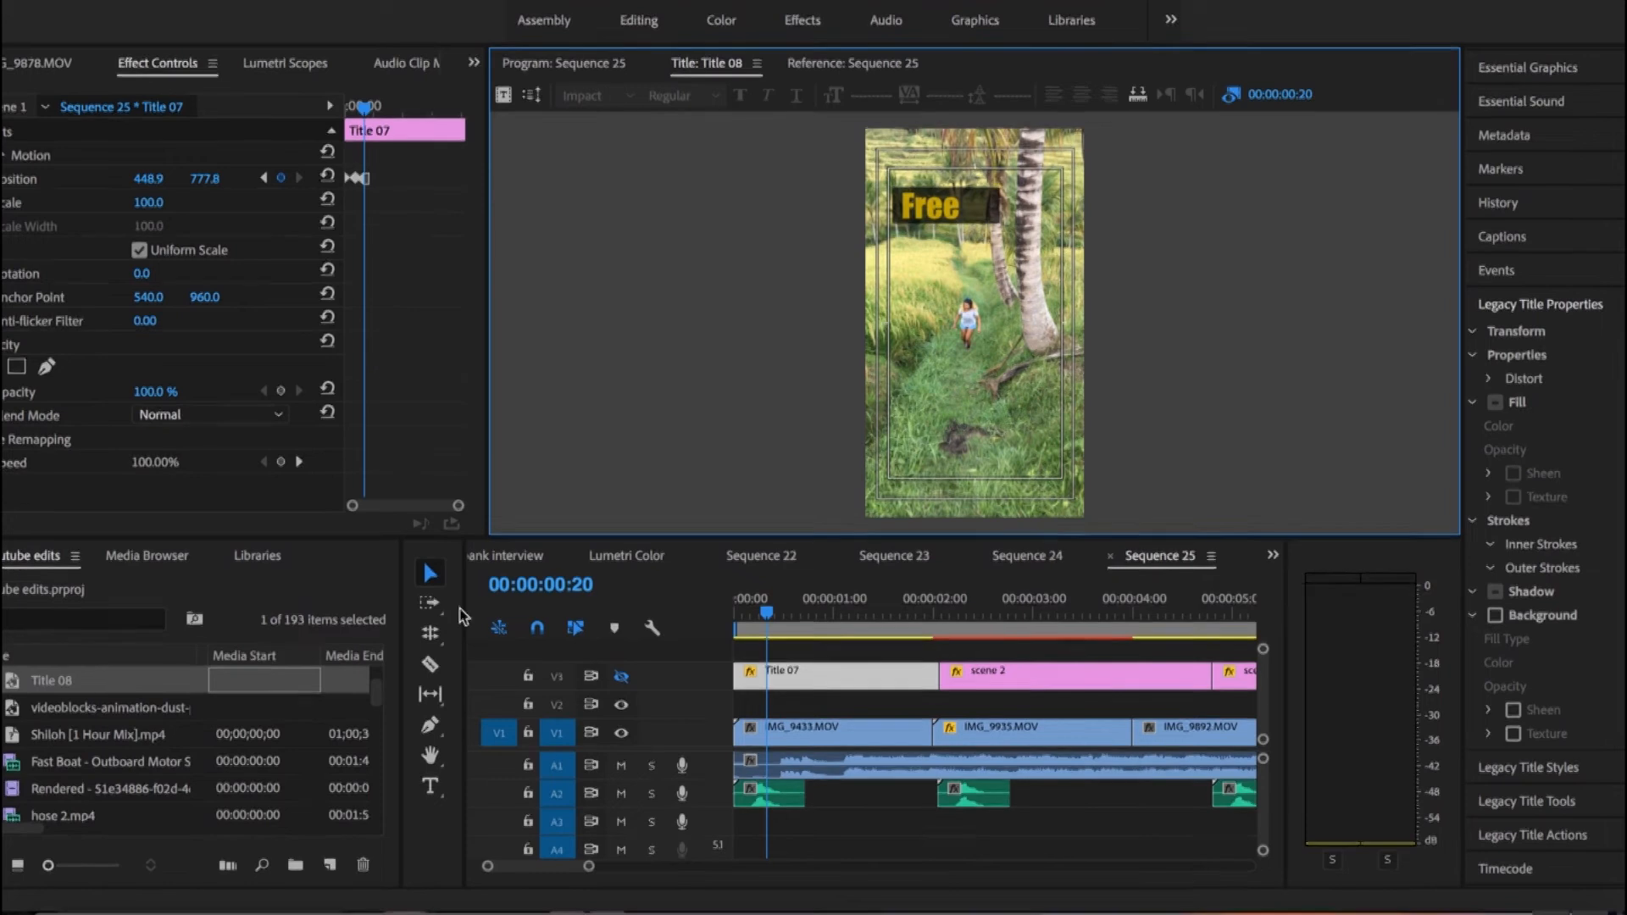
click(115, 681)
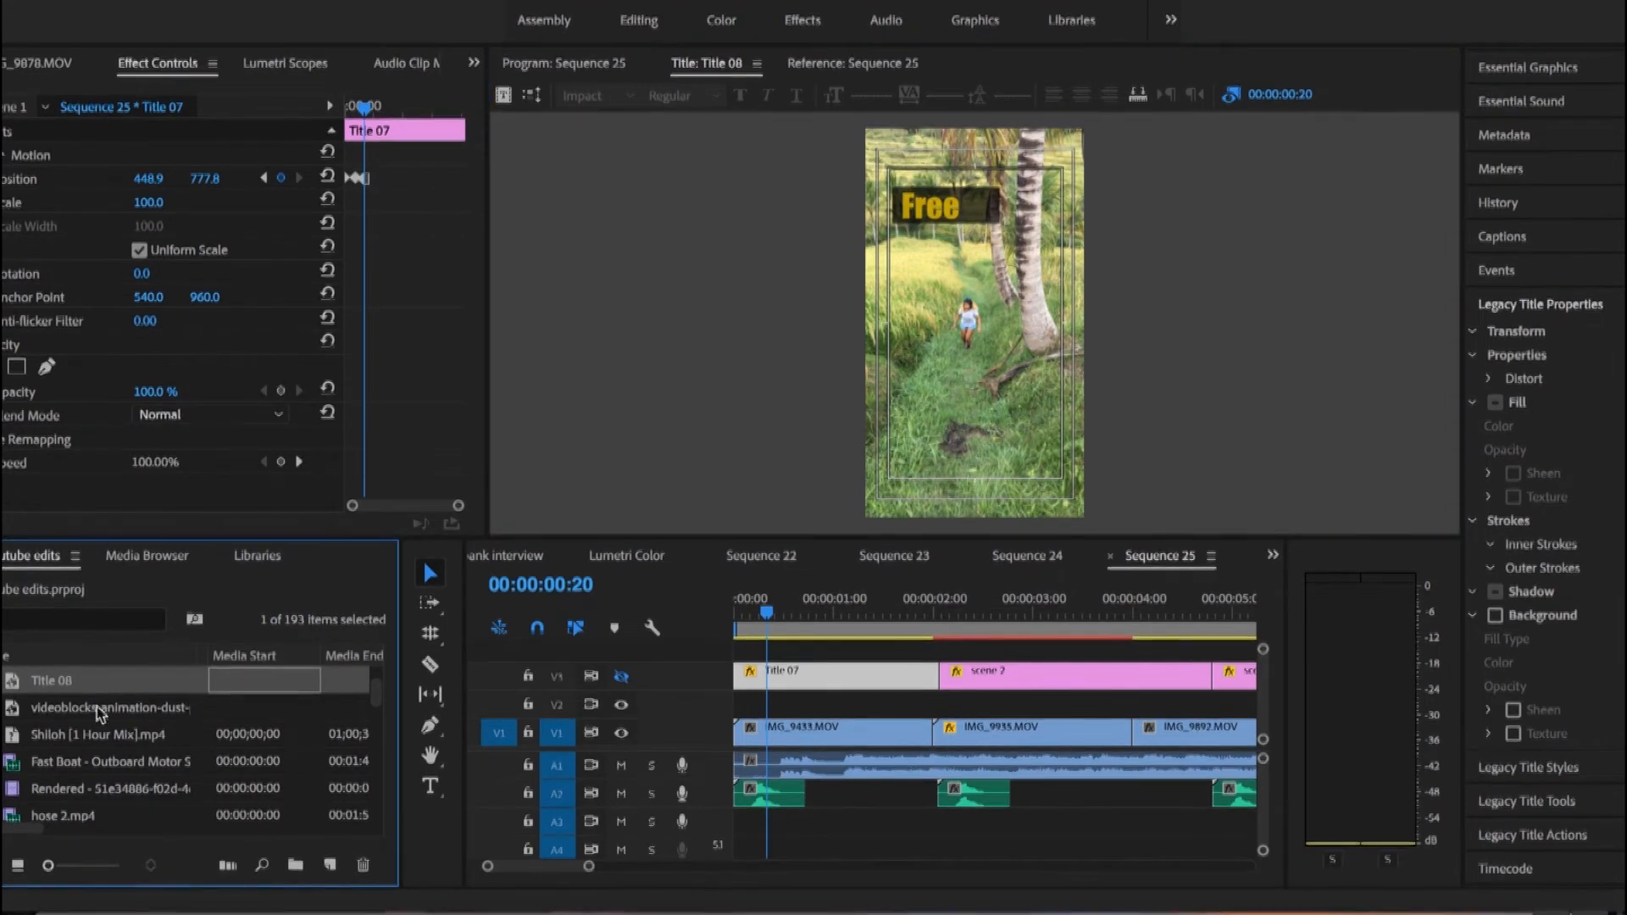
click(59, 683)
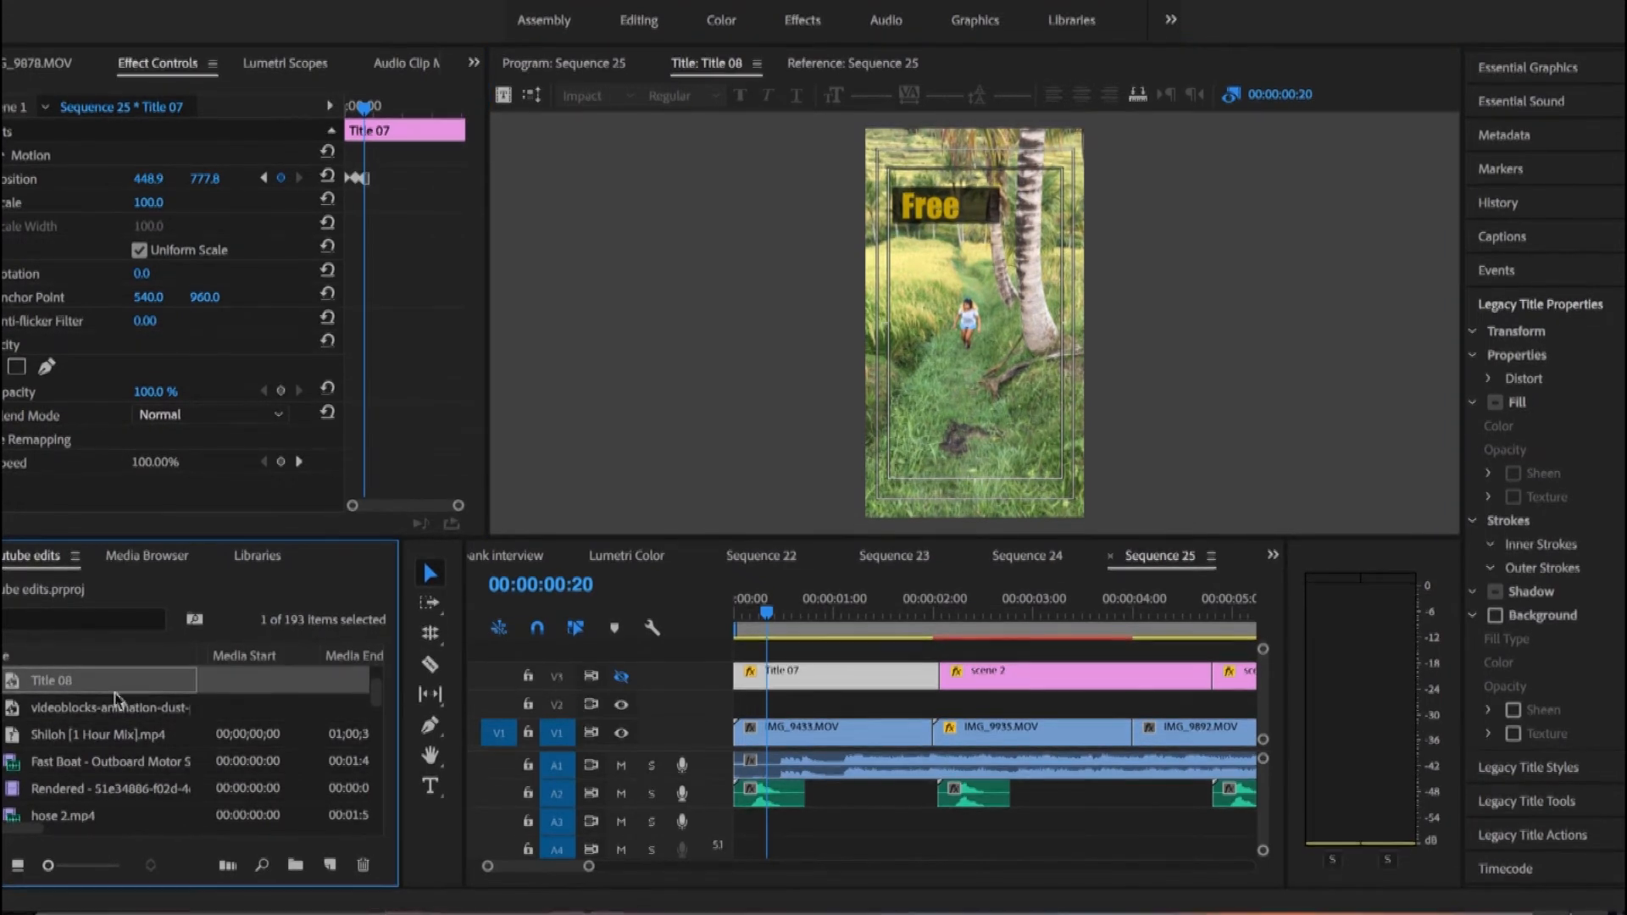
drag(140, 691, 752, 652)
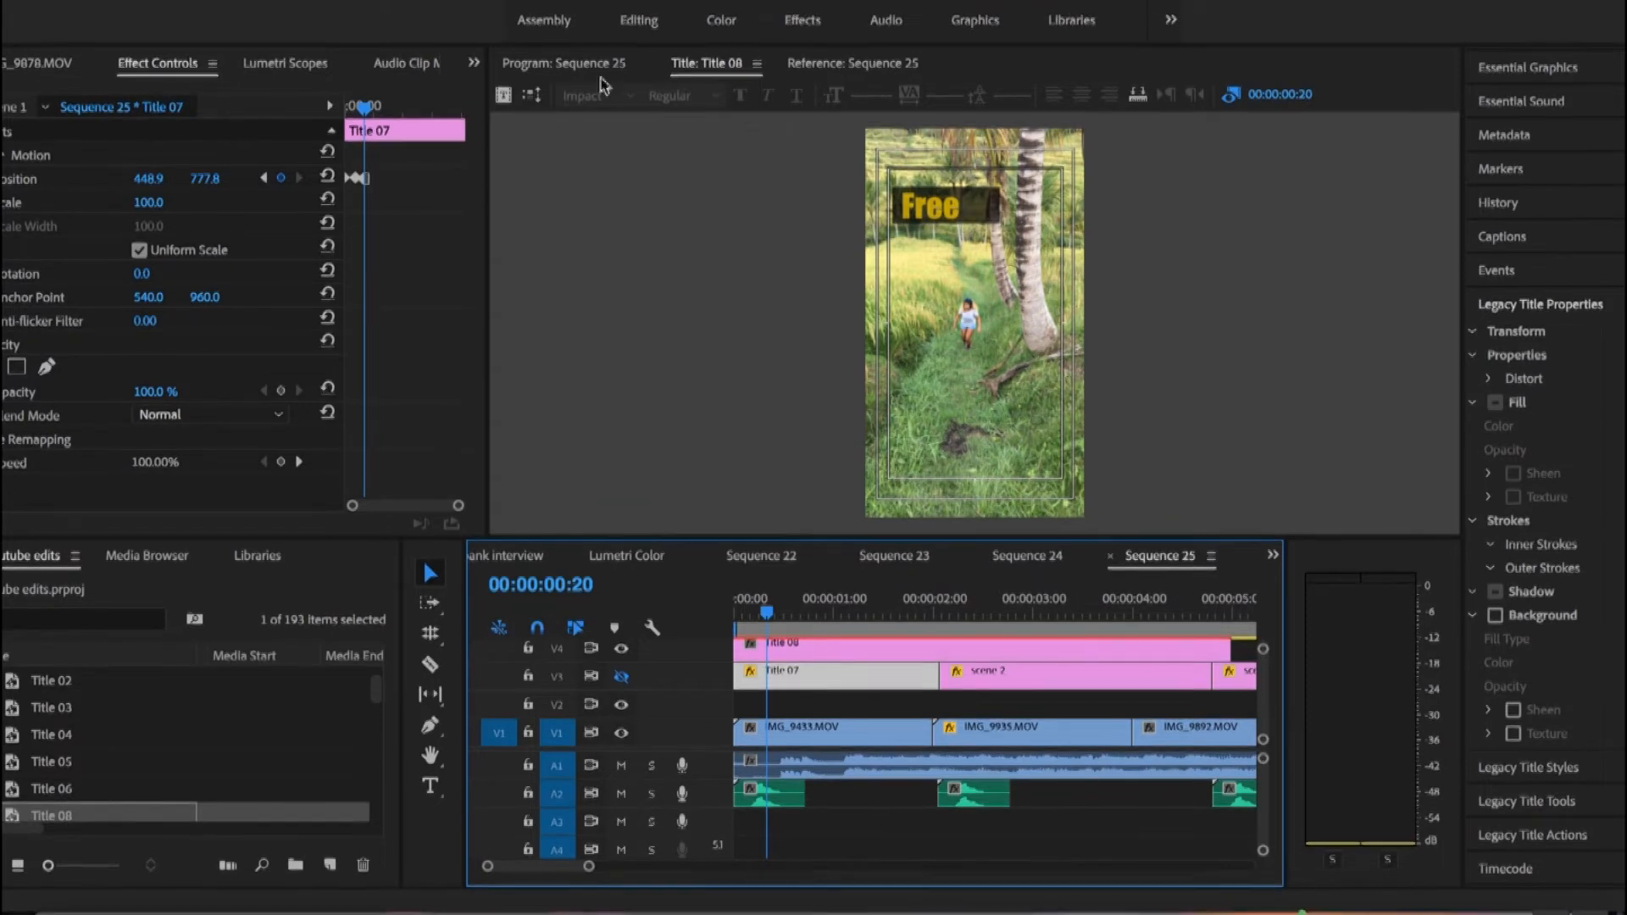
Step: Move Title 08 to the upper-left corner of the video frame at about 423, 739, and trim its clip to just past one second
click(564, 64)
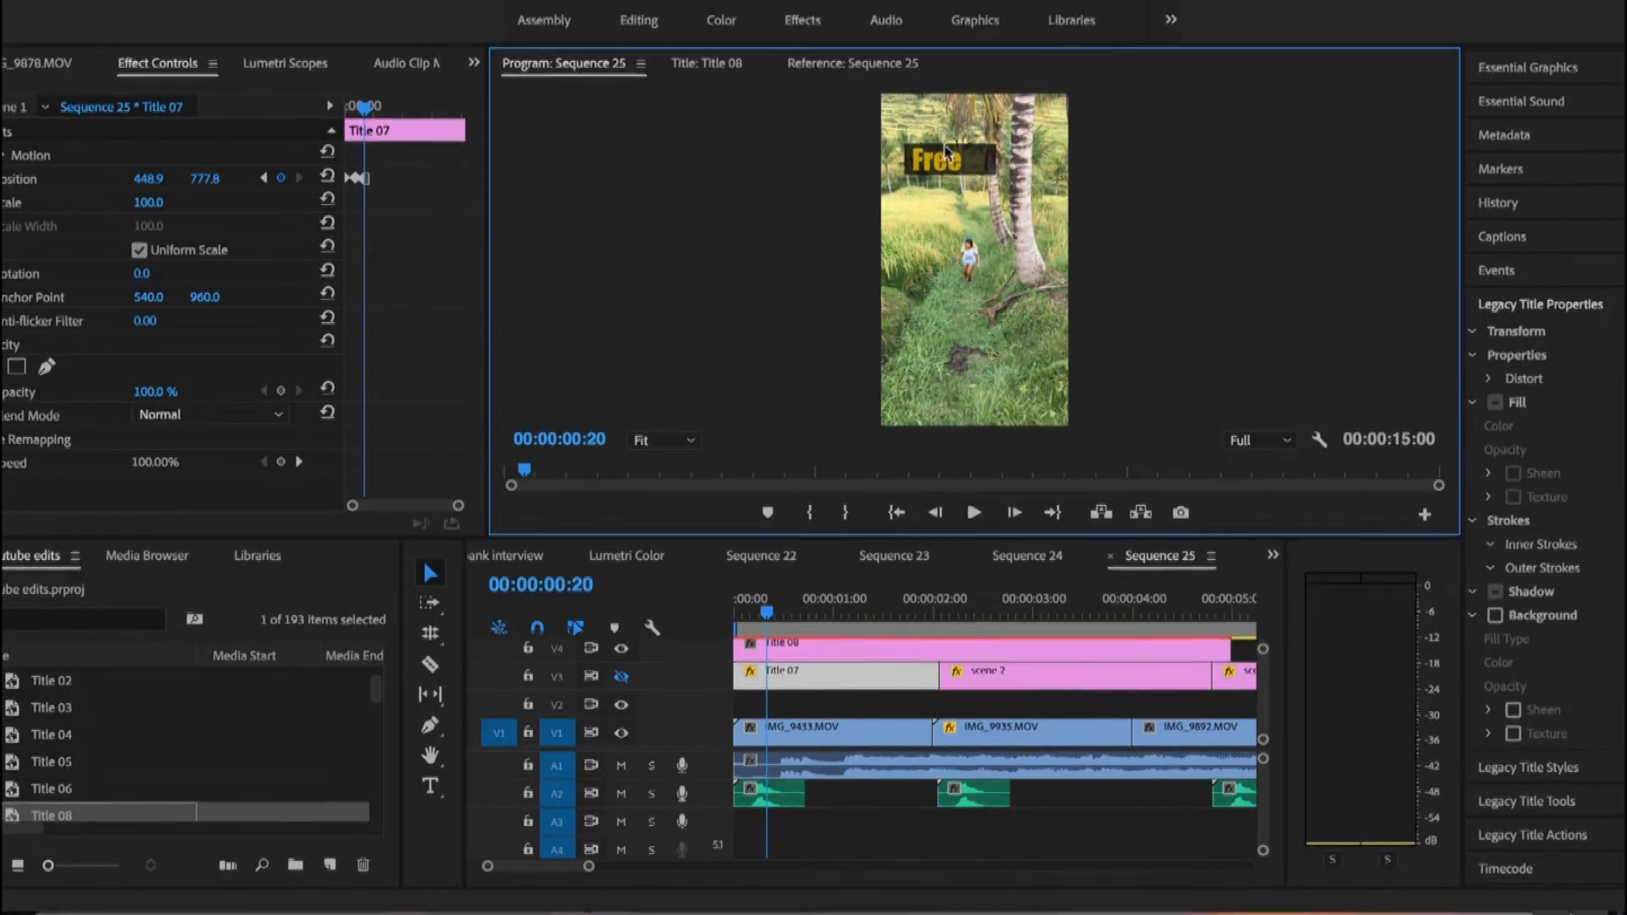
click(968, 164)
drag(968, 164, 963, 128)
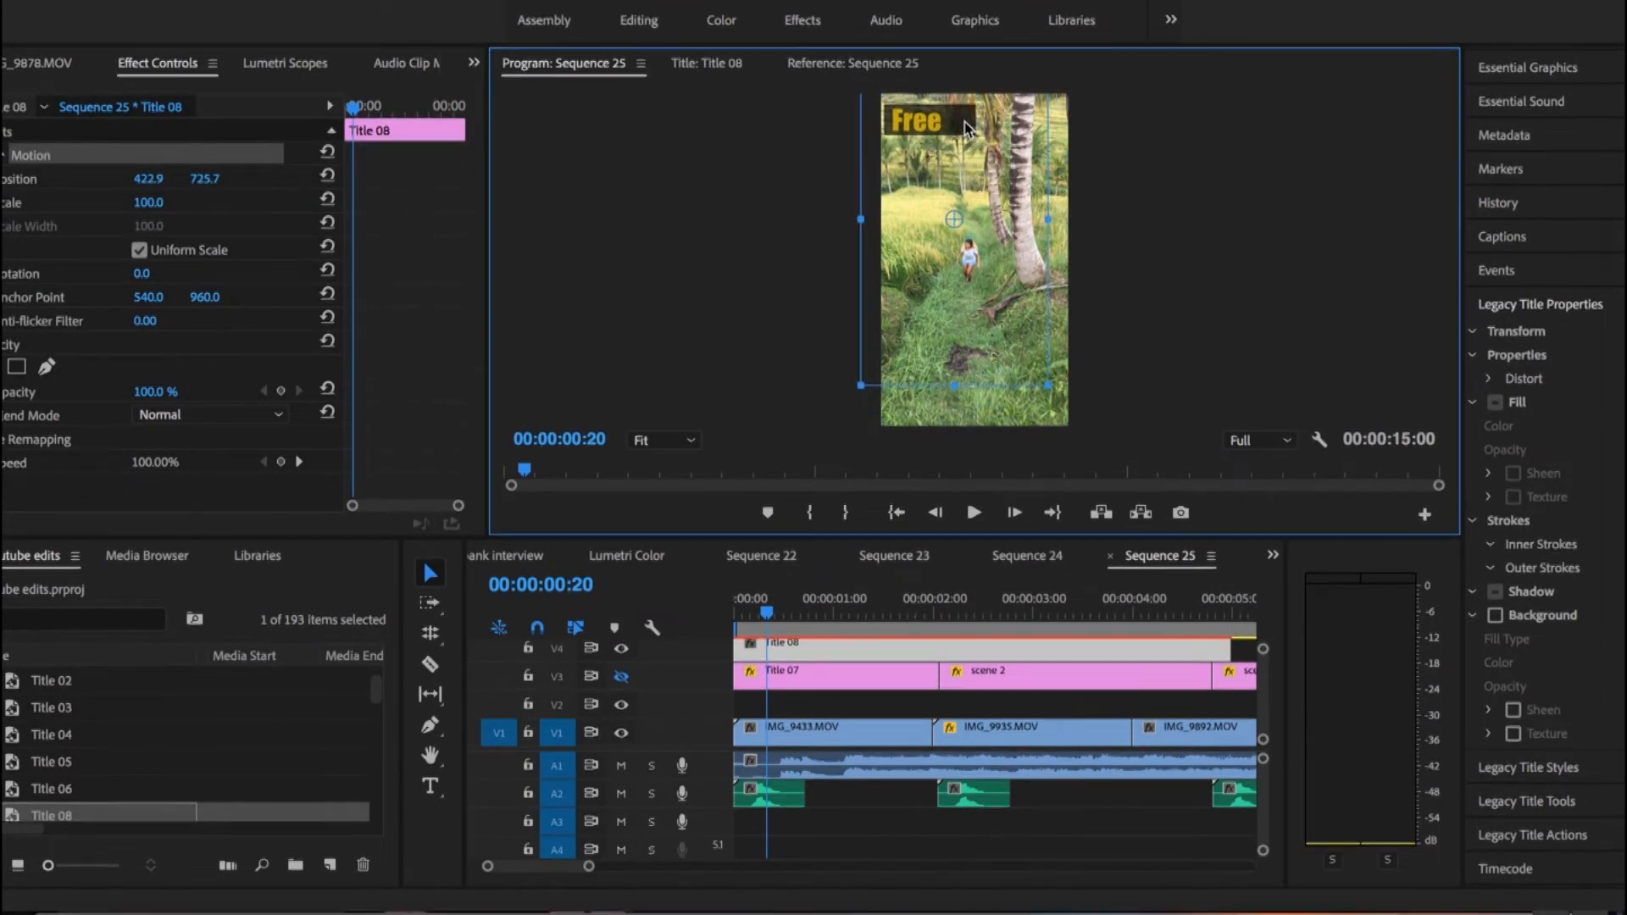
click(726, 213)
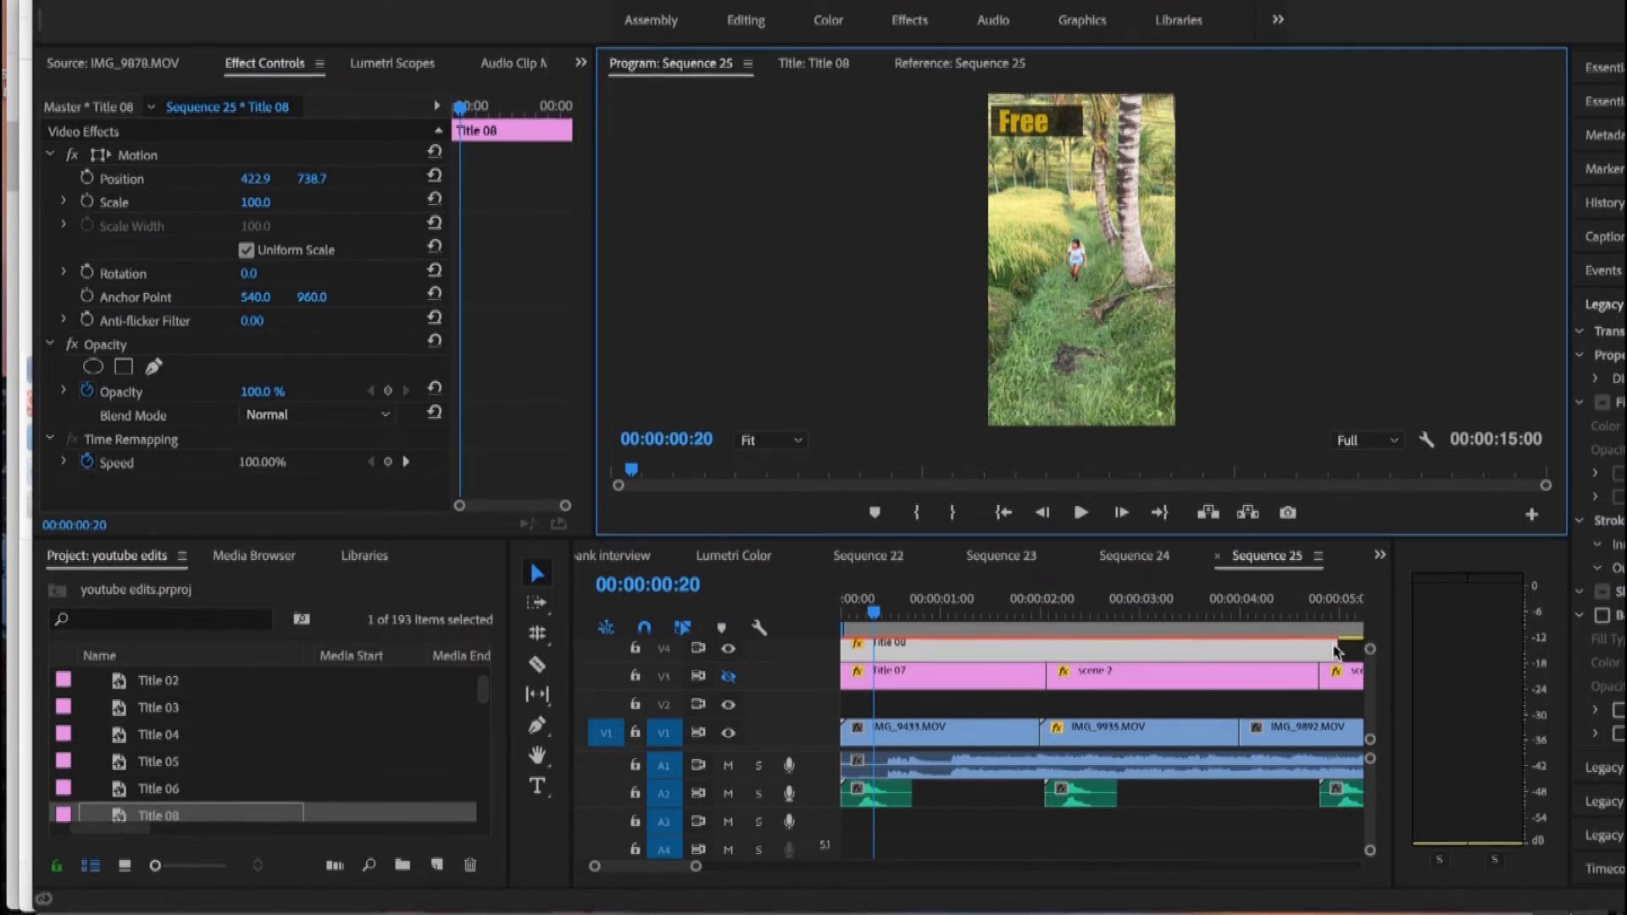
drag(1346, 647, 954, 648)
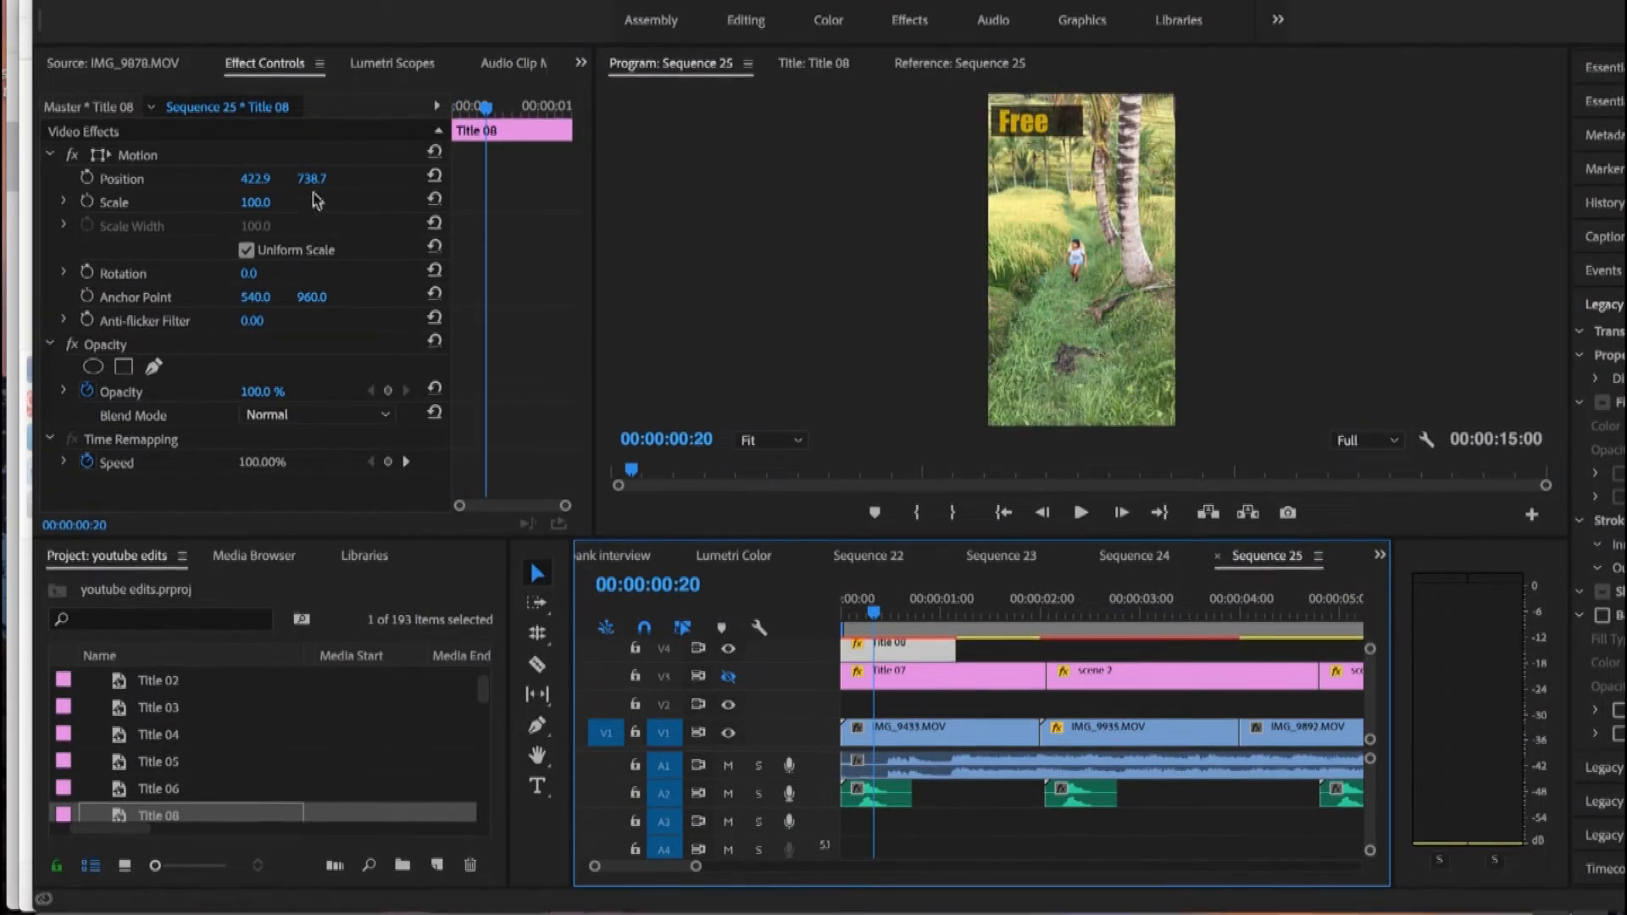
Step: Move Title 08 off-frame with a horizontal position of -137.1, and add a starting Position keyframe at 00:00:00:00
drag(253, 180, 1, 180)
drag(258, 179, 258, 179)
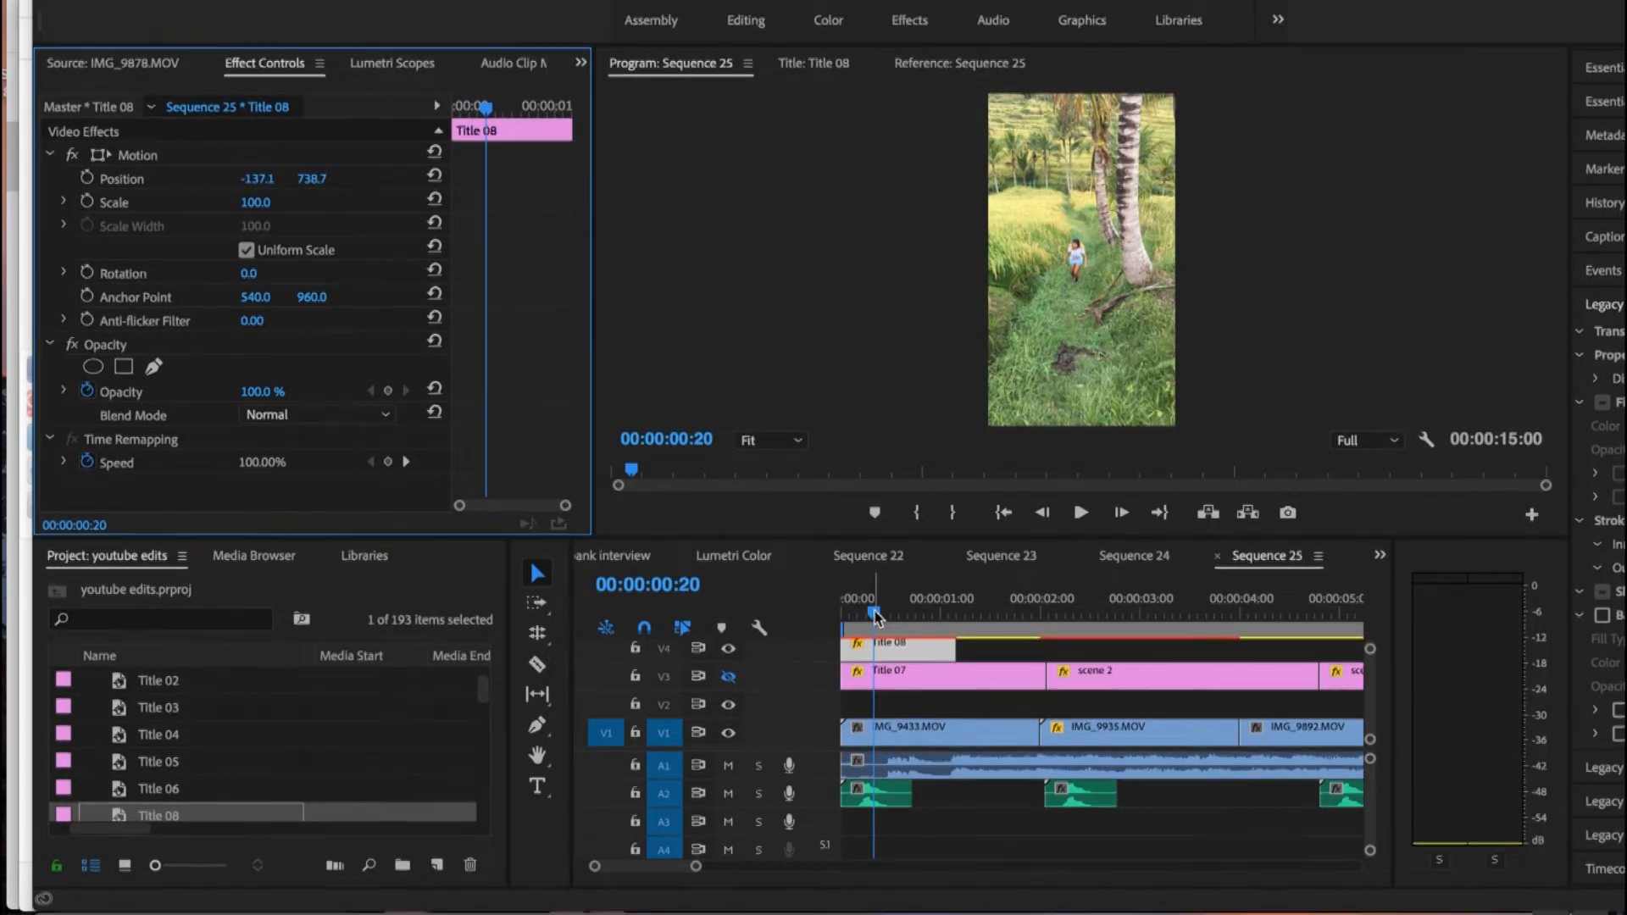
click(841, 610)
click(837, 610)
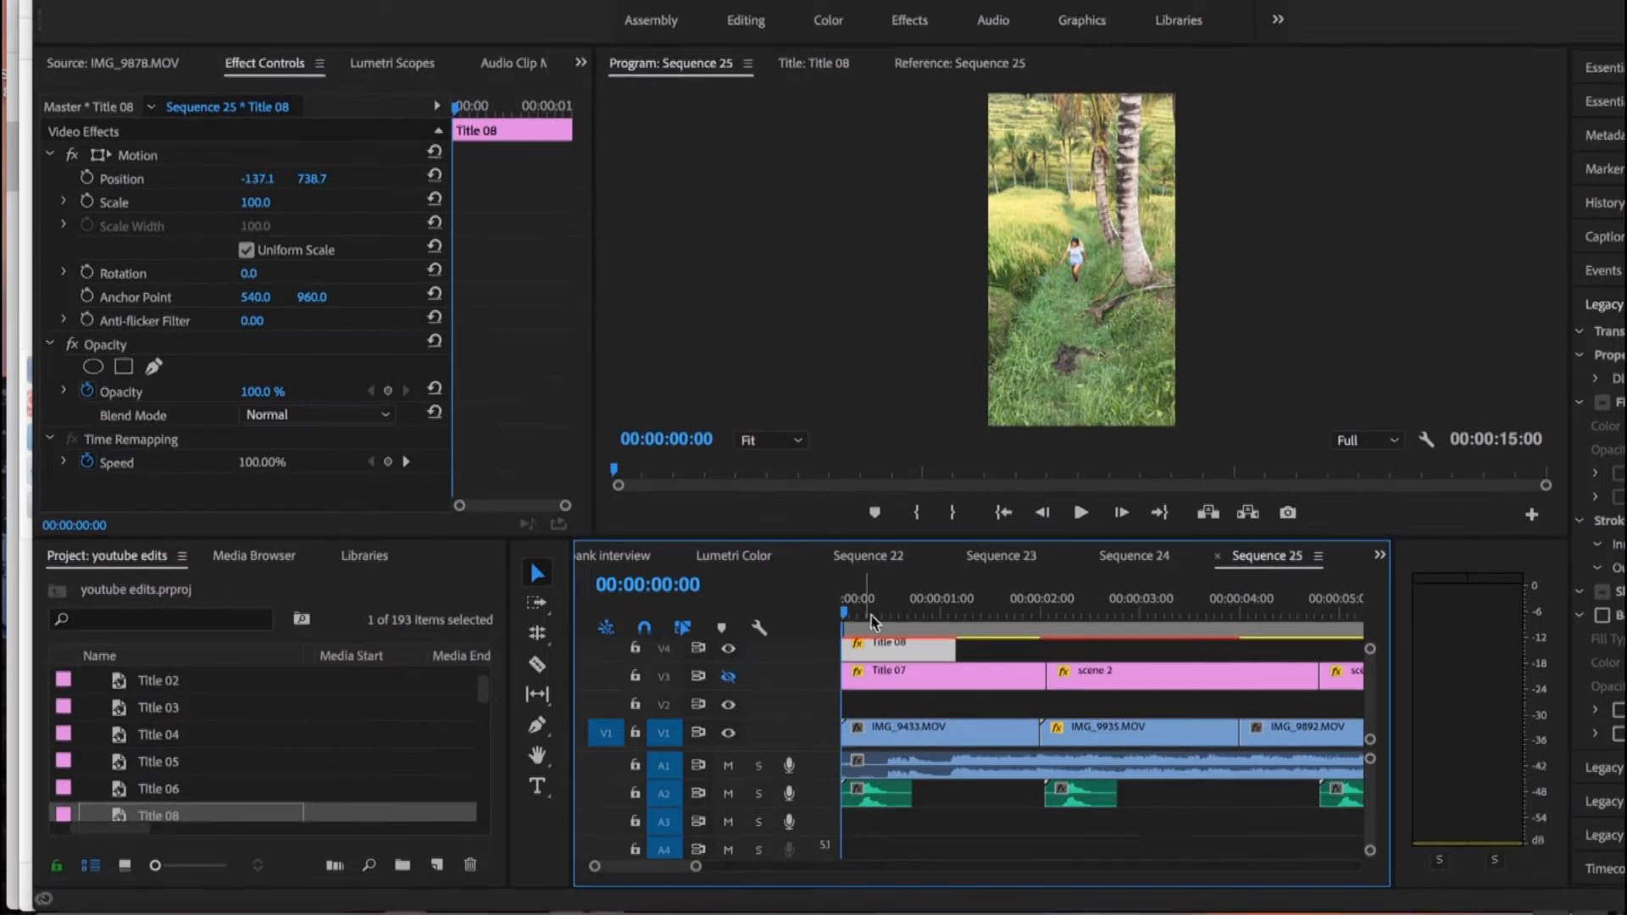
click(444, 115)
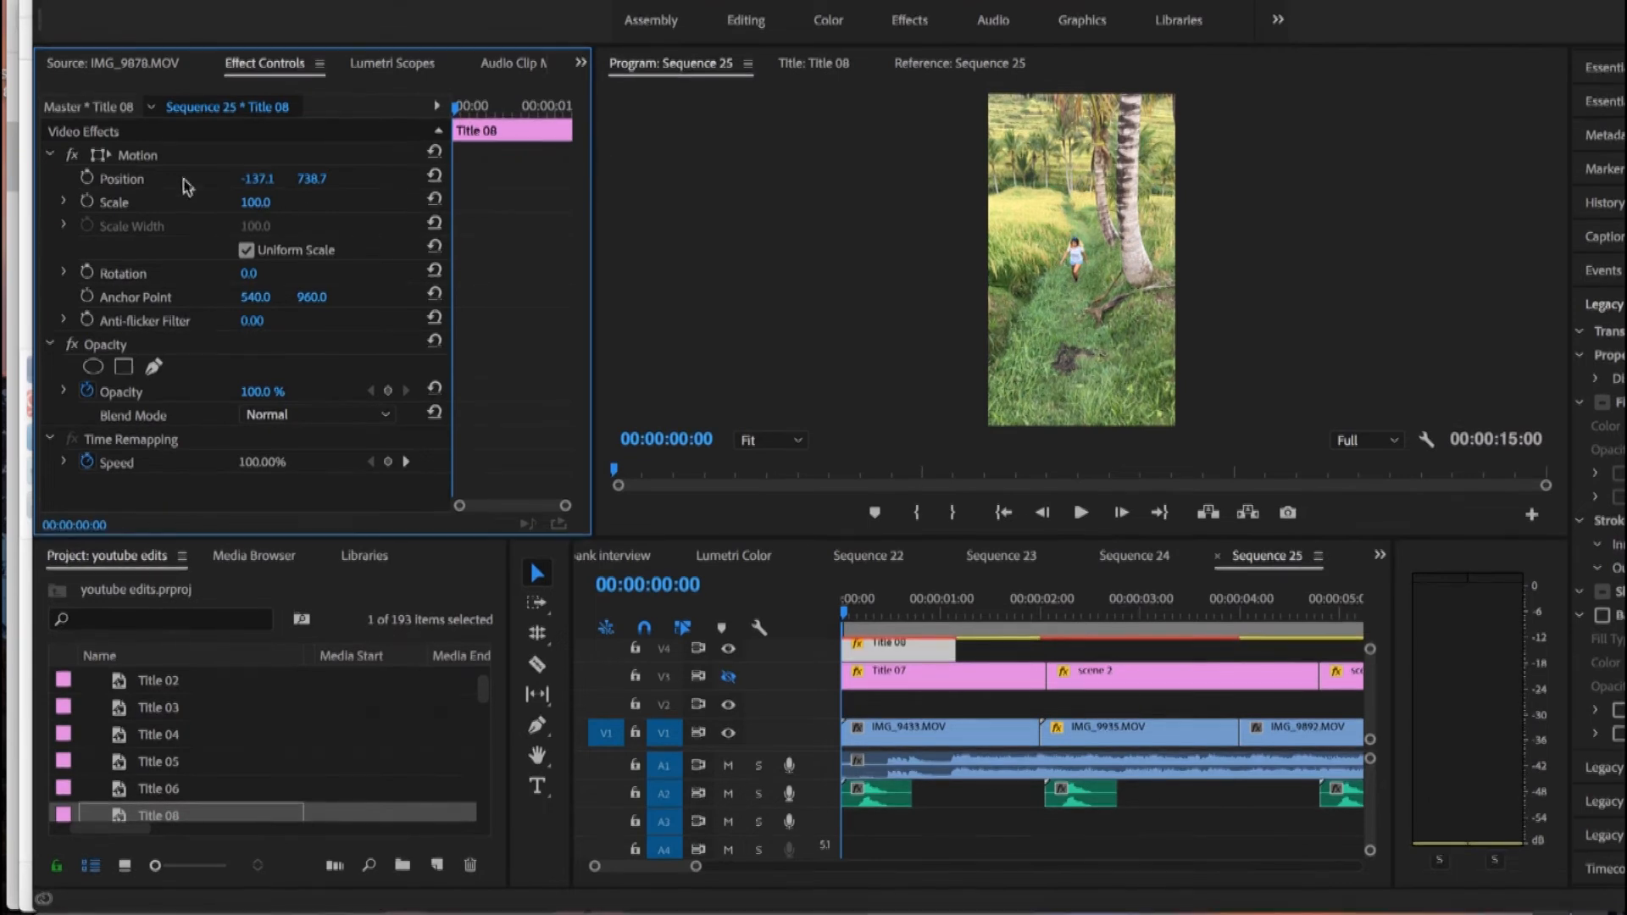
click(87, 178)
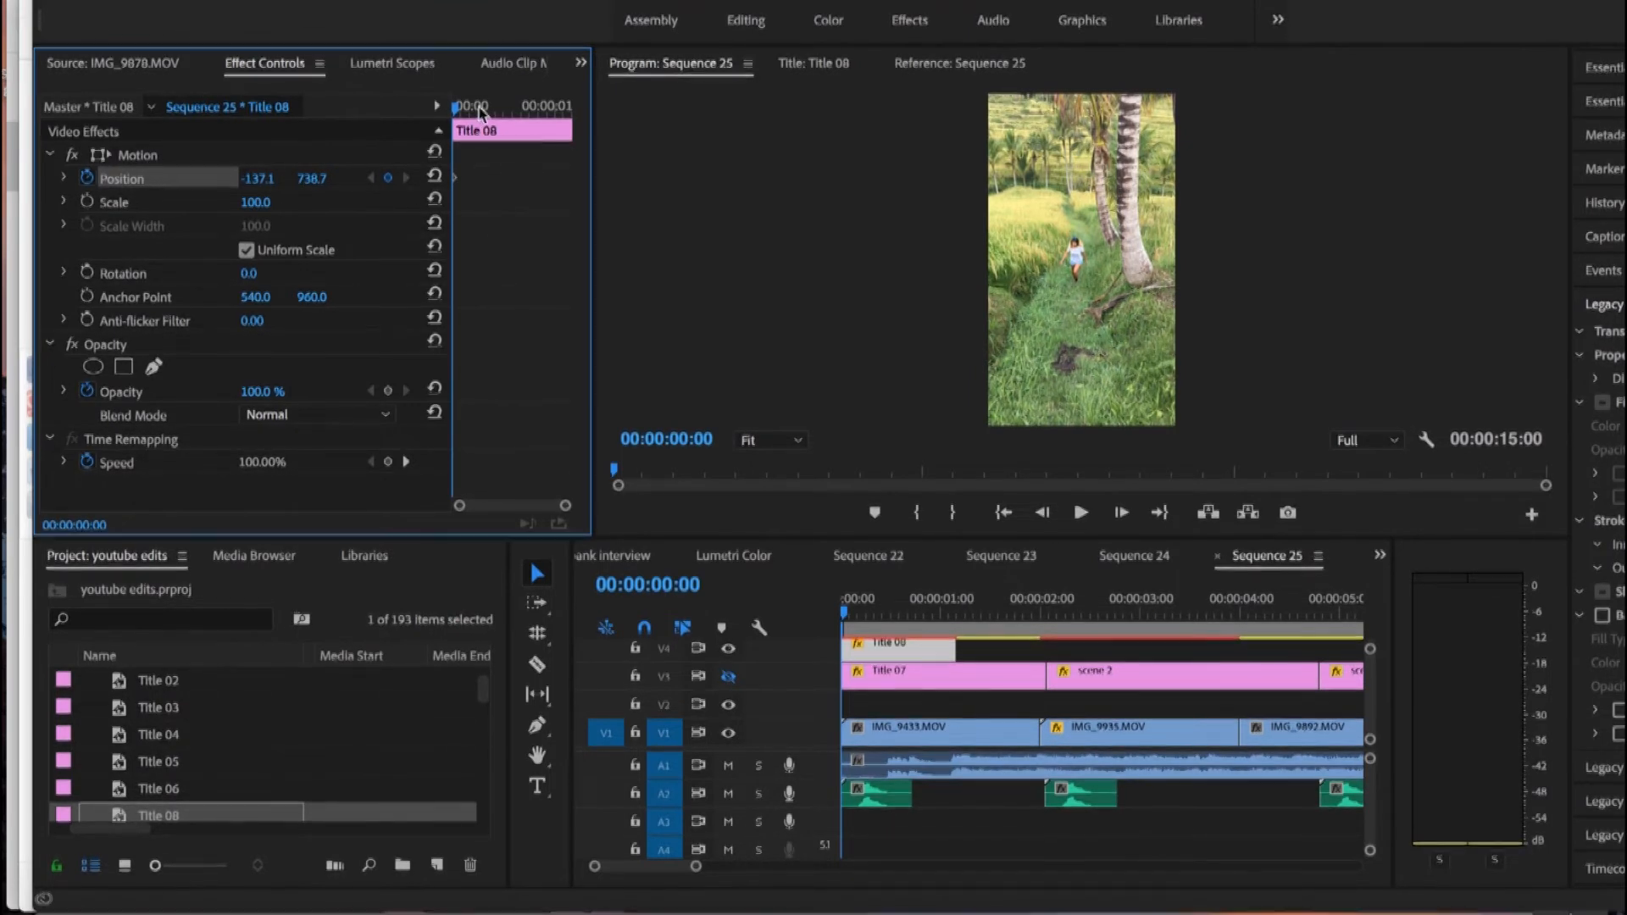
Step: Add a Position keyframe at 00:00:00:10 with horizontal position 428.9, and shift that keyframe closer to the first one
drag(456, 110, 468, 116)
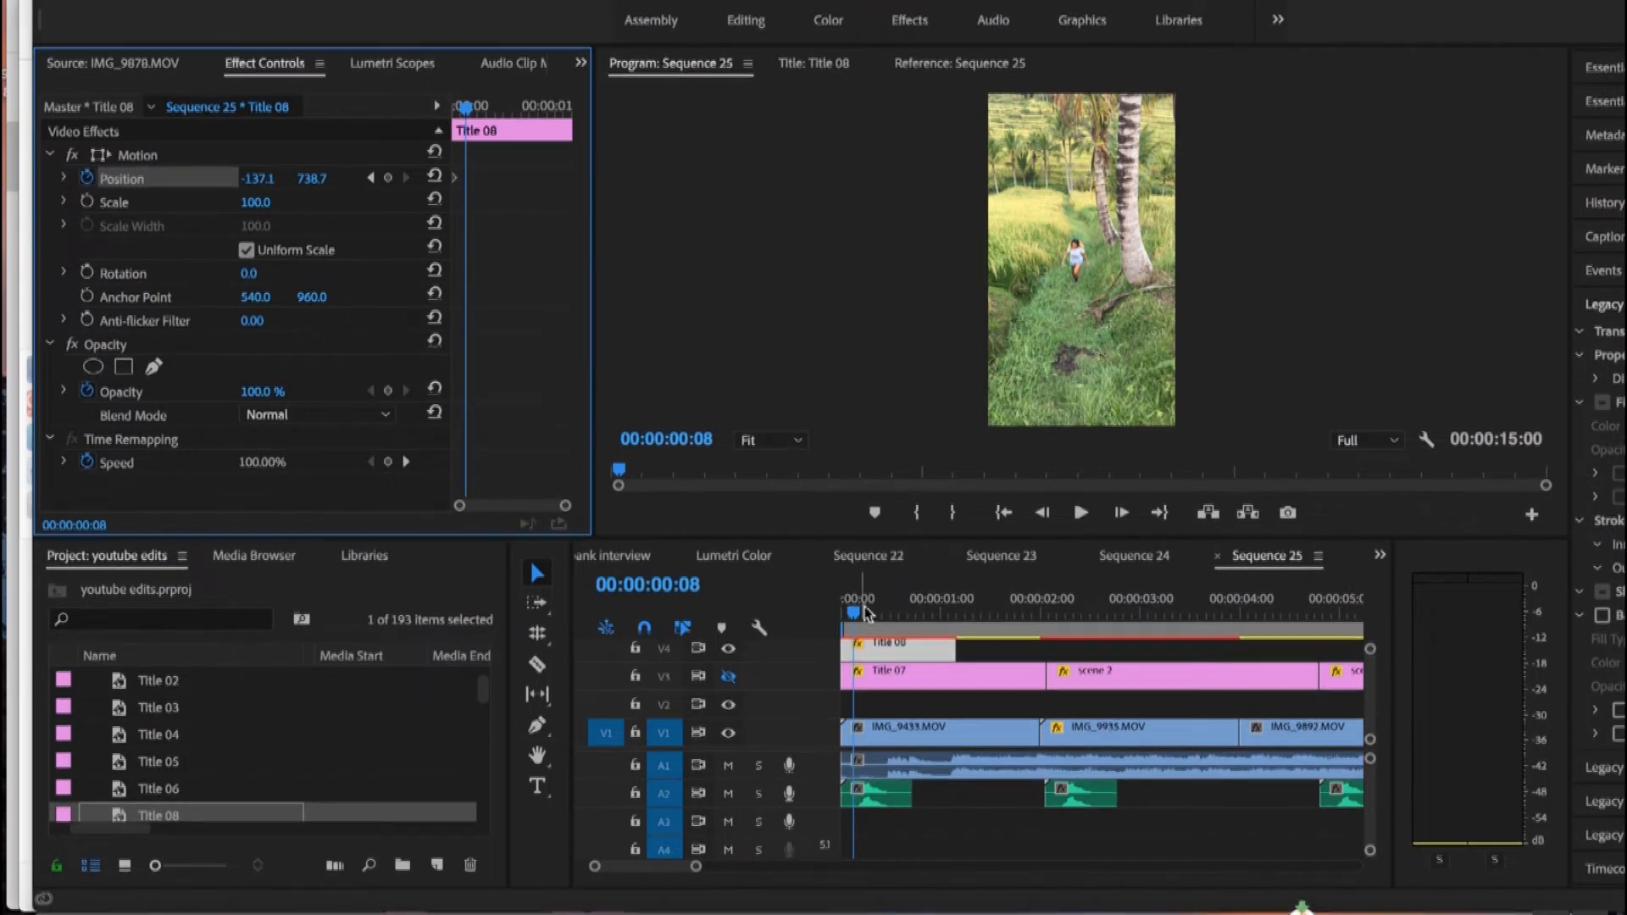
drag(465, 107, 473, 113)
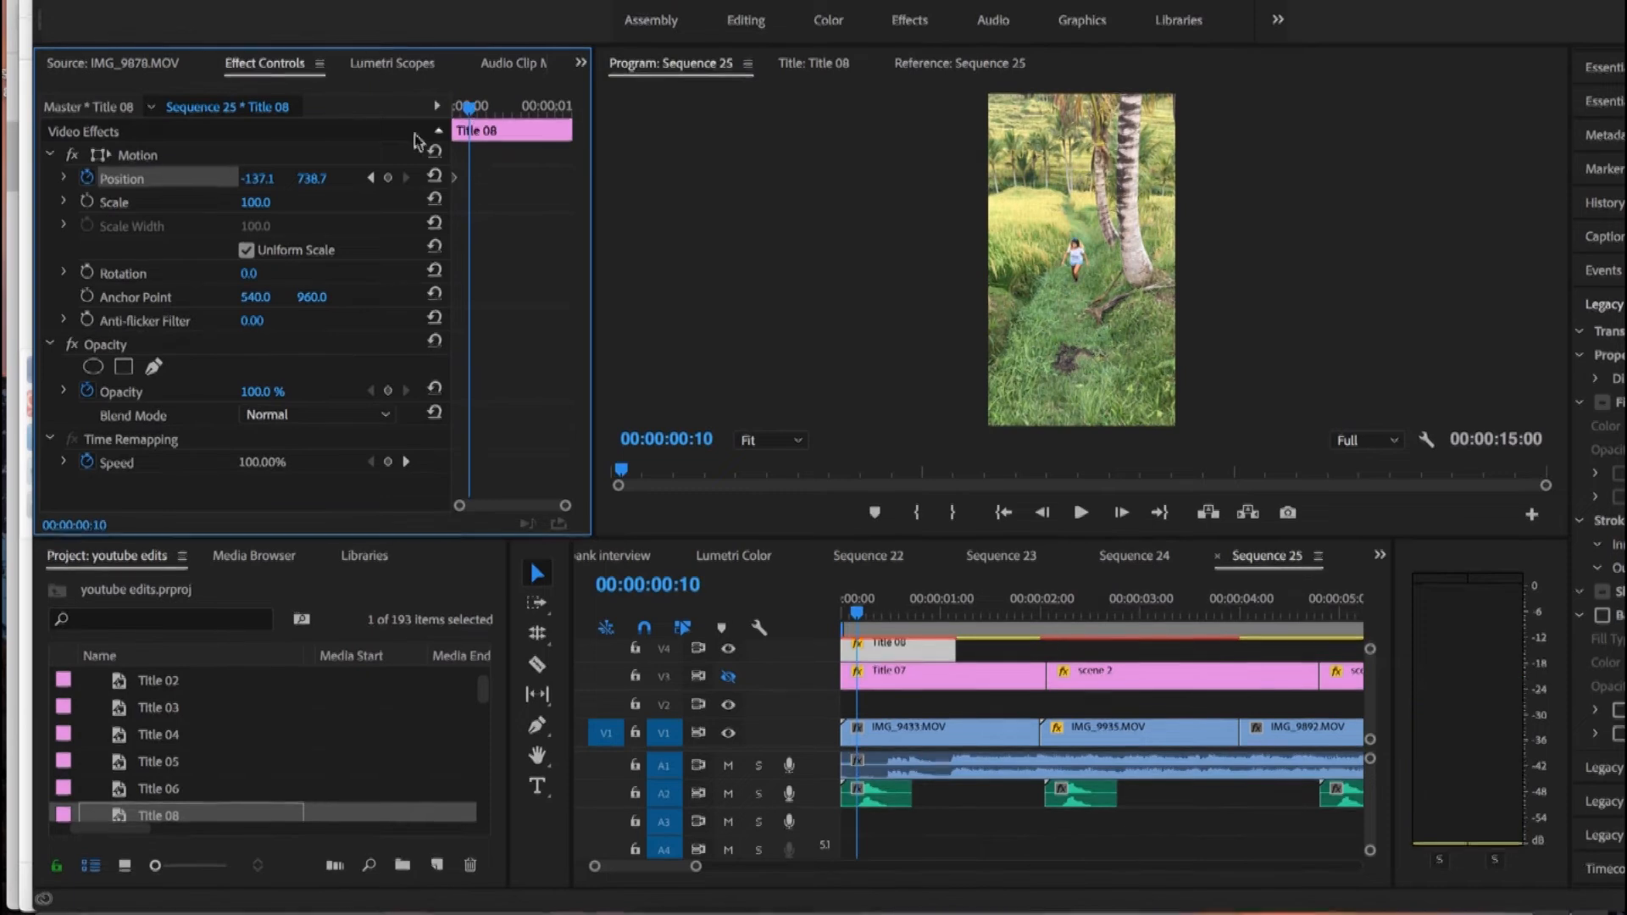
drag(256, 180, 736, 181)
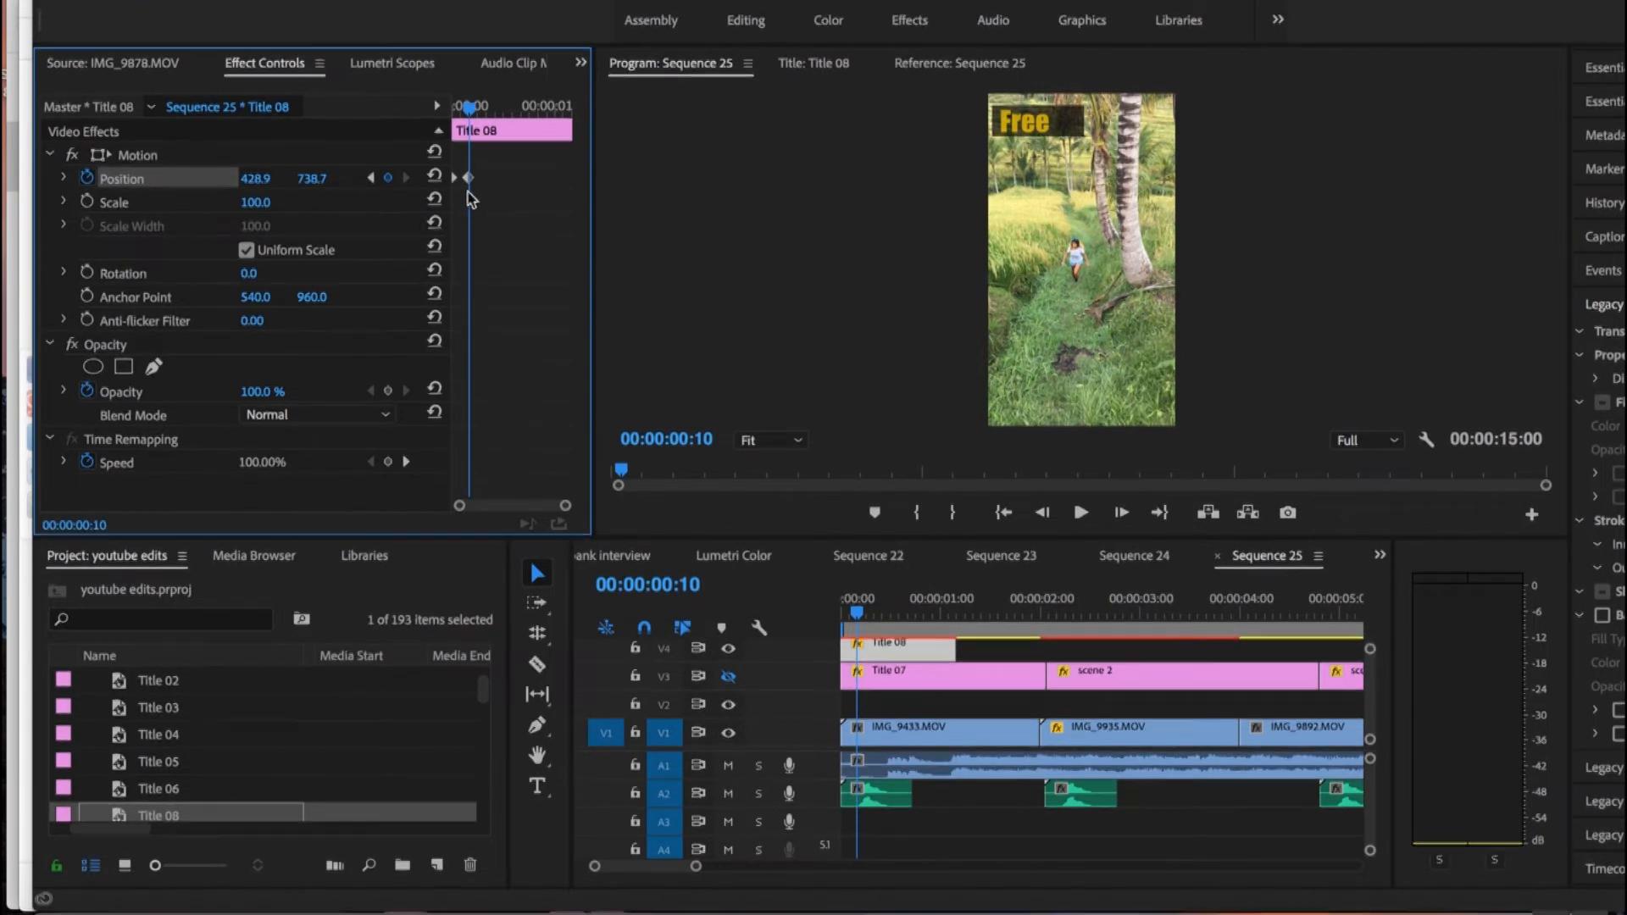
click(467, 179)
drag(467, 180, 462, 180)
Step: Paste a copy of the on-screen Position keyframe at 00:00:01:02 to hold the title in place
drag(471, 106, 500, 117)
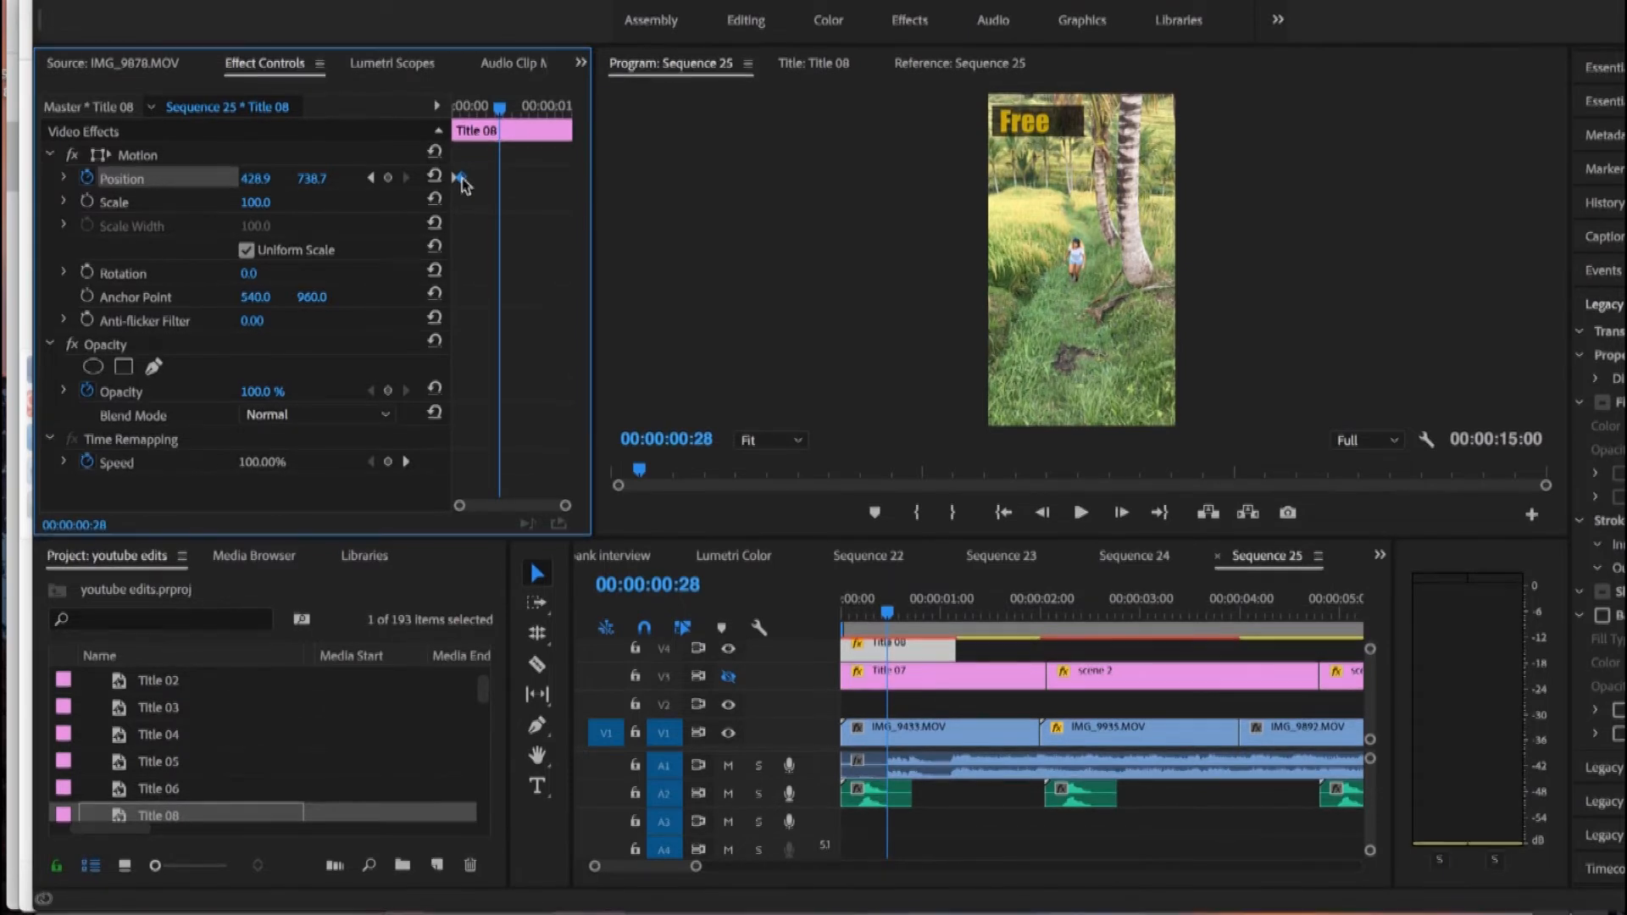
drag(502, 119, 493, 117)
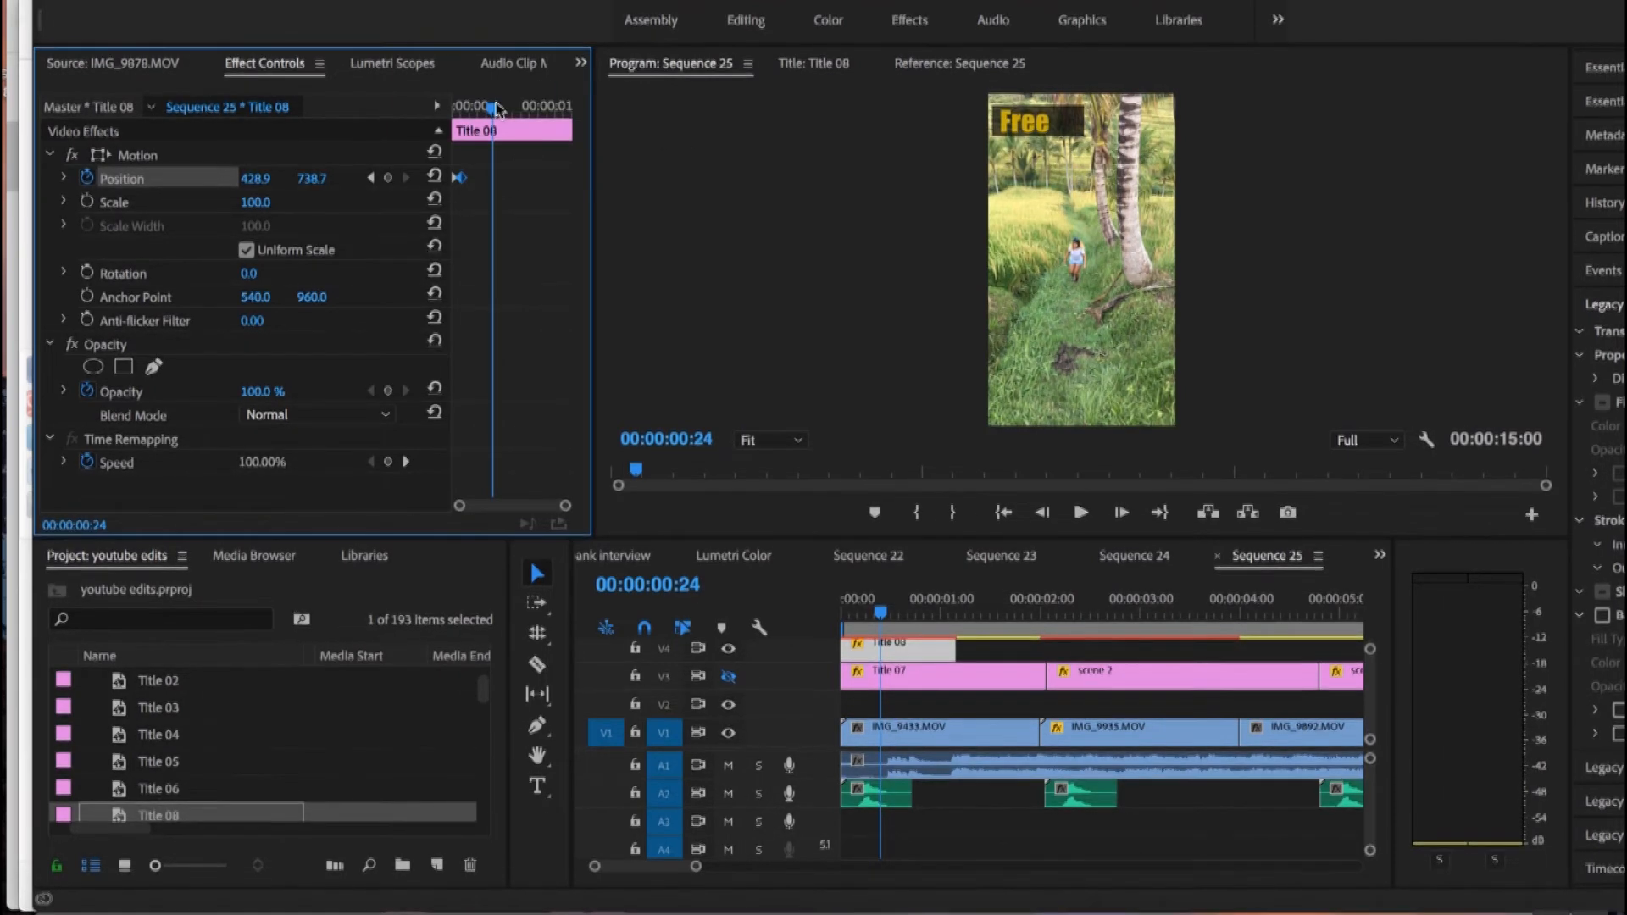
drag(498, 108, 560, 123)
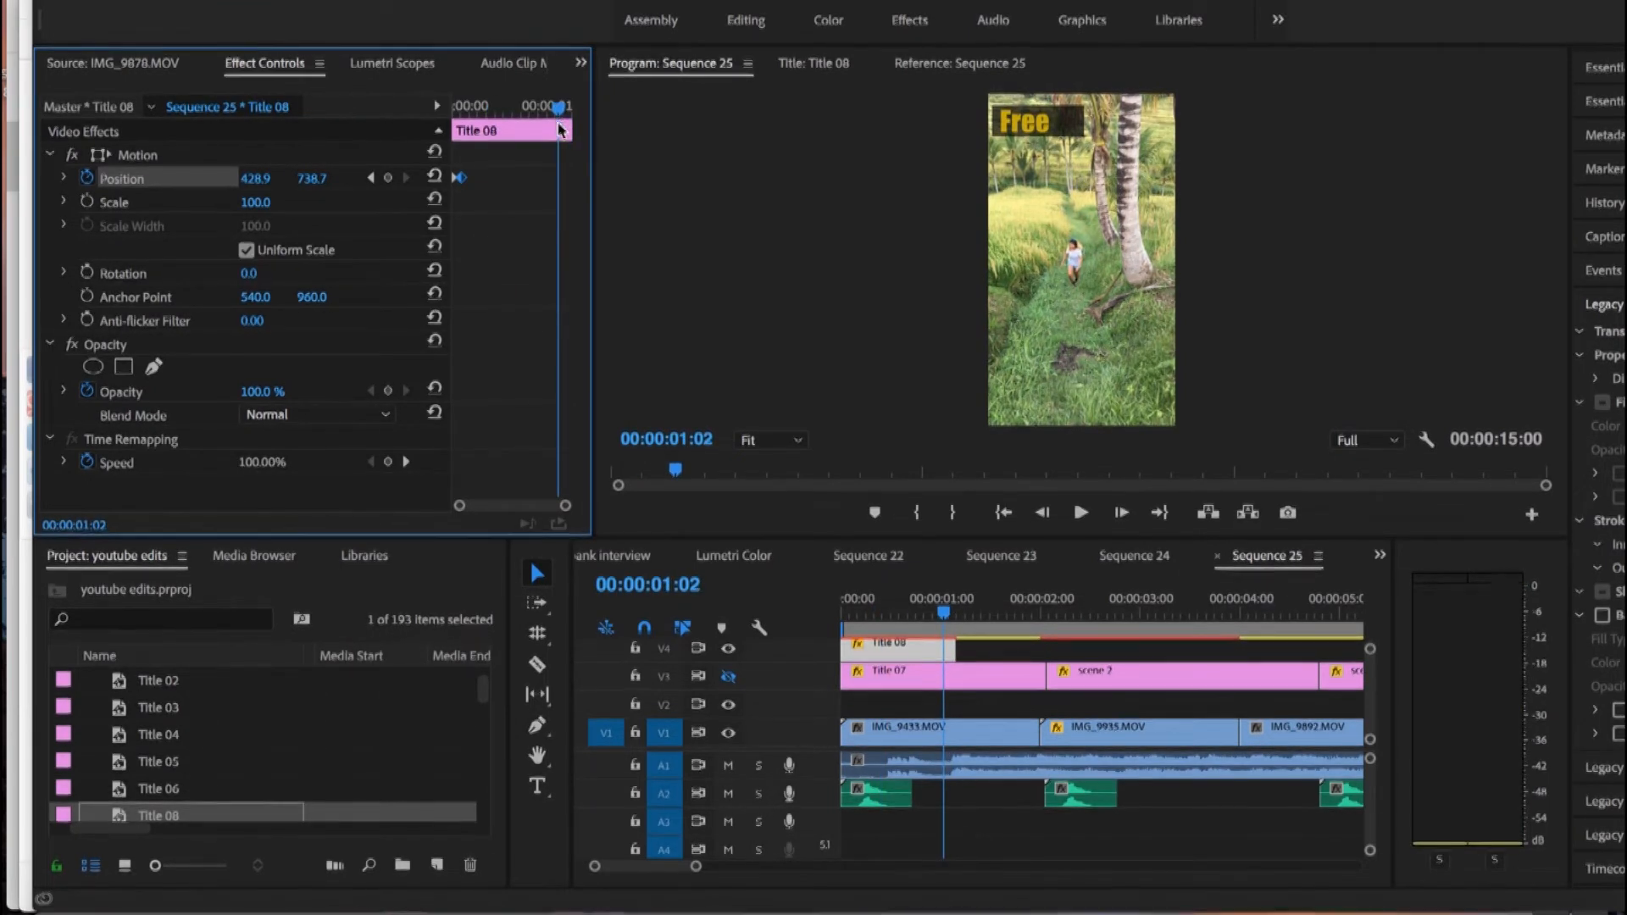
key(super+v)
Step: Paste a copy of the off-screen starting Position keyframe at 00:00:01:06, and bring the last two keyframes closer together
click(454, 181)
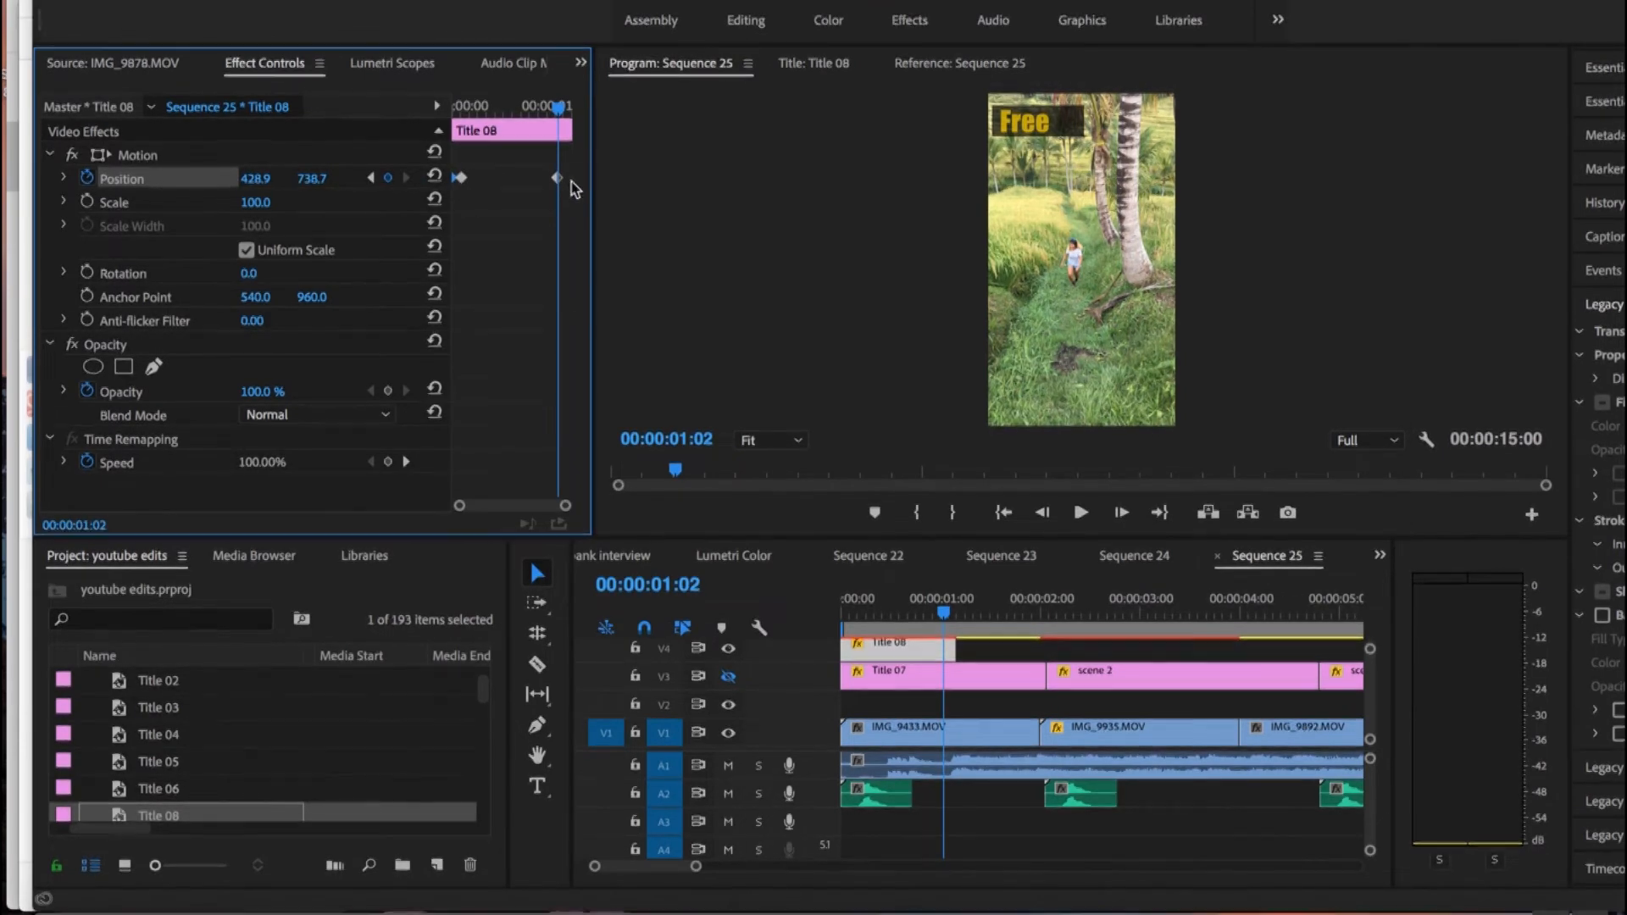
drag(566, 124, 570, 117)
key(super+v)
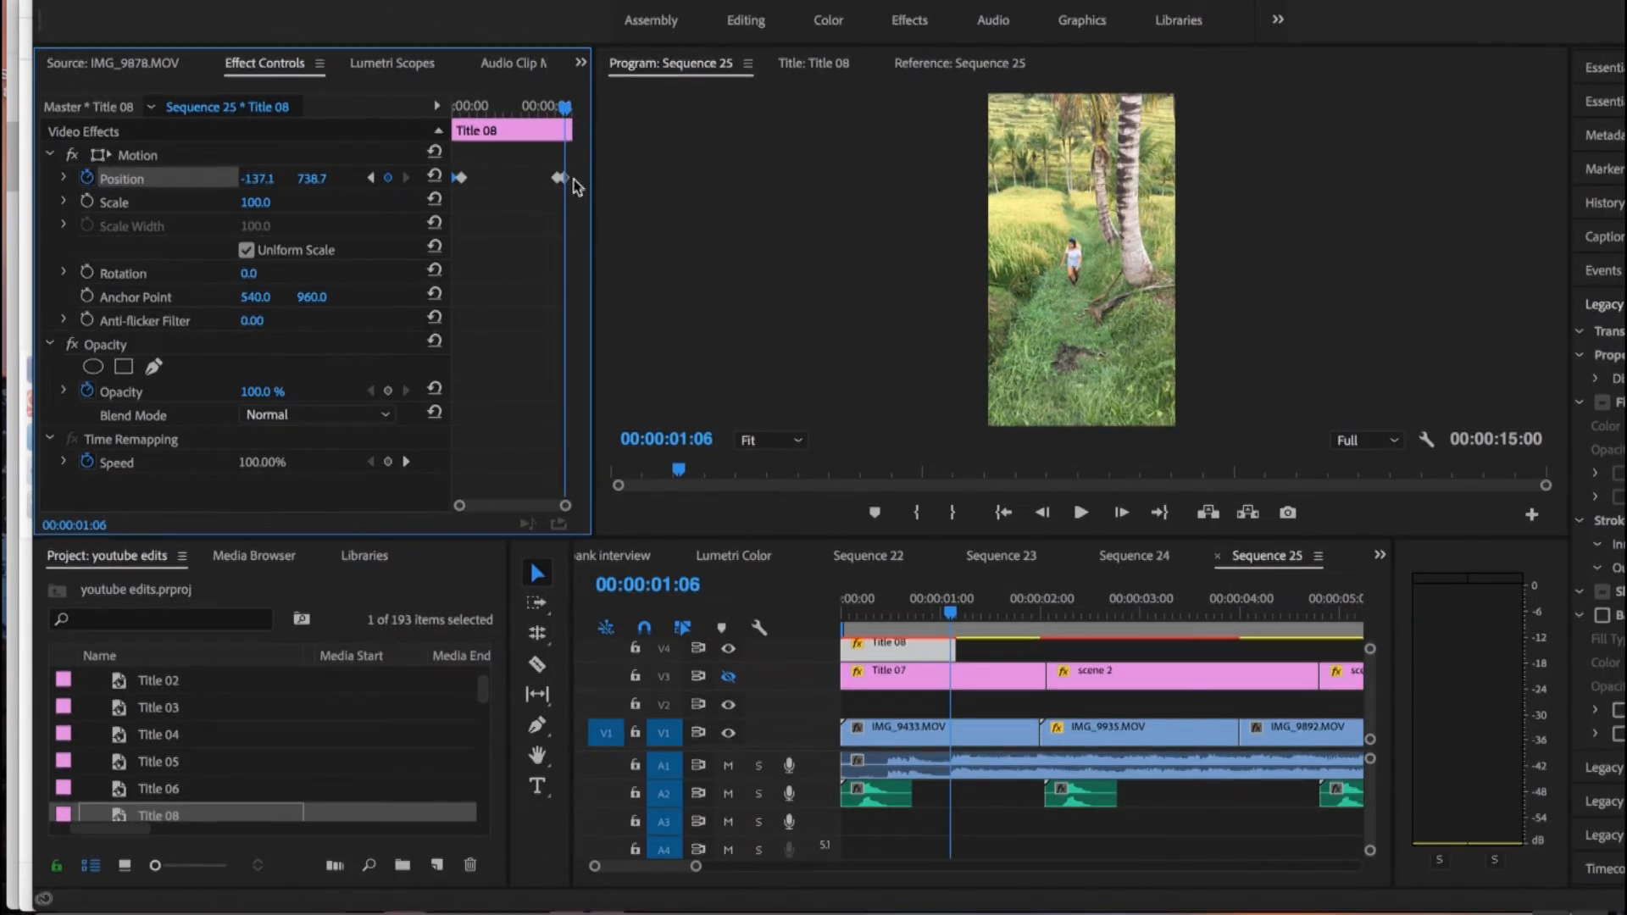
mouse_move(565, 178)
mouse_down()
mouse_move(579, 187)
mouse_move(559, 187)
mouse_up()
Step: Play back Sequence 25 from the start to check the title's slide-in and slide-out animation
drag(565, 108, 325, 108)
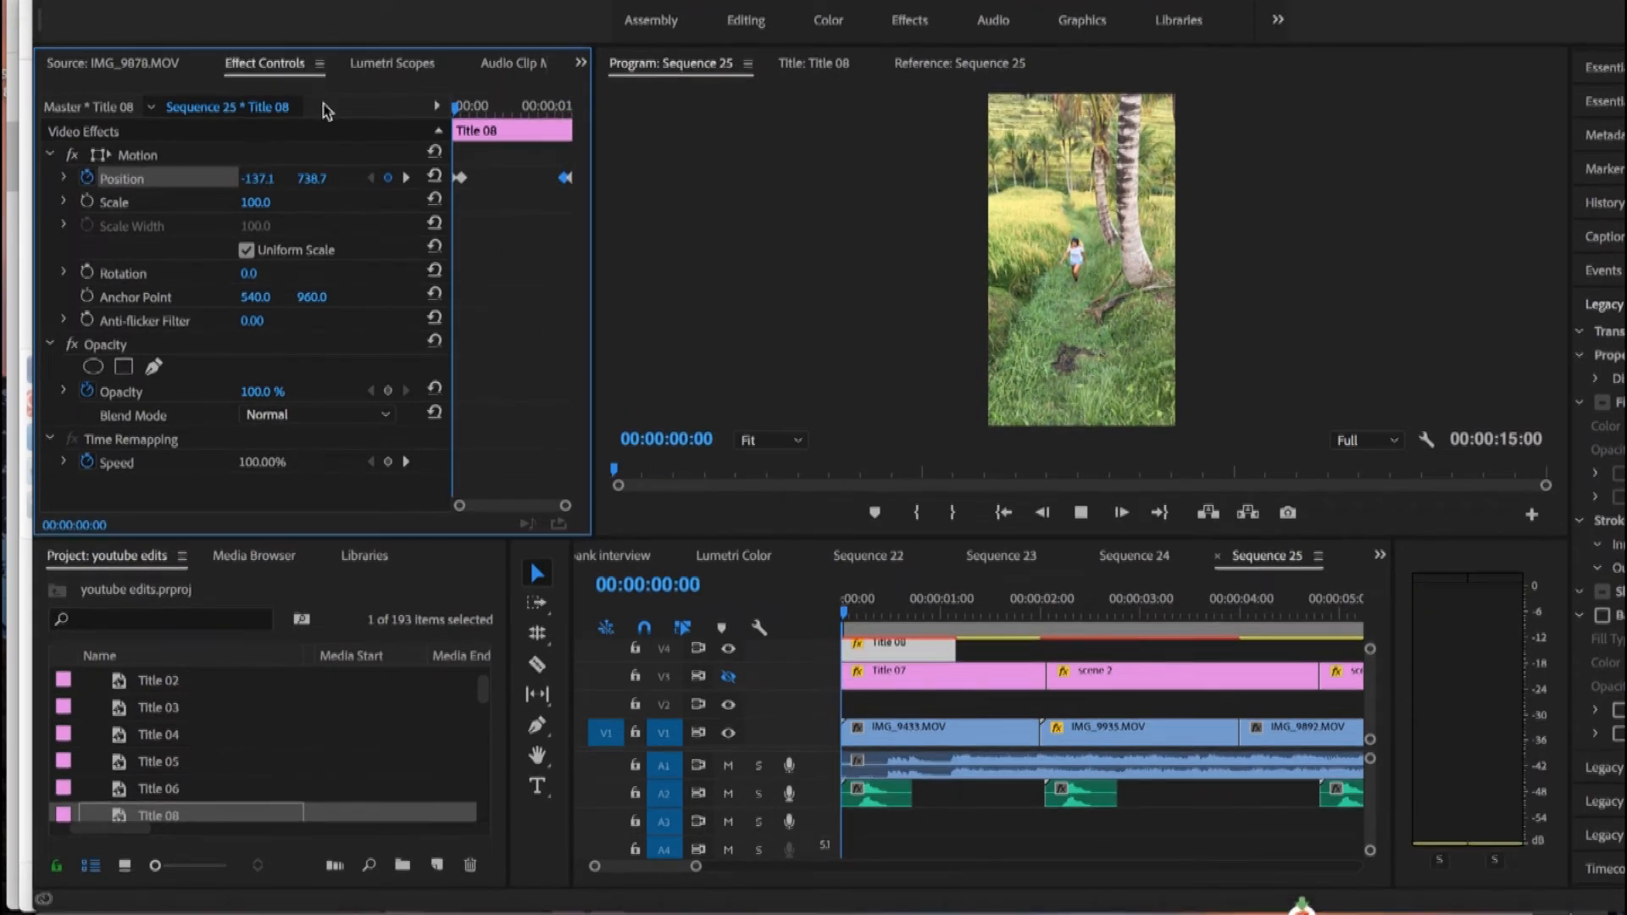
key(space)
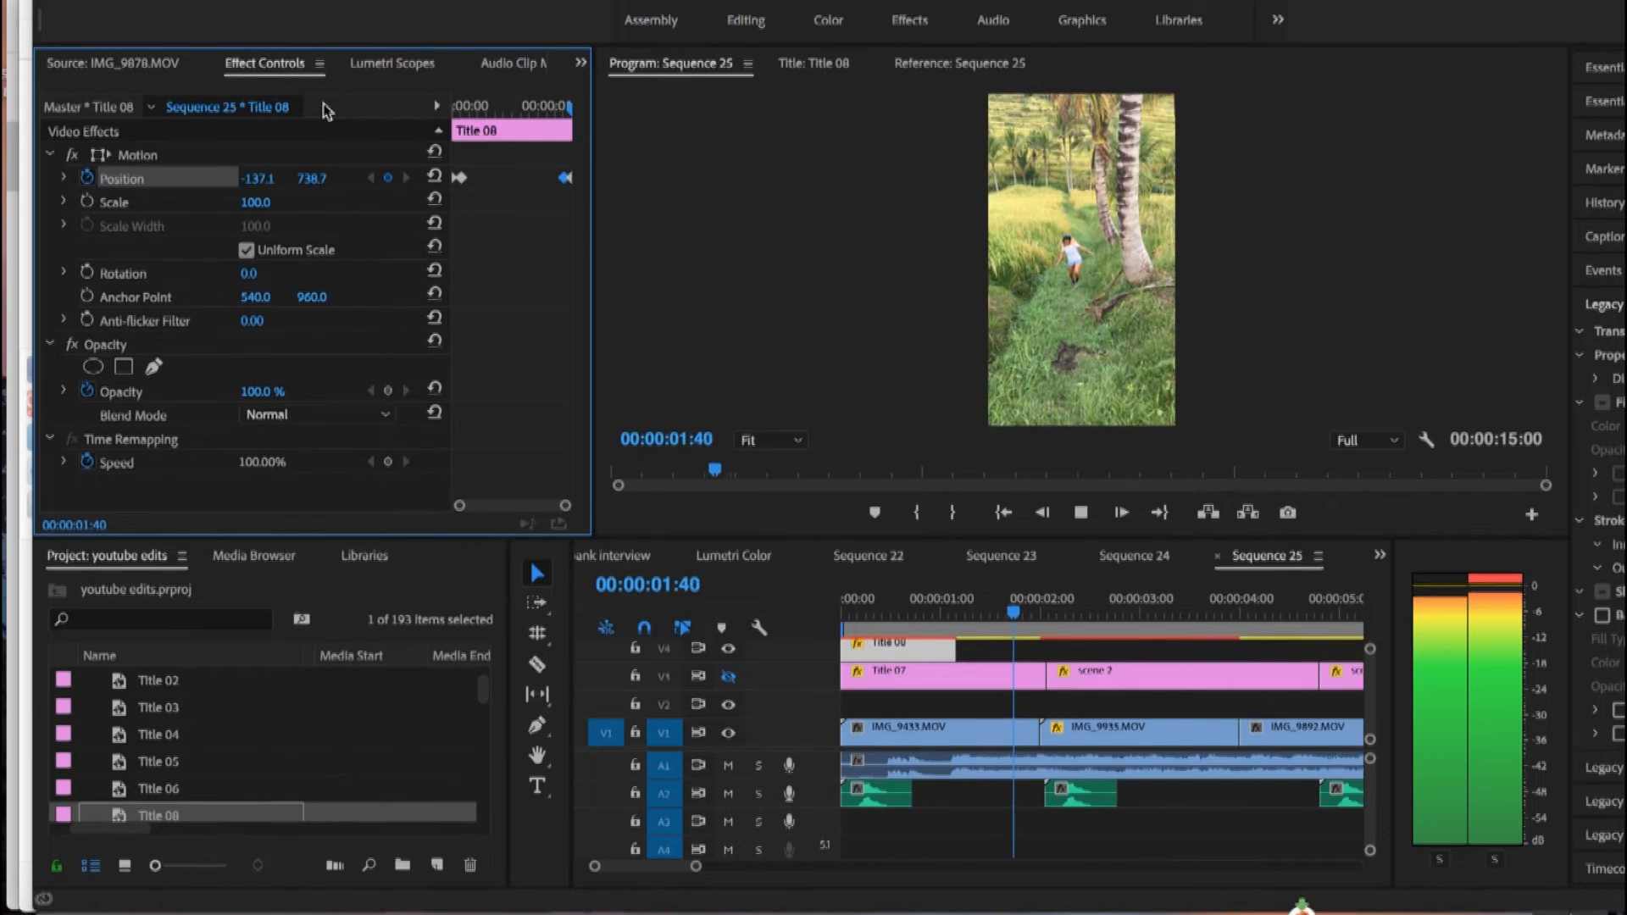
key(space)
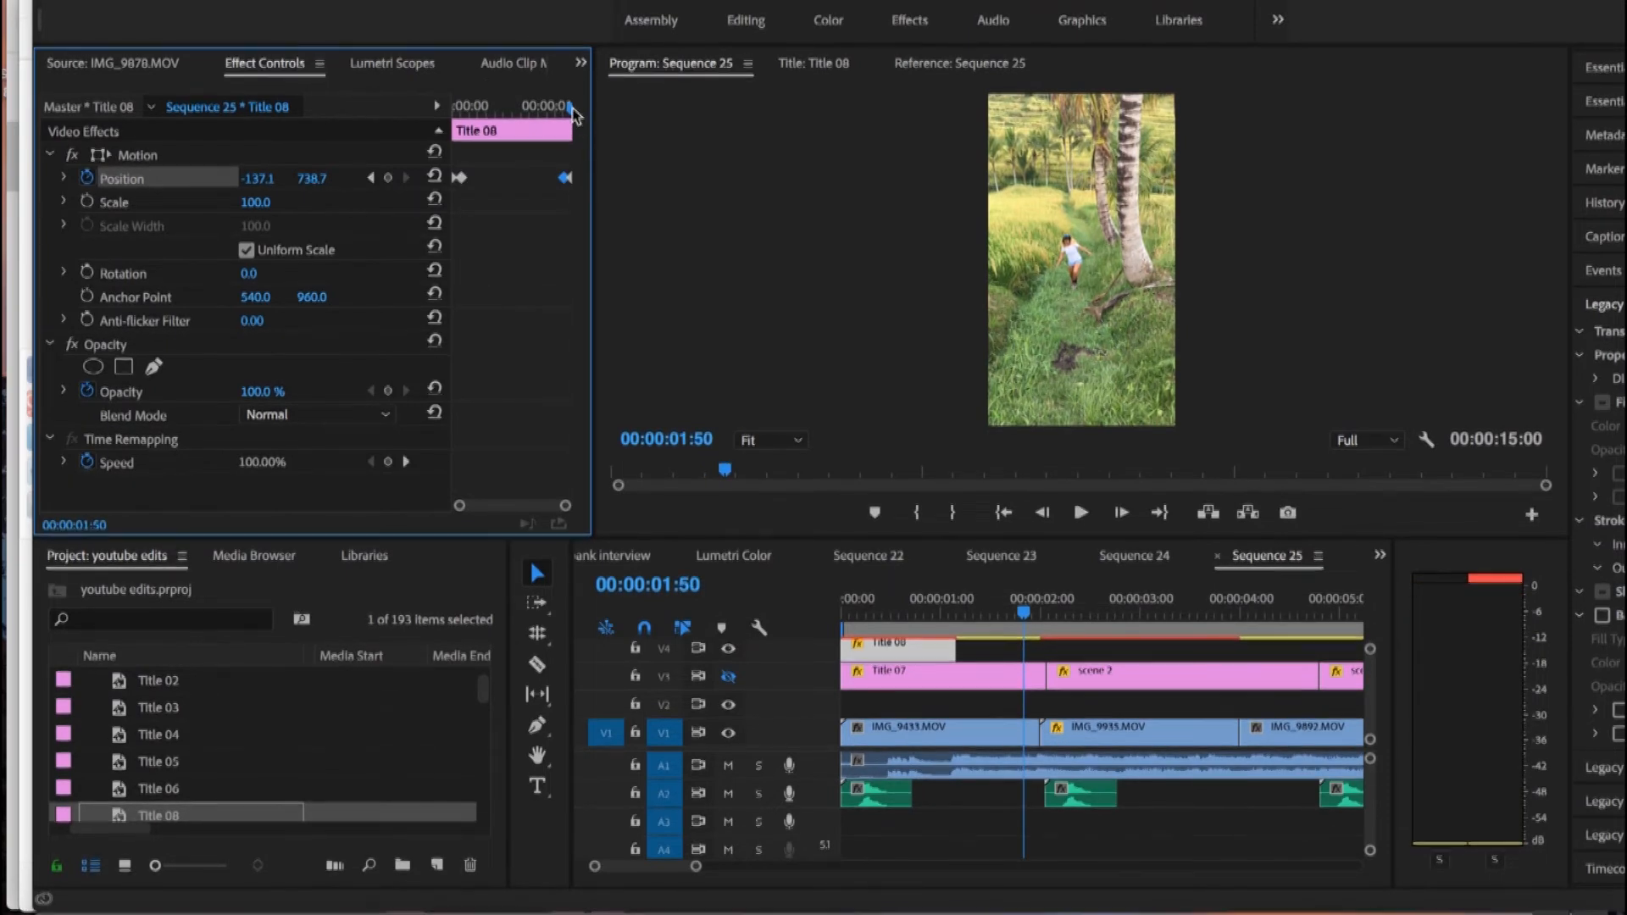
key(Home)
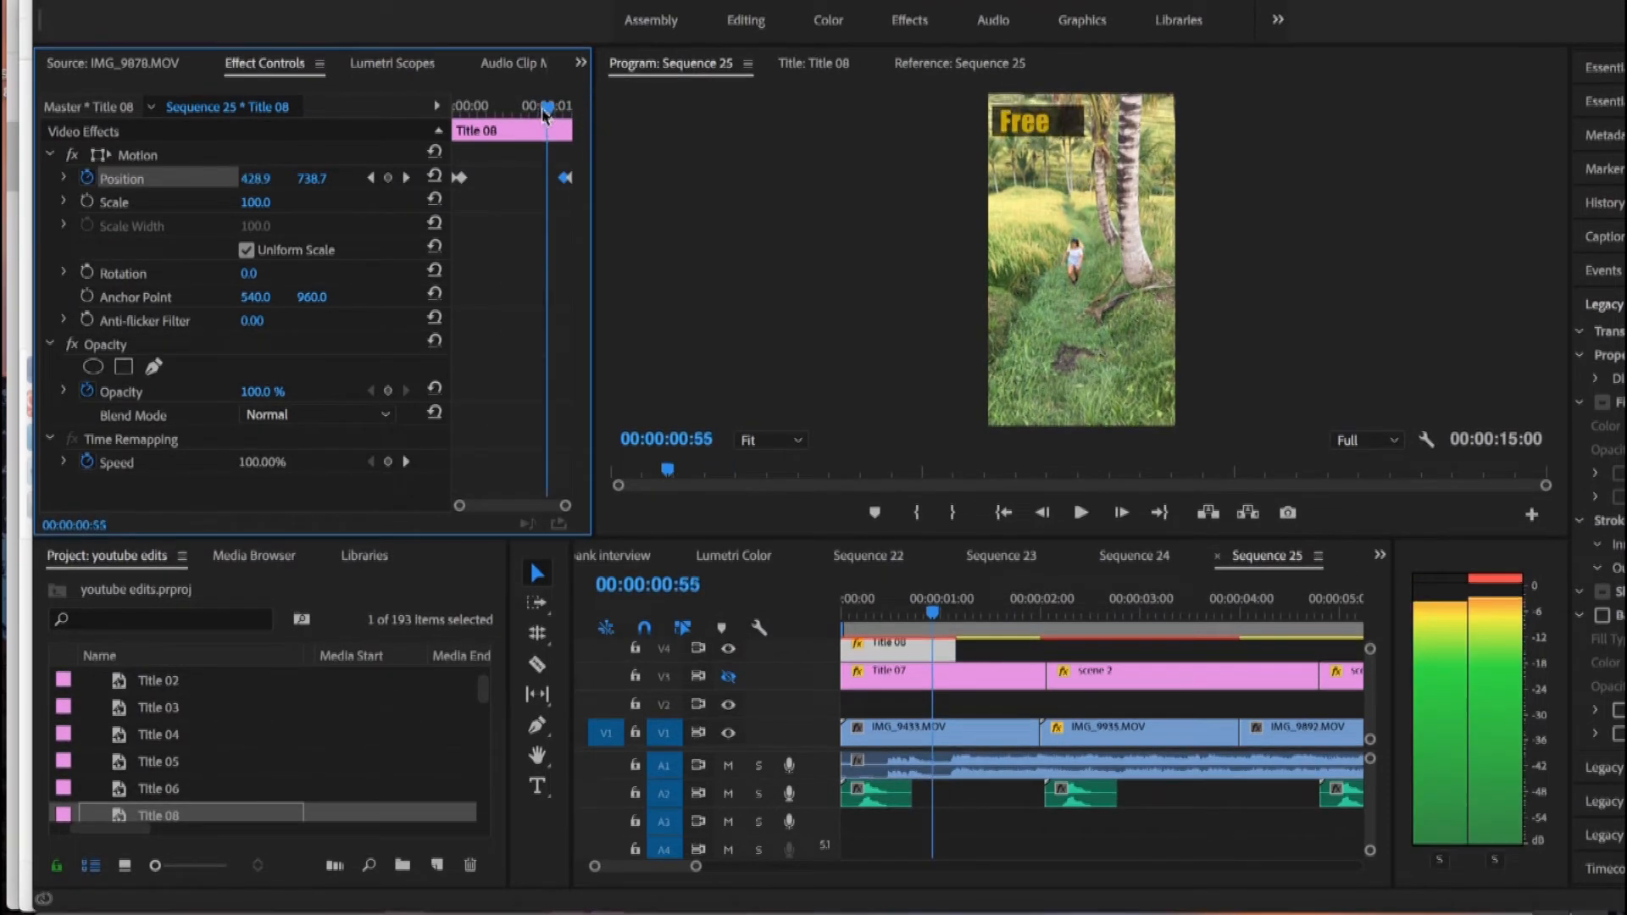
key(space)
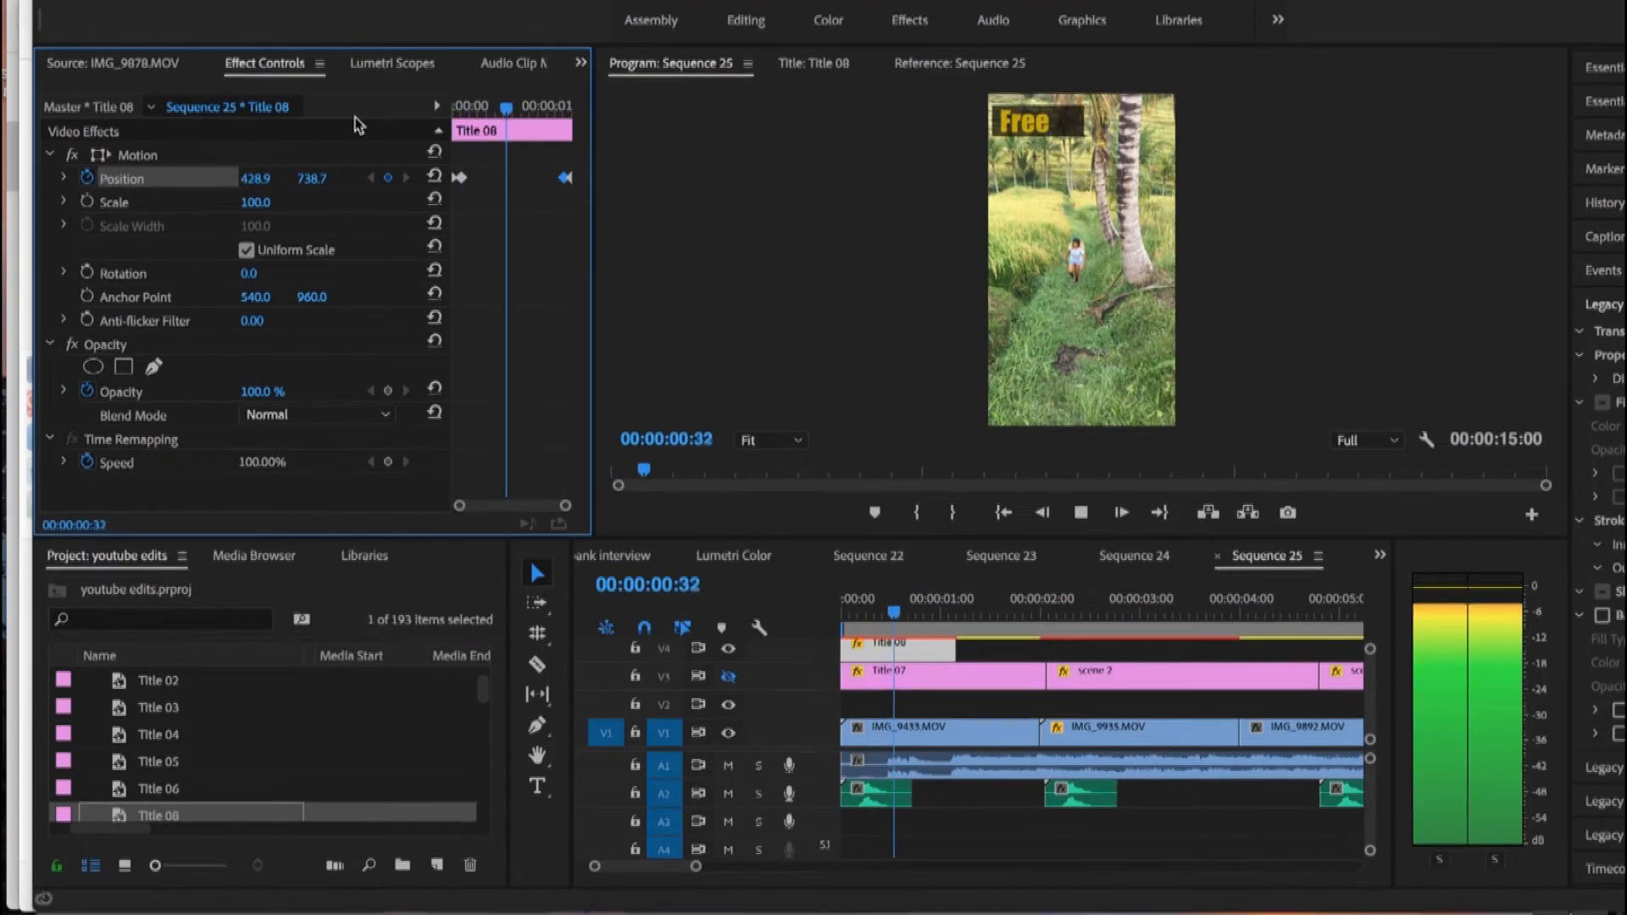
Step: Extend Title 08 to the end of the IMG_9433.MOV clip and shift the last two Position keyframes close to the title's end
key(space)
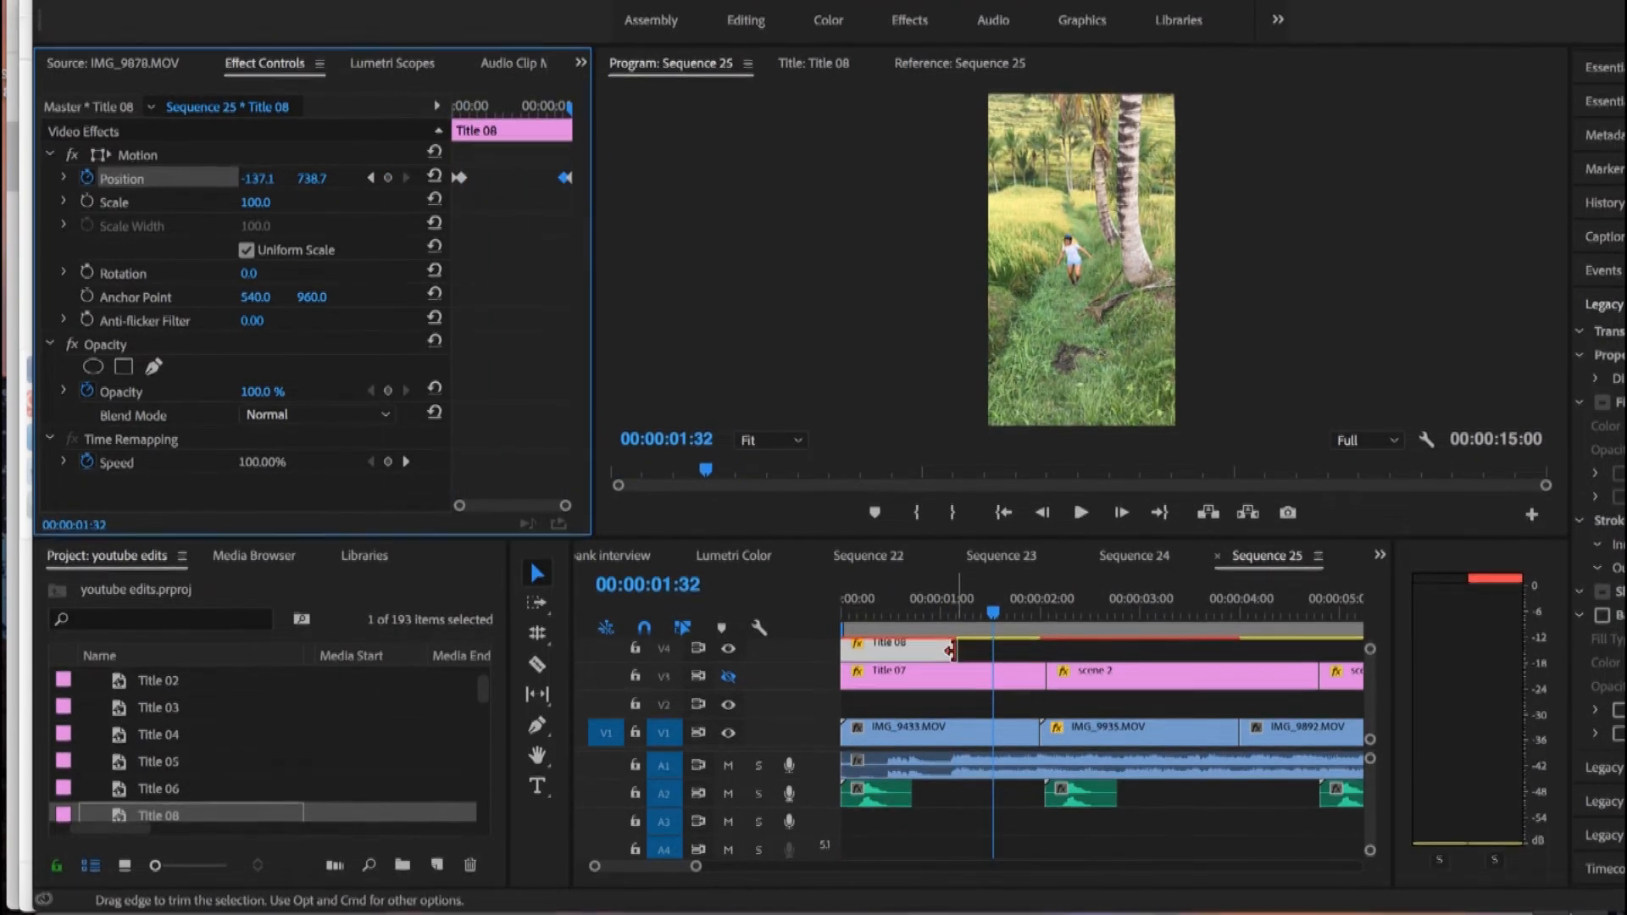
drag(1014, 649, 1039, 649)
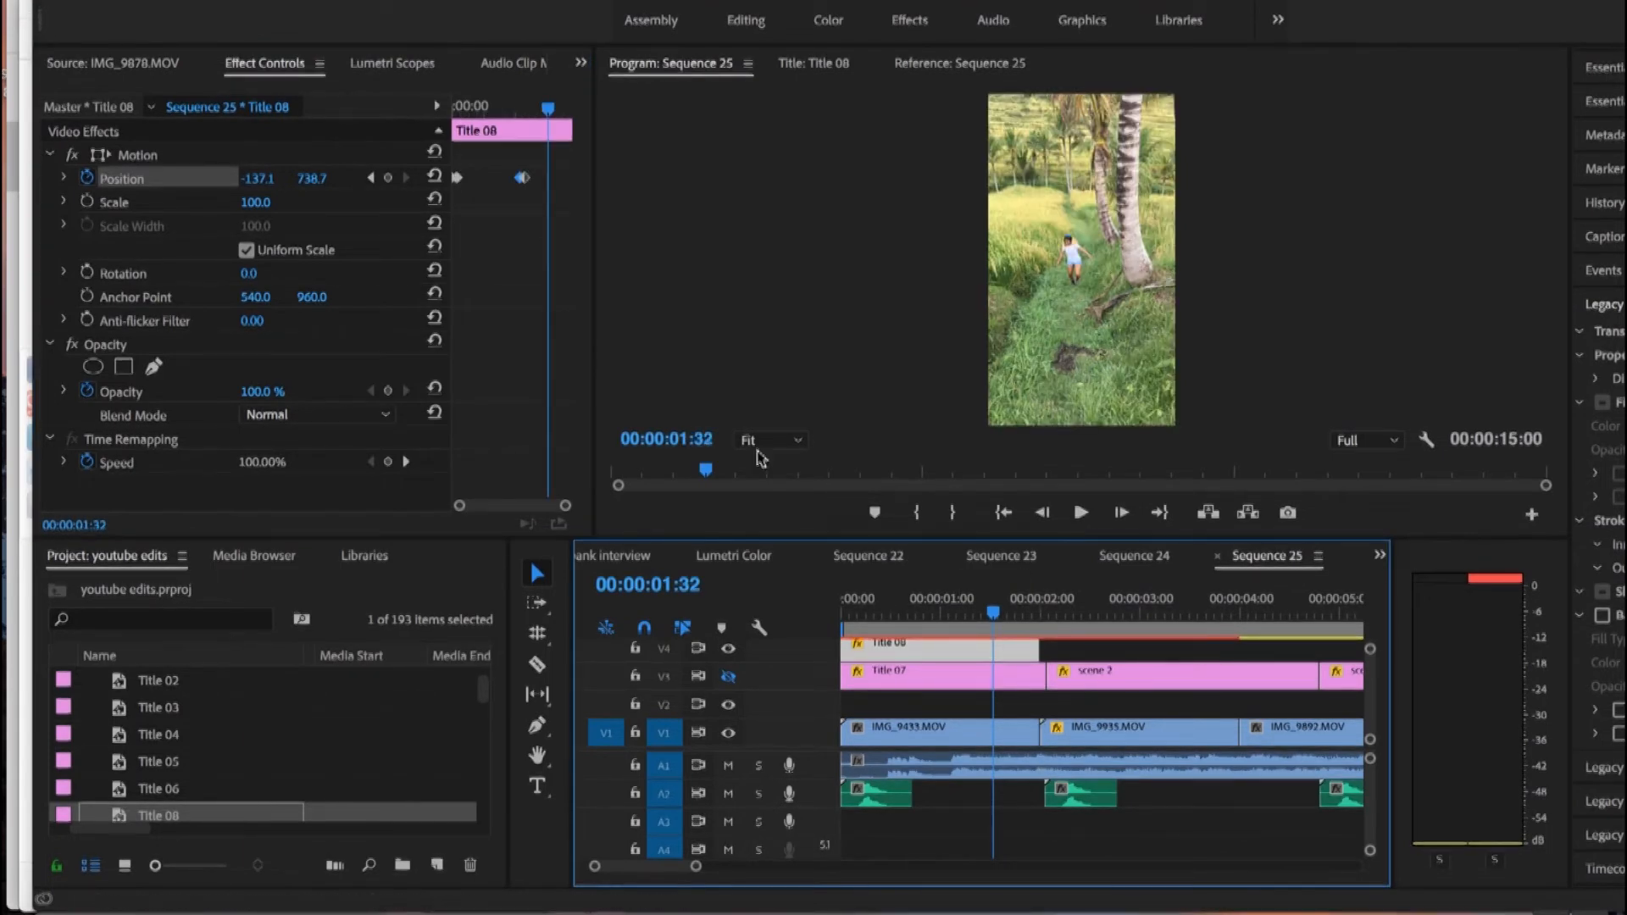
drag(524, 178, 558, 181)
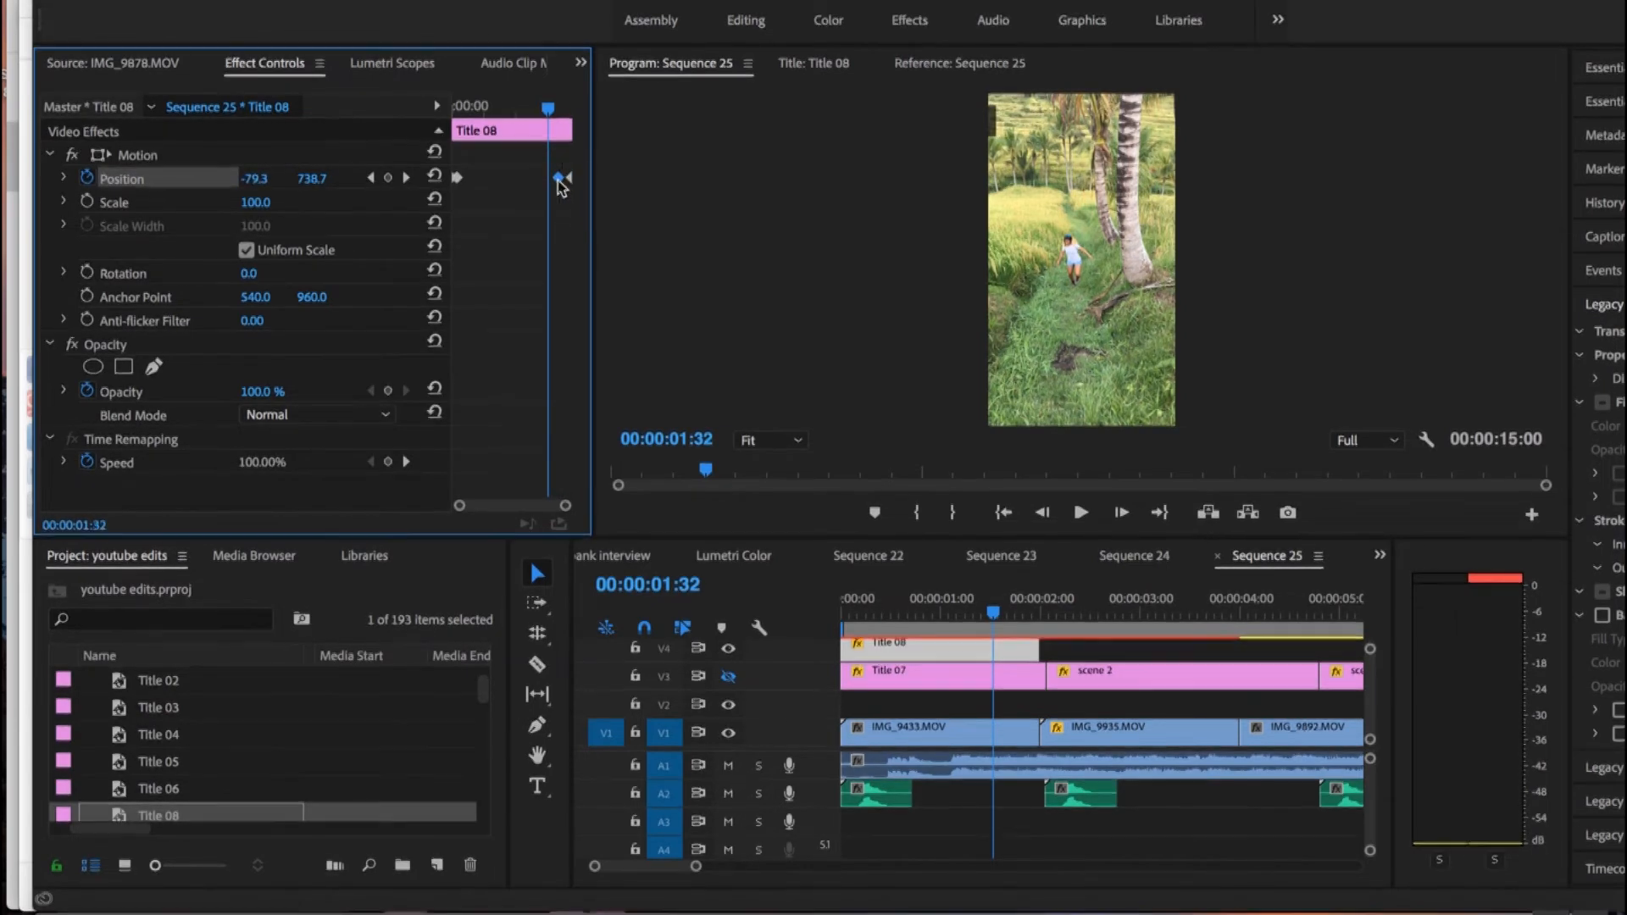
Step: Play back Sequence 25 from the start to check the extended title's slide-in, hold and slide-out timing
drag(548, 109, 458, 108)
key(space)
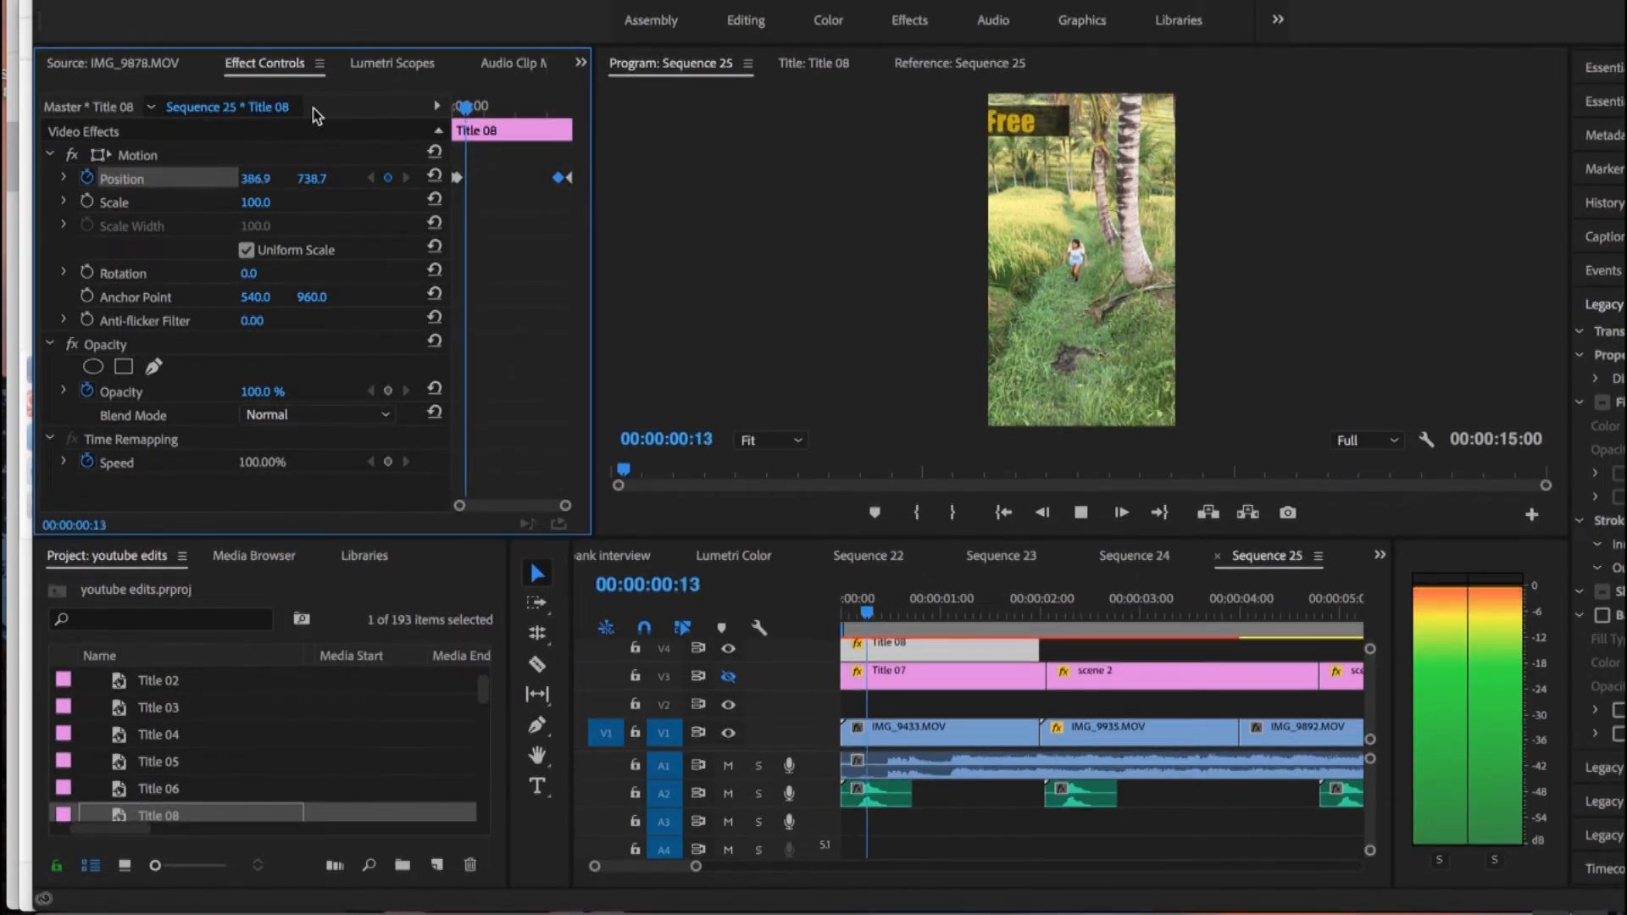
key(space)
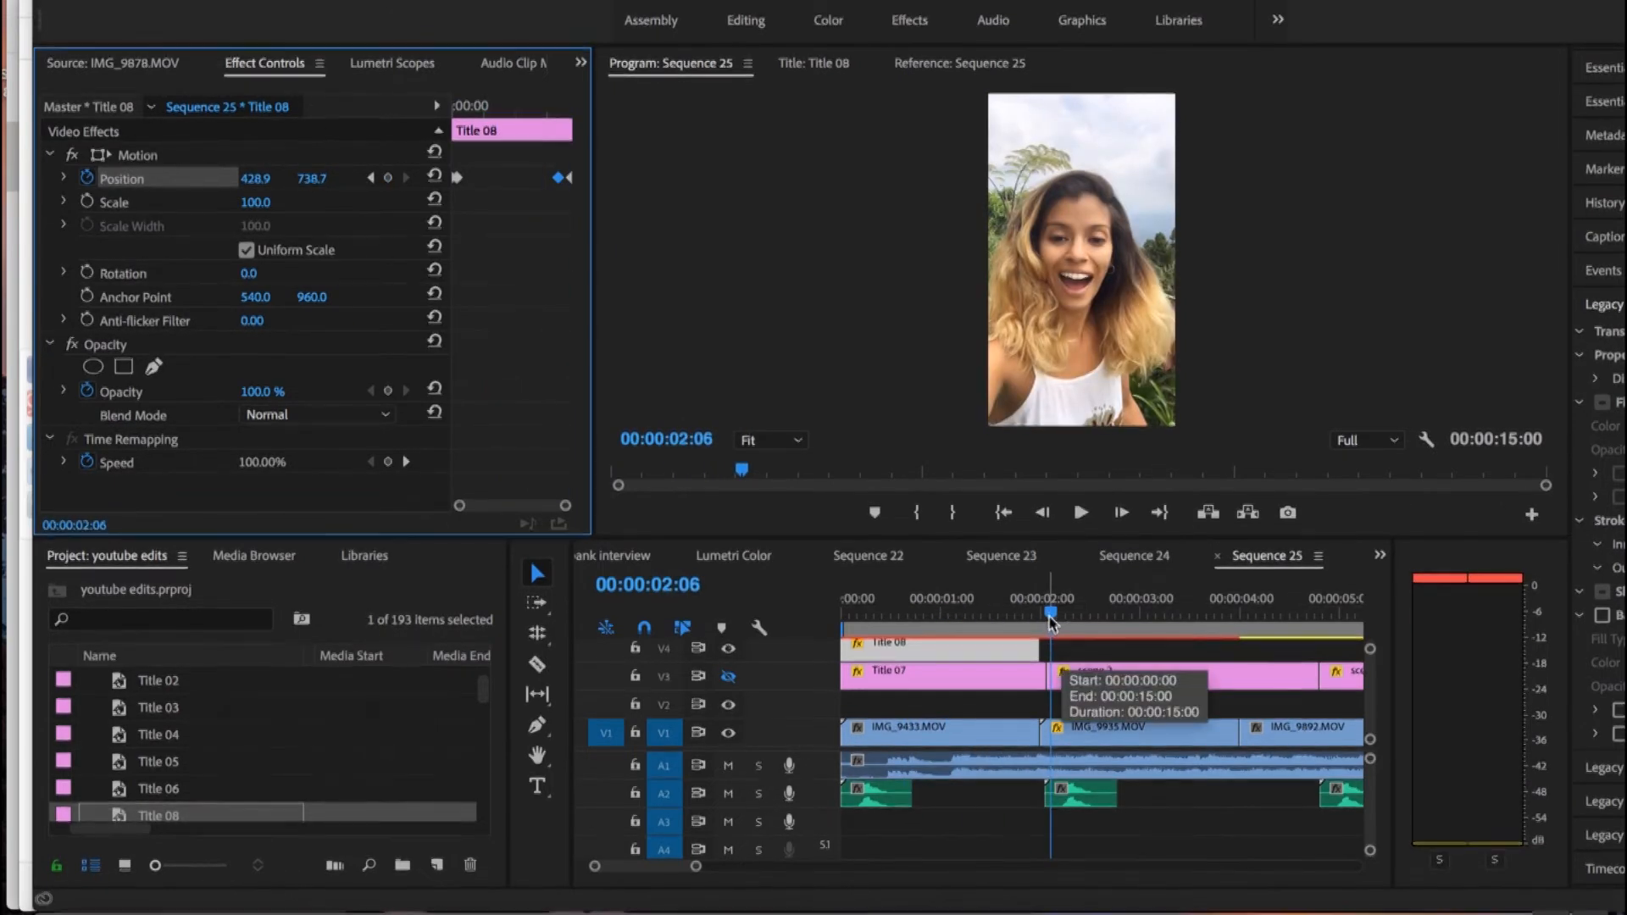
drag(1050, 608, 839, 610)
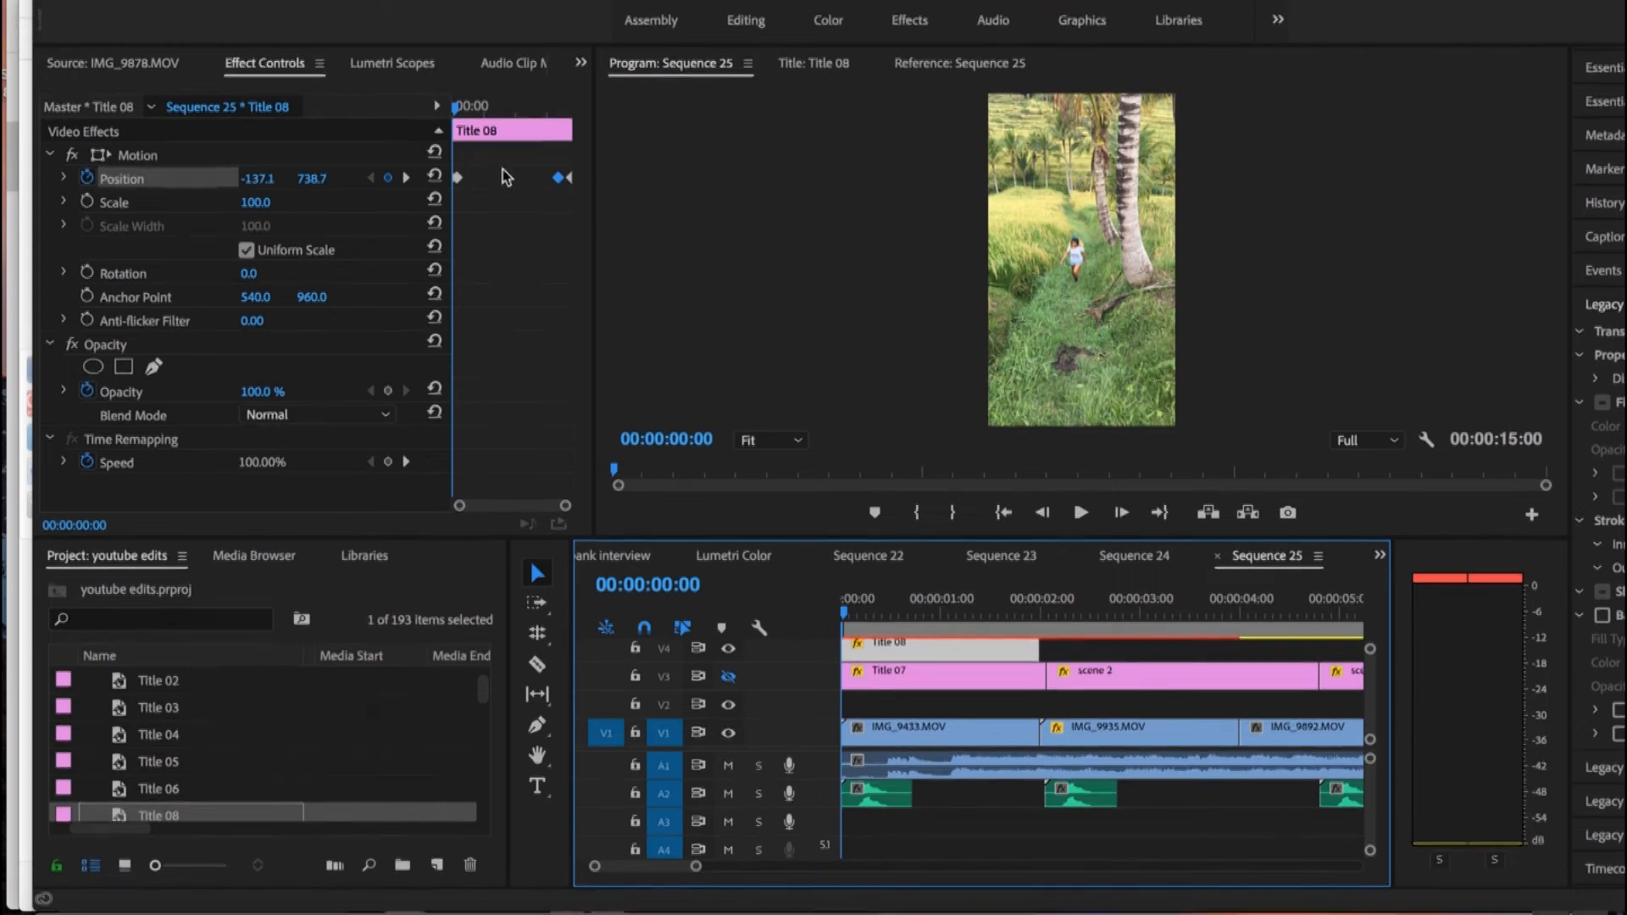
key(space)
key(space)
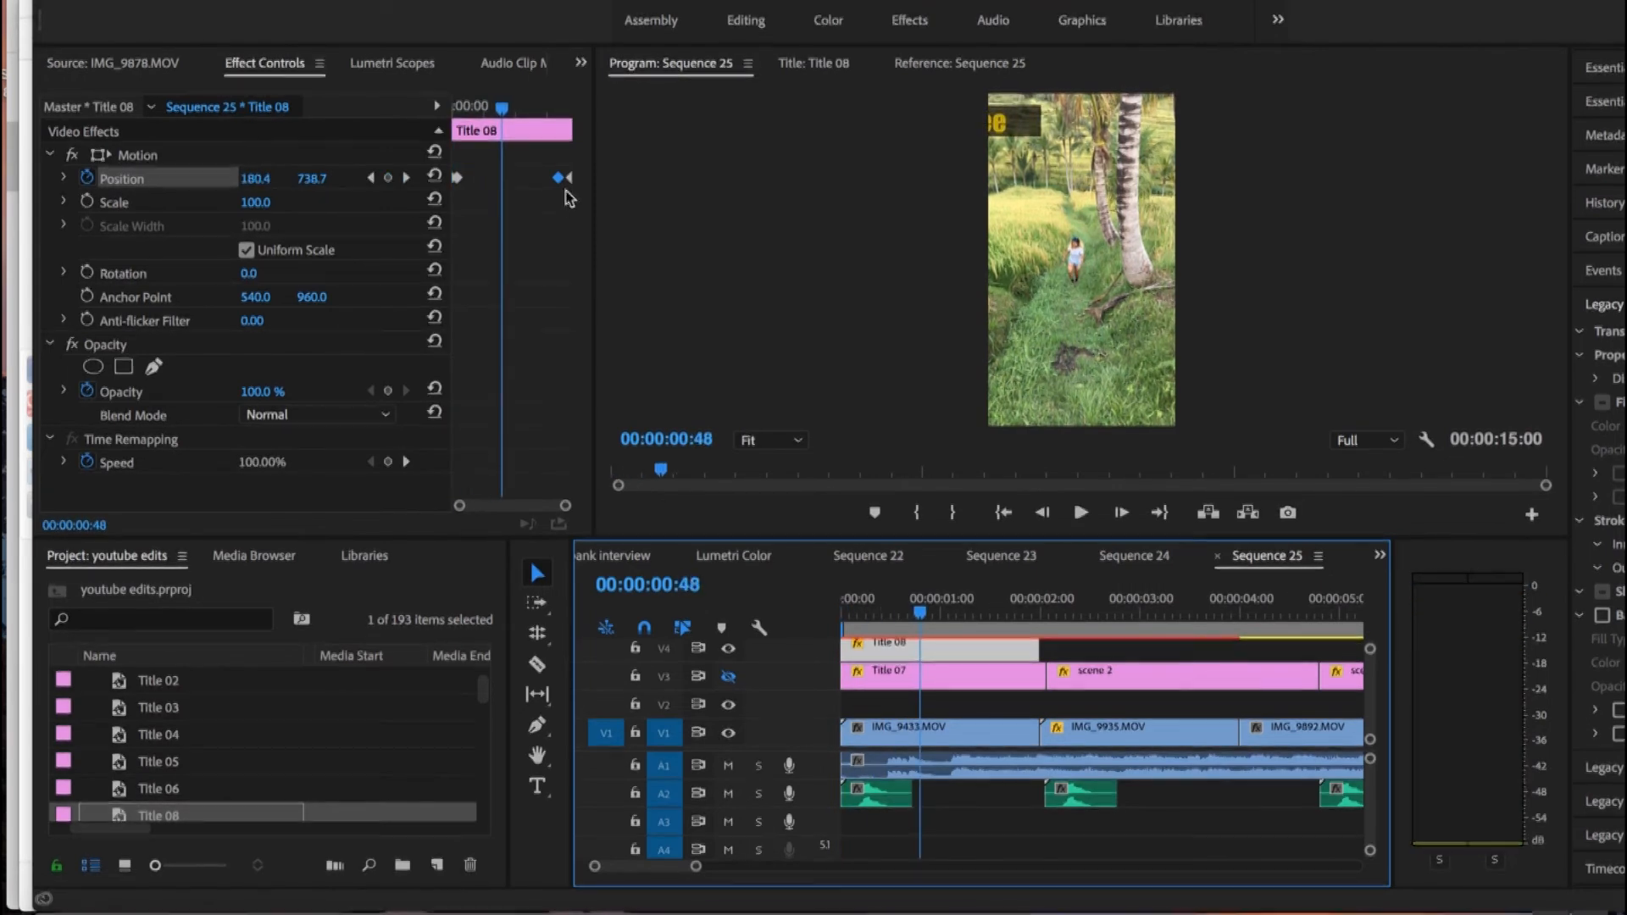
Step: Rearrange the last two Position keyframes so the on-screen hold precedes the off-screen one, and replay the sequence from the start
mouse_move(561, 181)
mouse_down()
mouse_move(537, 180)
mouse_move(599, 183)
mouse_move(563, 178)
mouse_up()
key(Home)
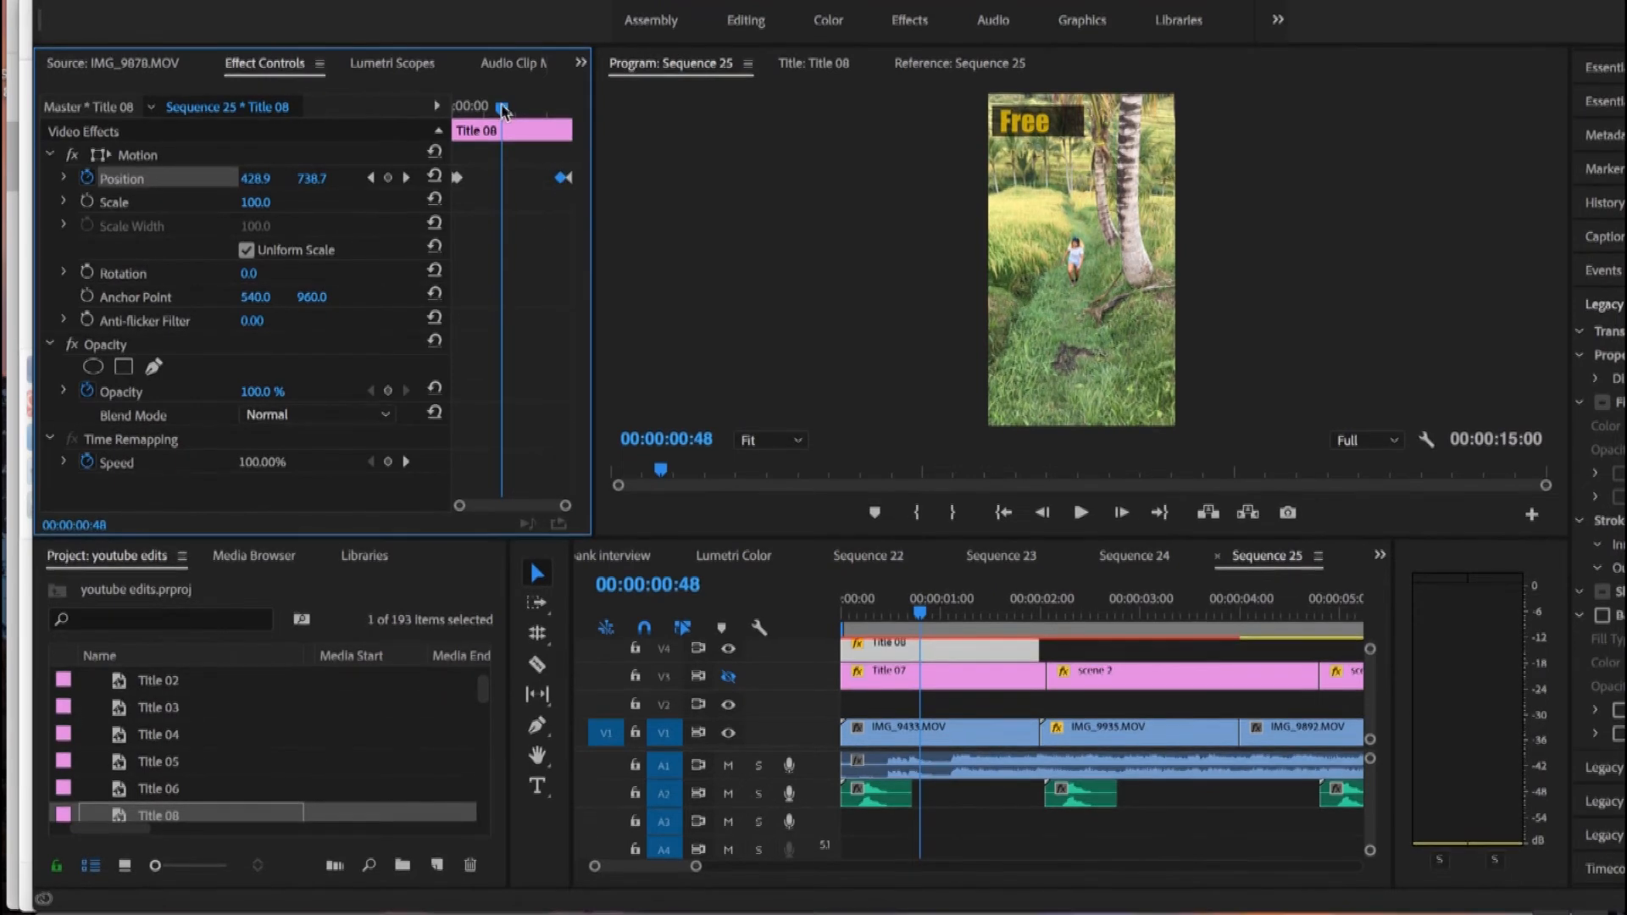
key(space)
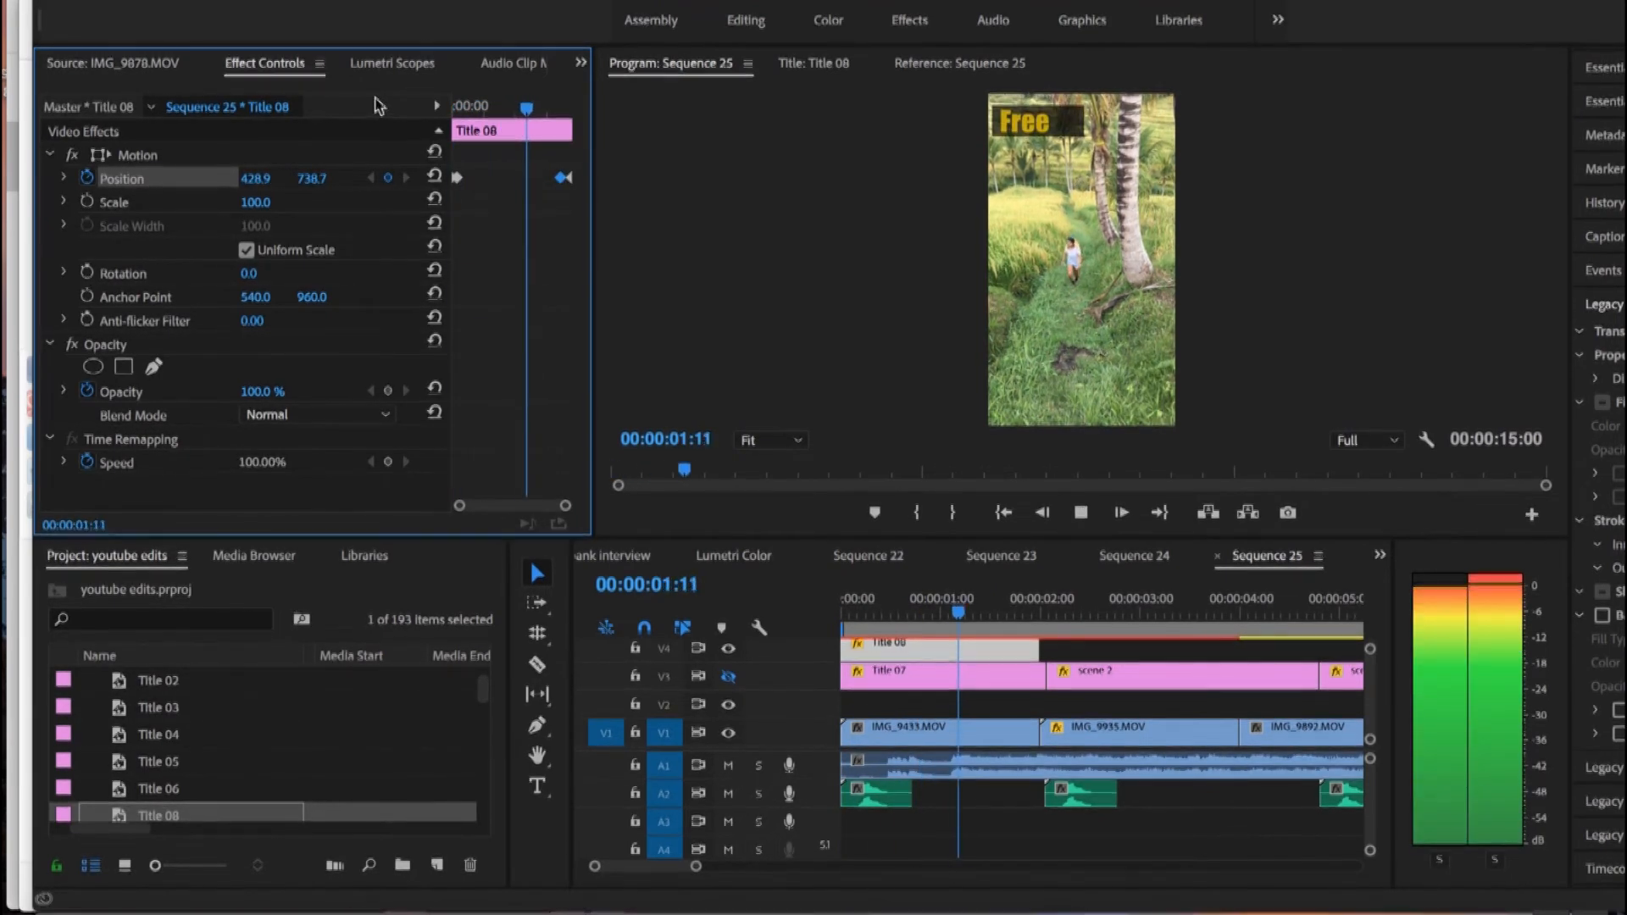
key(space)
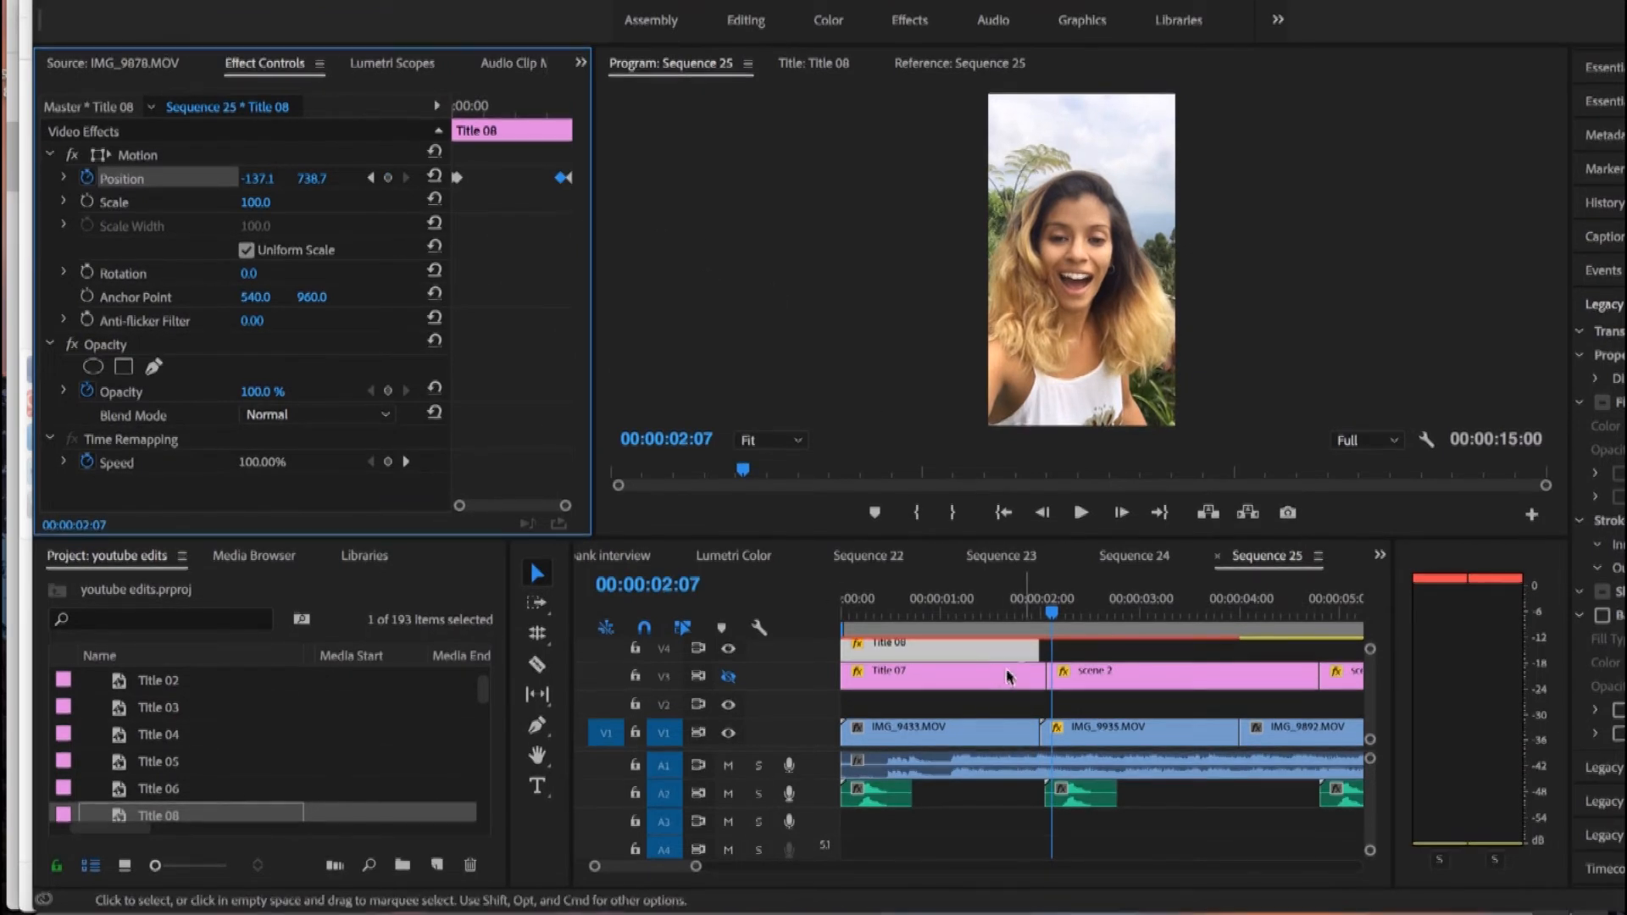
Step: Delete the Title 08 clip from track V4 and make the existing titles on track V3 visible again
click(946, 655)
key(Delete)
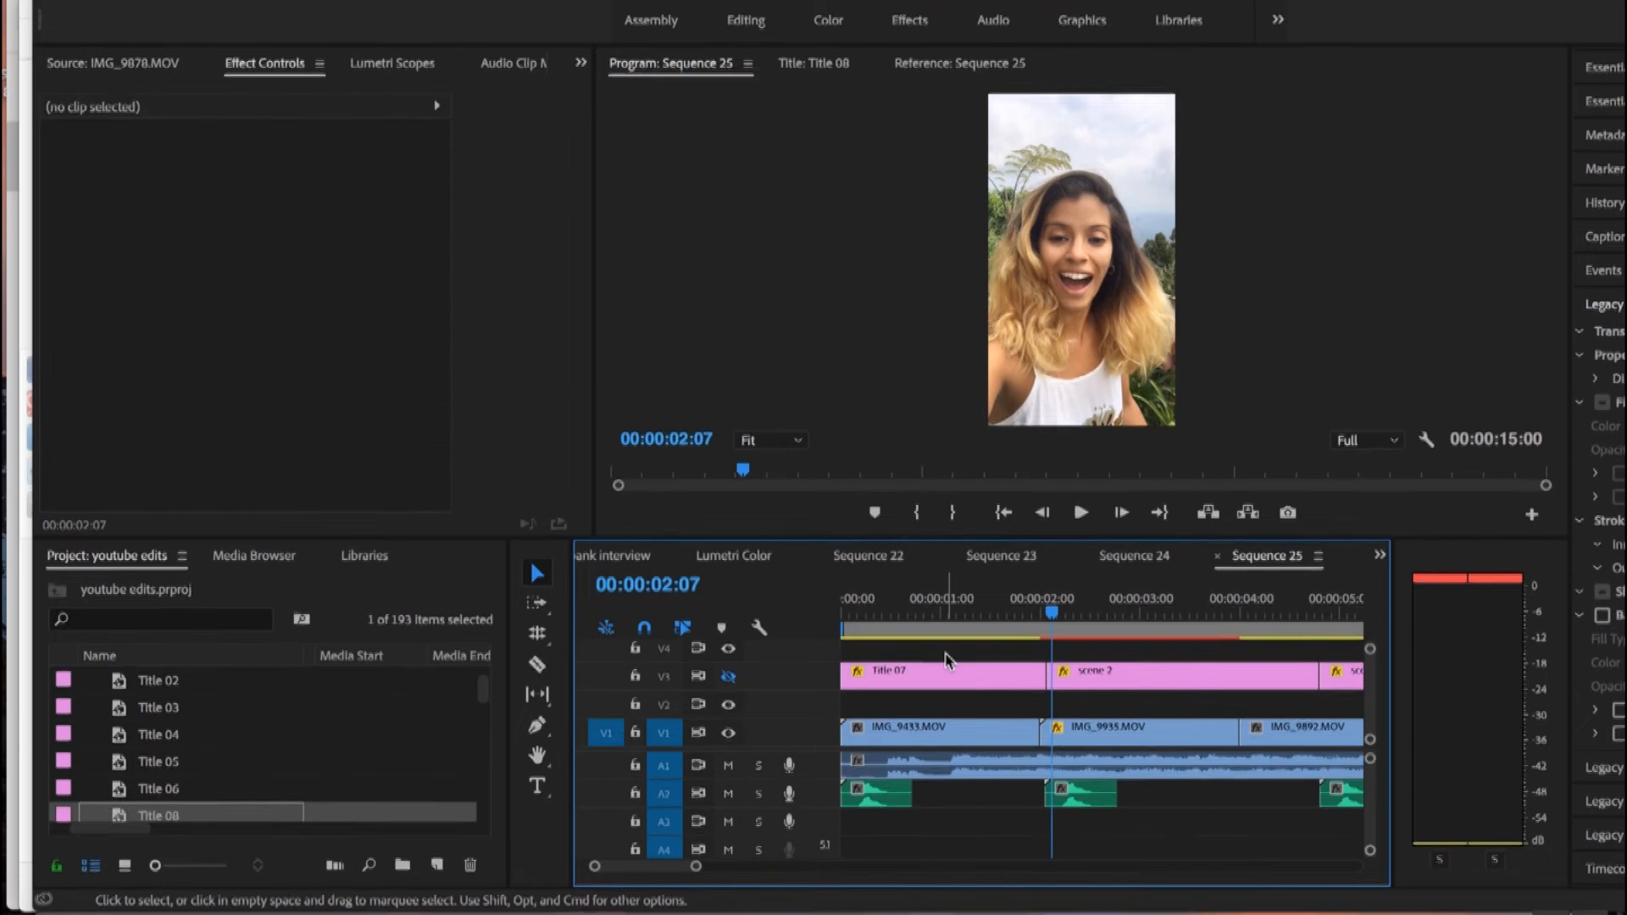
click(728, 675)
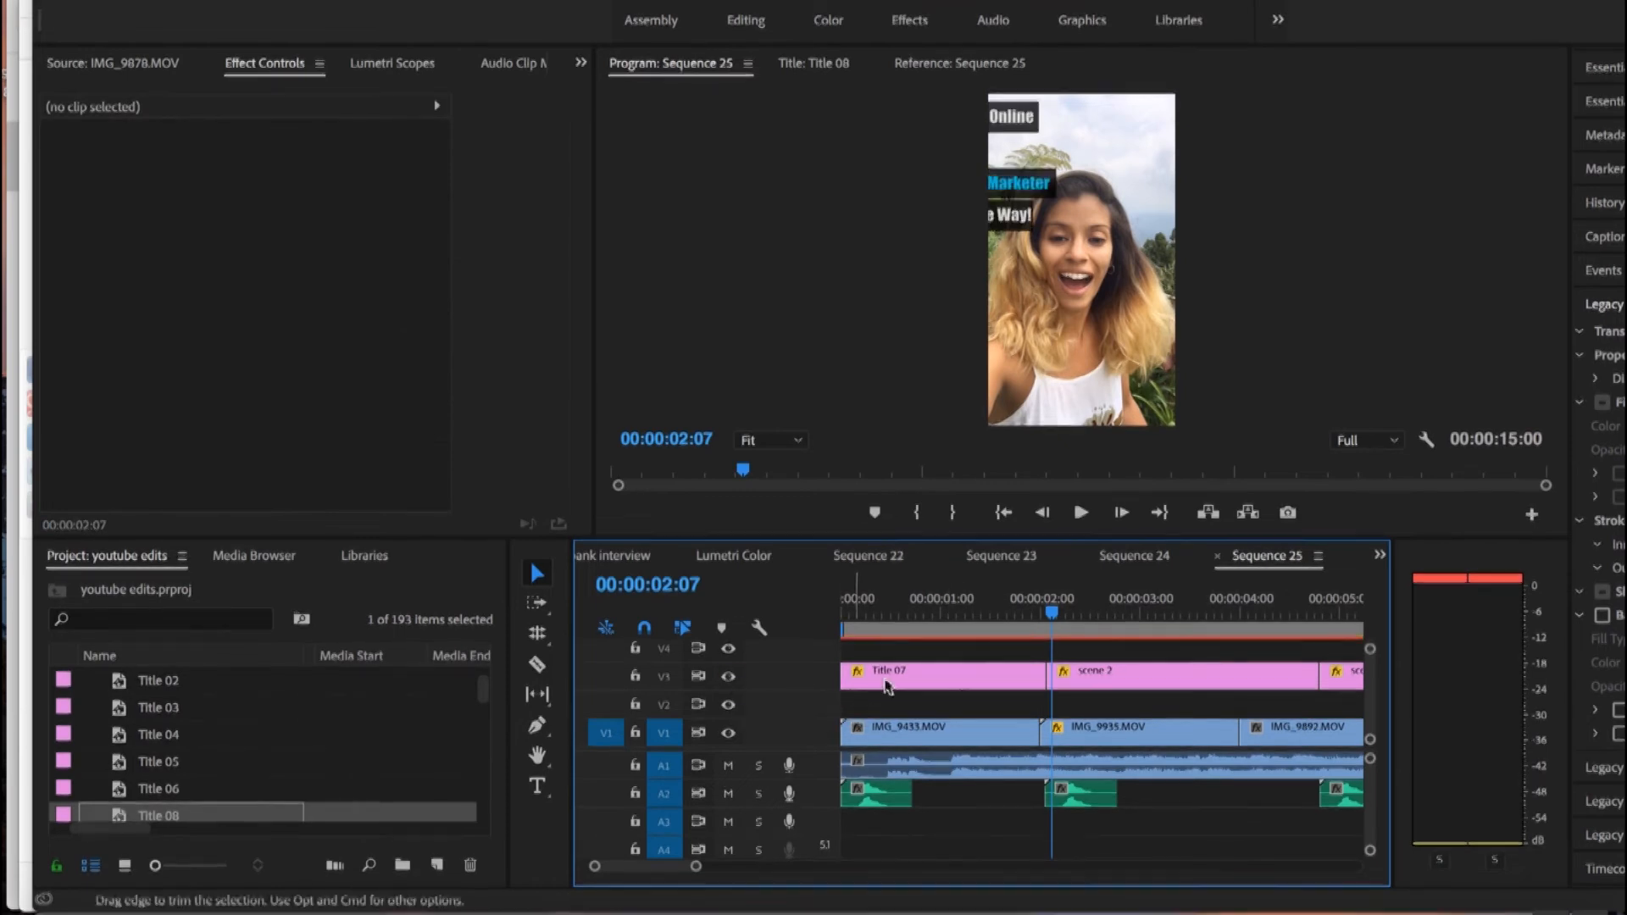
Step: Scrub the playhead around the start of the scene 2 title to examine its slide-in, and return to the sequence's start
mouse_move(1055, 621)
mouse_down()
mouse_move(820, 625)
mouse_move(955, 623)
mouse_move(1061, 650)
mouse_up()
scroll(1059, 657, right, 4)
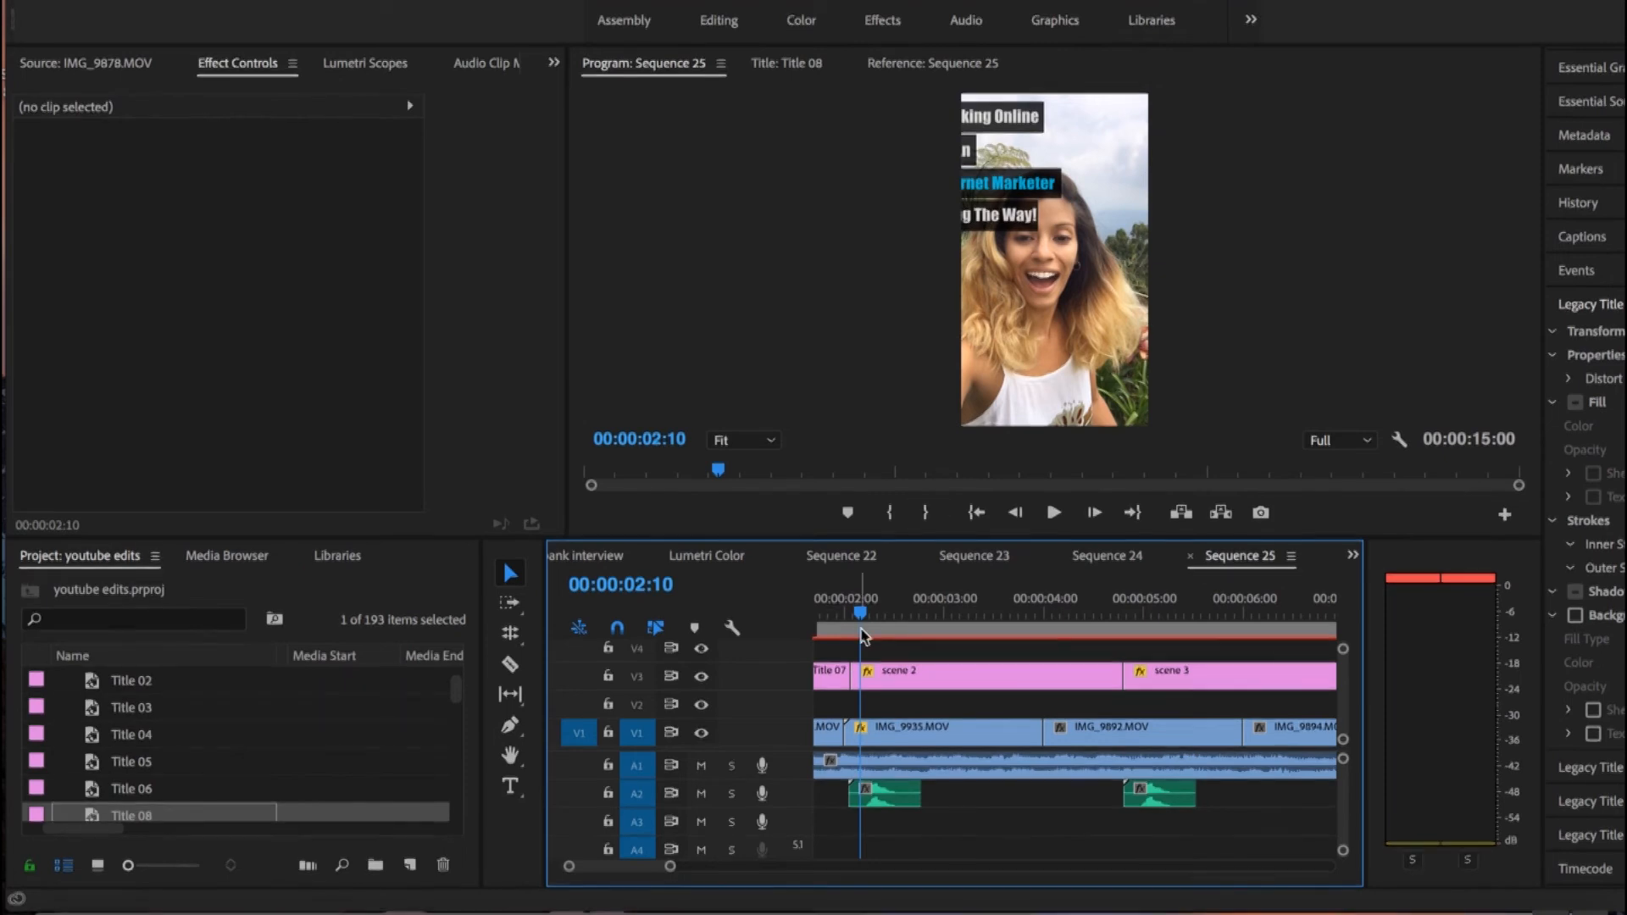
drag(863, 620, 768, 621)
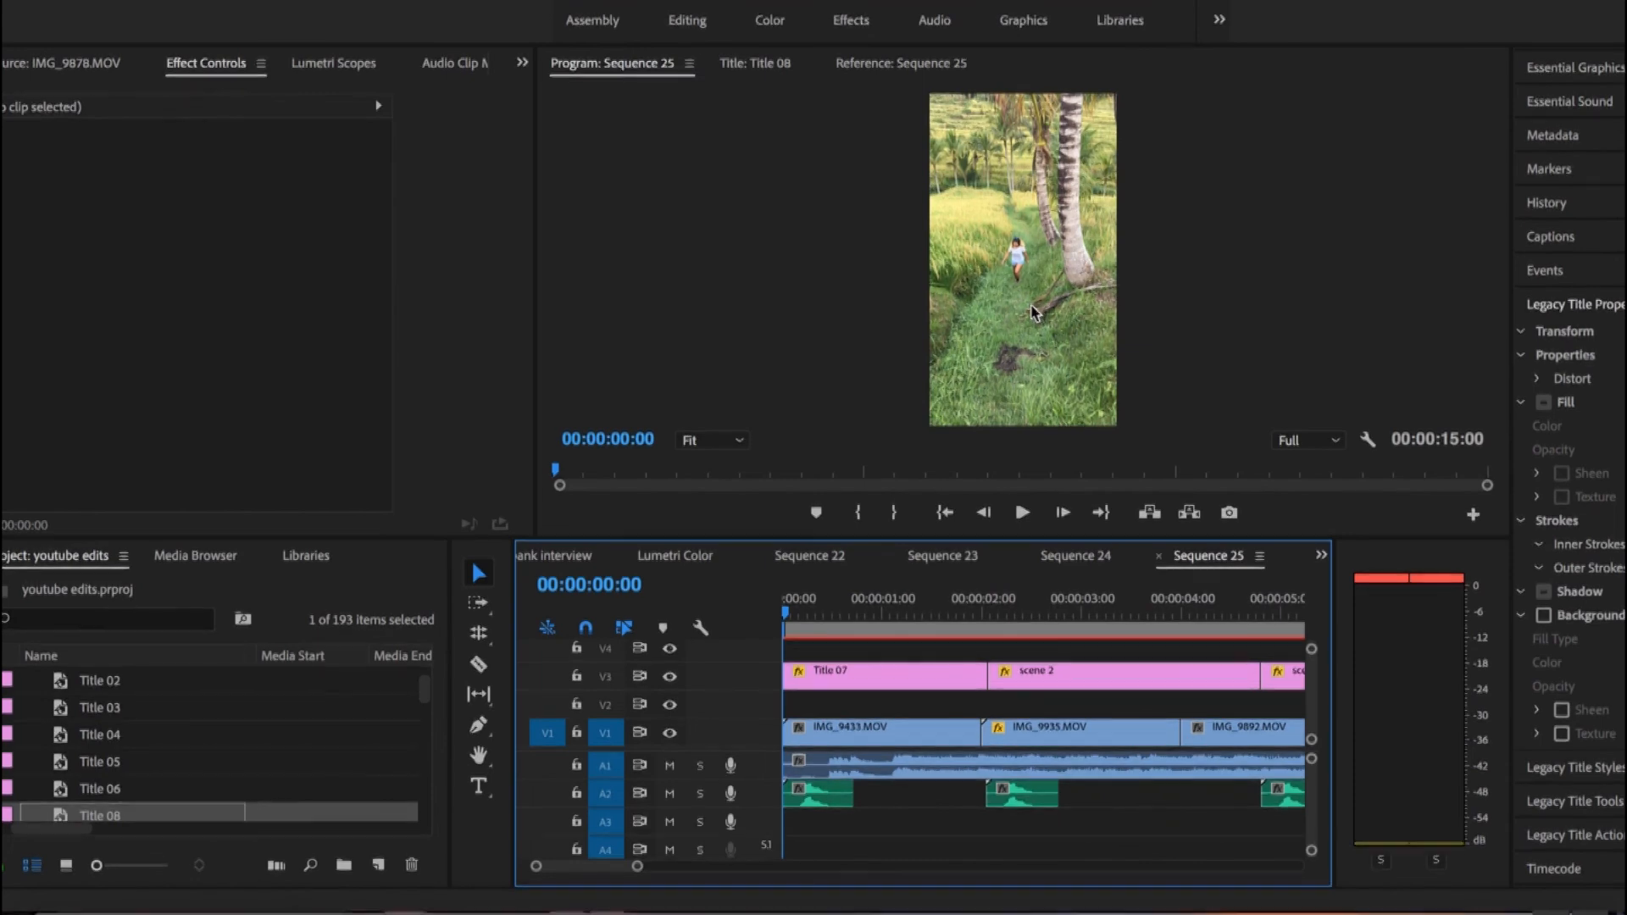
mouse_move(786, 616)
mouse_down()
mouse_move(958, 618)
mouse_move(763, 624)
mouse_up()
mouse_move(784, 616)
mouse_down()
mouse_move(868, 614)
mouse_move(777, 619)
mouse_up()
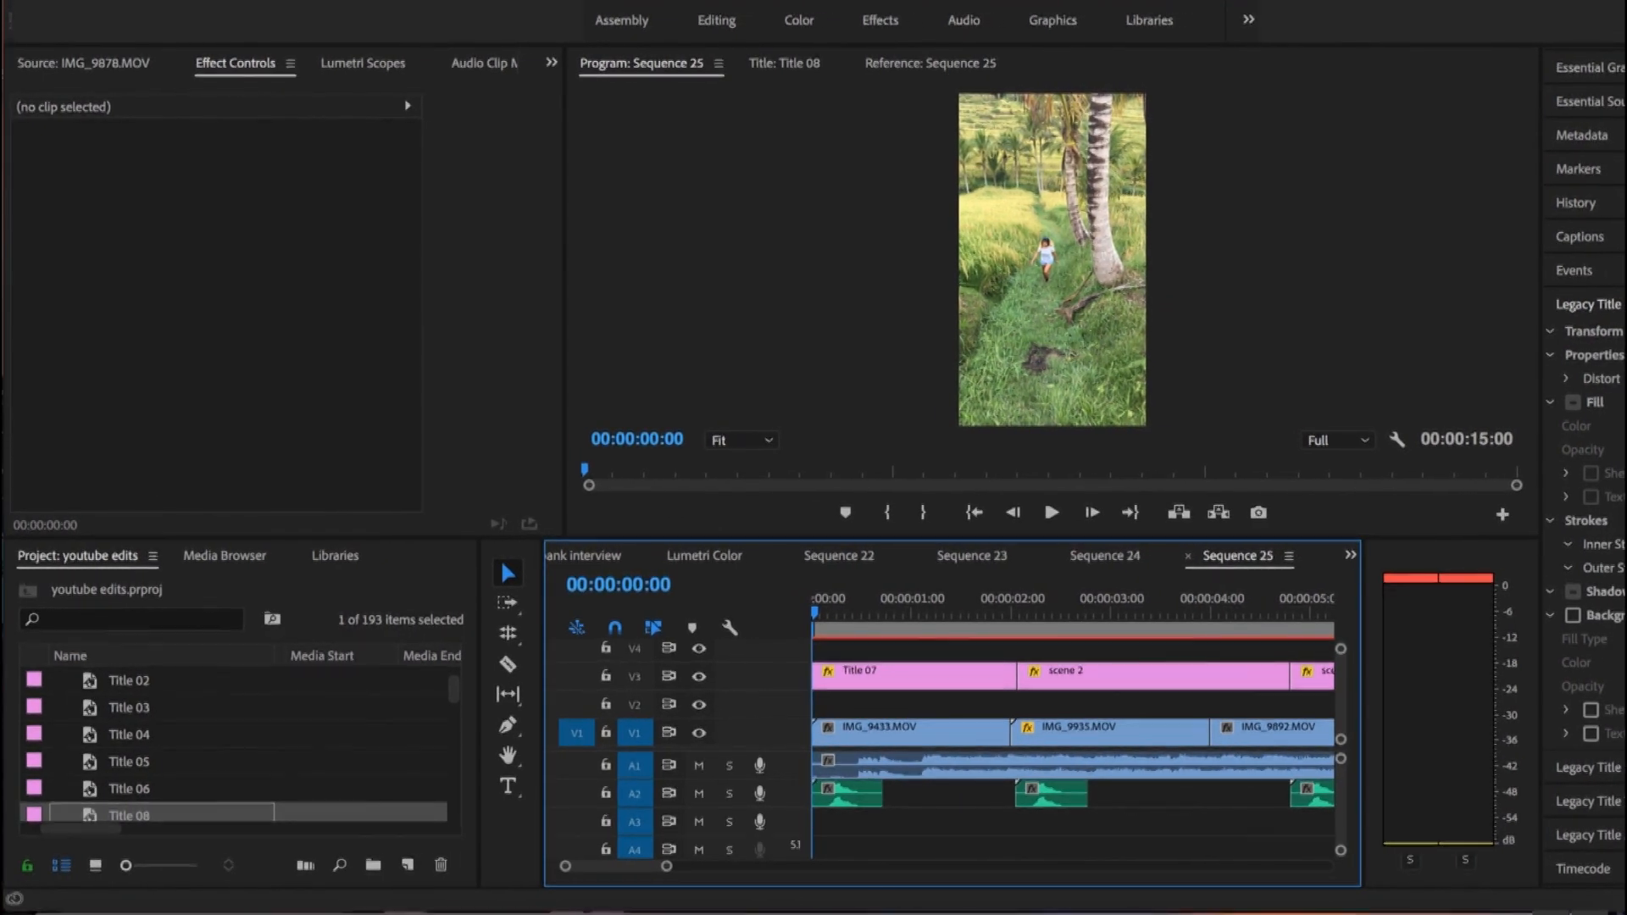
click(1209, 1)
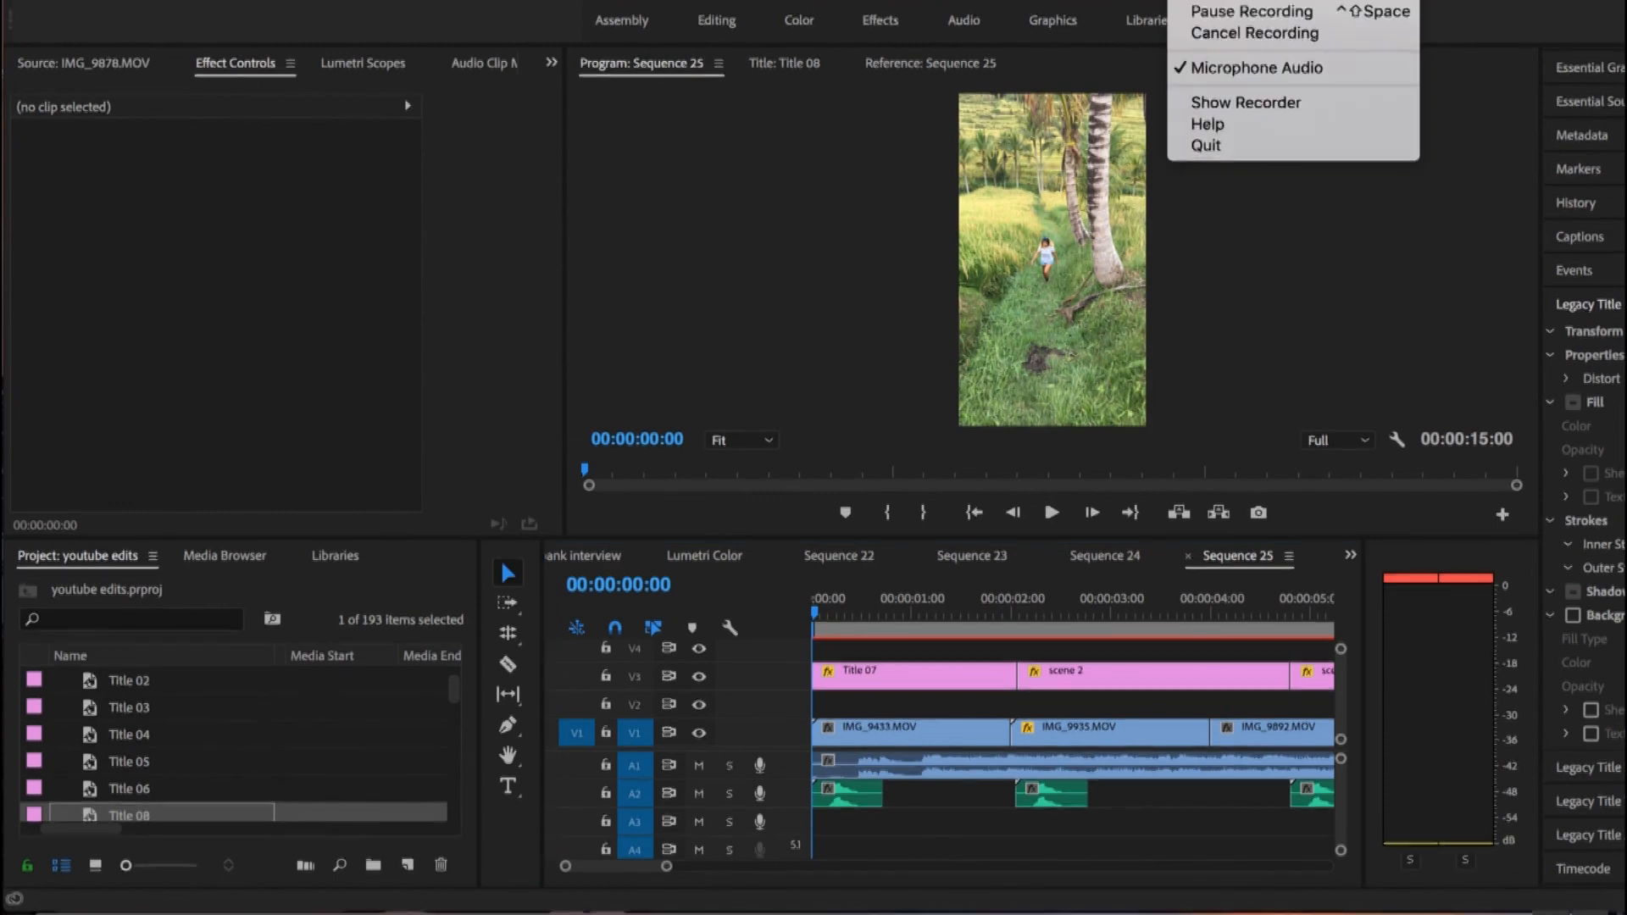